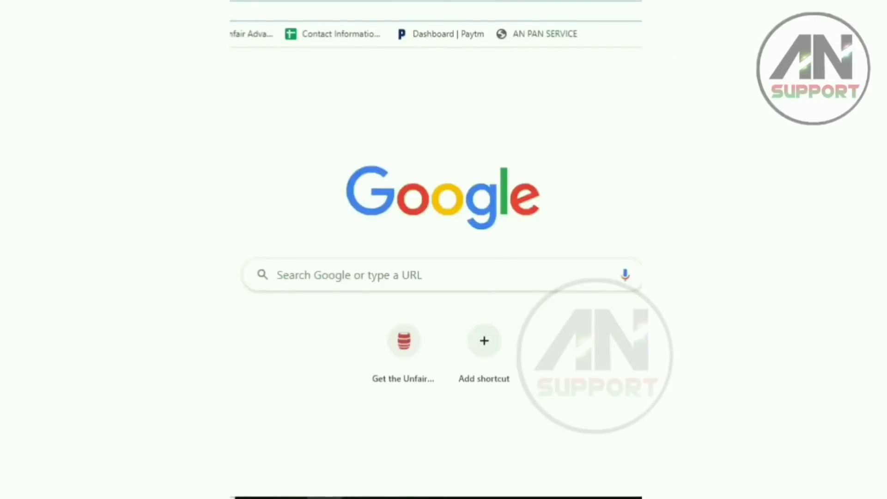
- Search Google for "uti psa log in" and open the PSA Login Page result on psaonline.utiitsl.com
{"action": "left_click", "coordinate": [74, 9]}
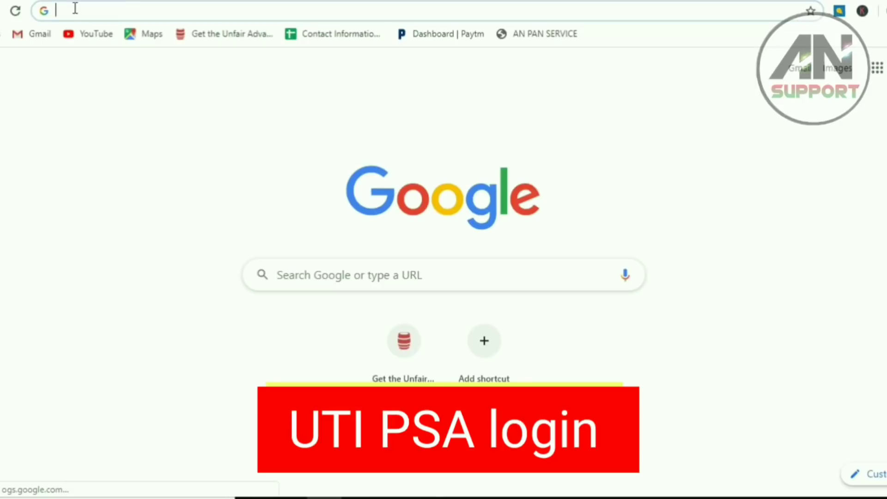
{"action": "type", "text": "UTI"}
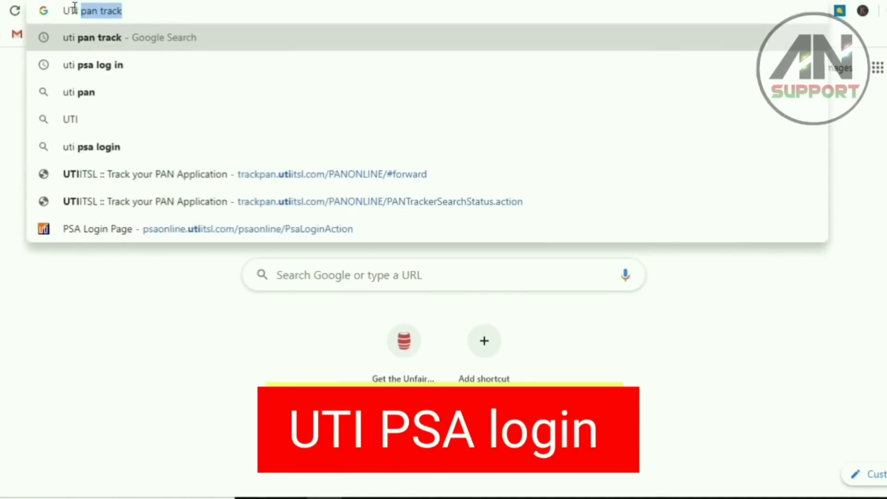
{"action": "type", "text": " PSA LO"}
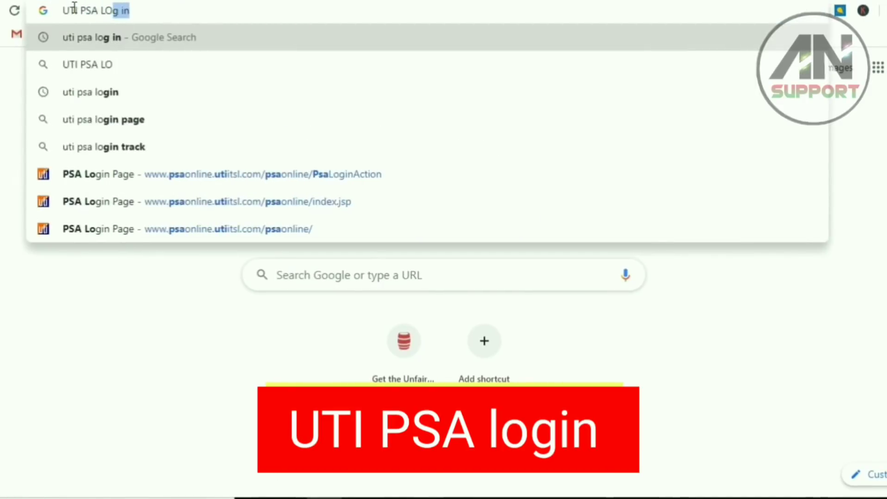
{"action": "type", "text": "G IN"}
{"action": "key", "text": "Return"}
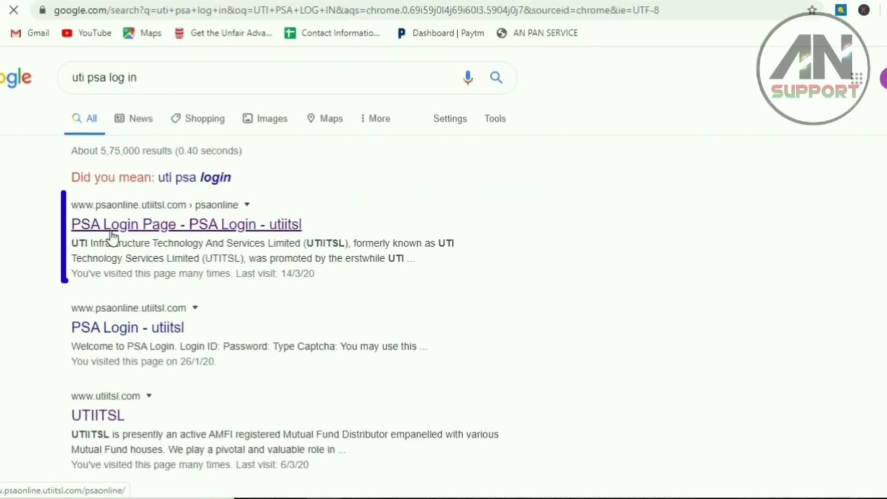
{"action": "left_click", "coordinate": [180, 236]}
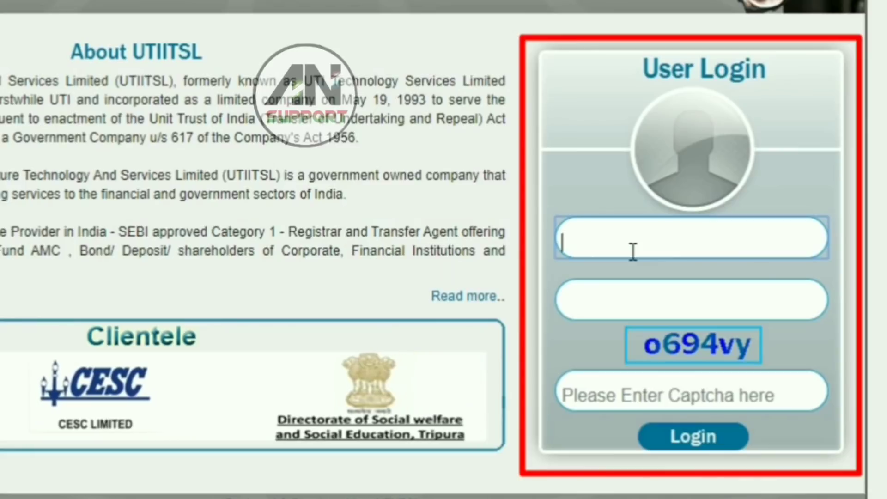
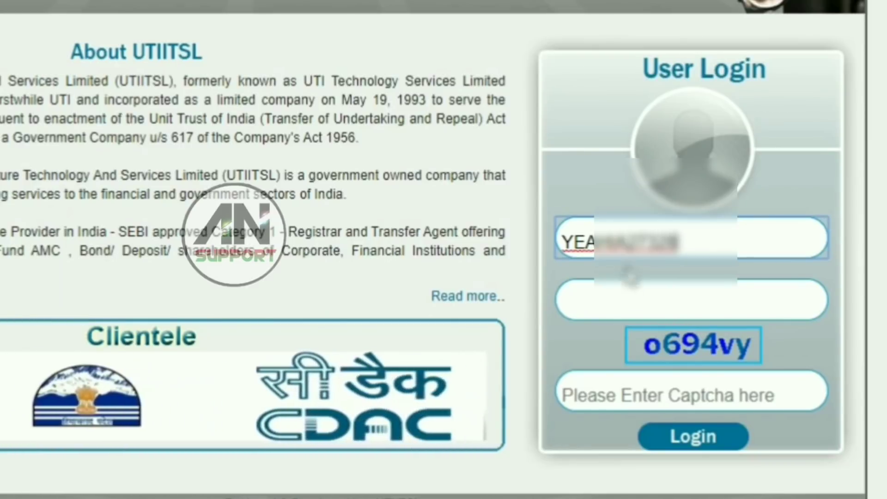
- Enter the PSA login ID and the account password in the User Login form
{"action": "double_click", "coordinate": [634, 245]}
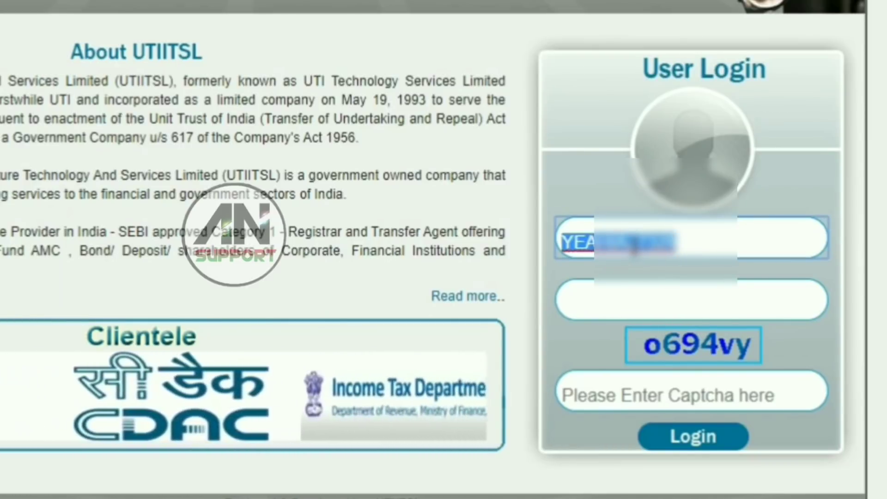
{"action": "left_click", "coordinate": [643, 290]}
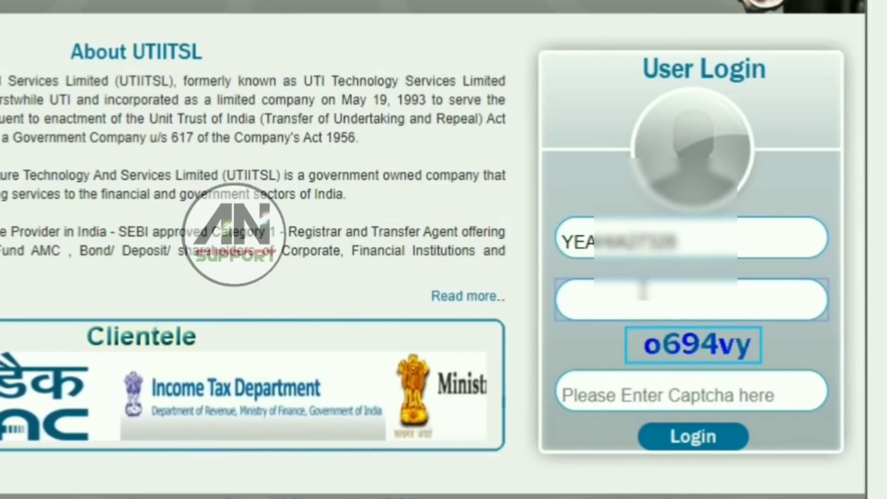
- Fill in the displayed captcha and log in to the PSA portal
{"action": "left_click", "coordinate": [617, 380]}
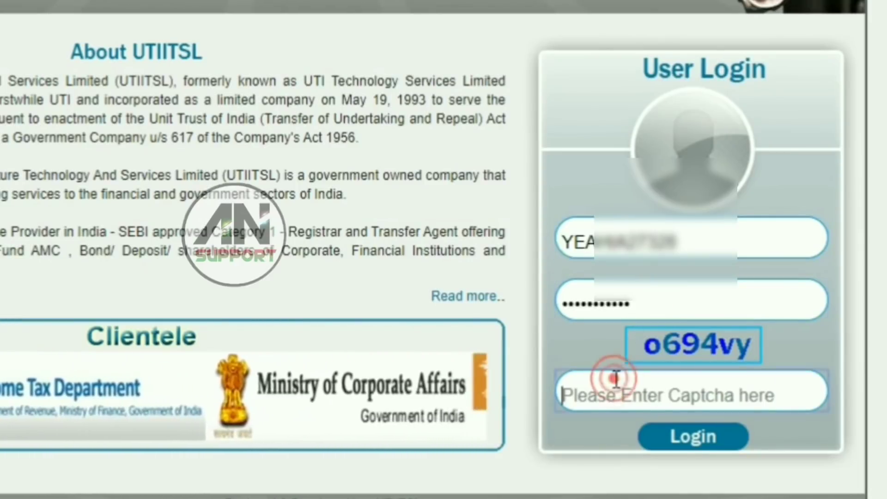
{"action": "type", "text": "o"}
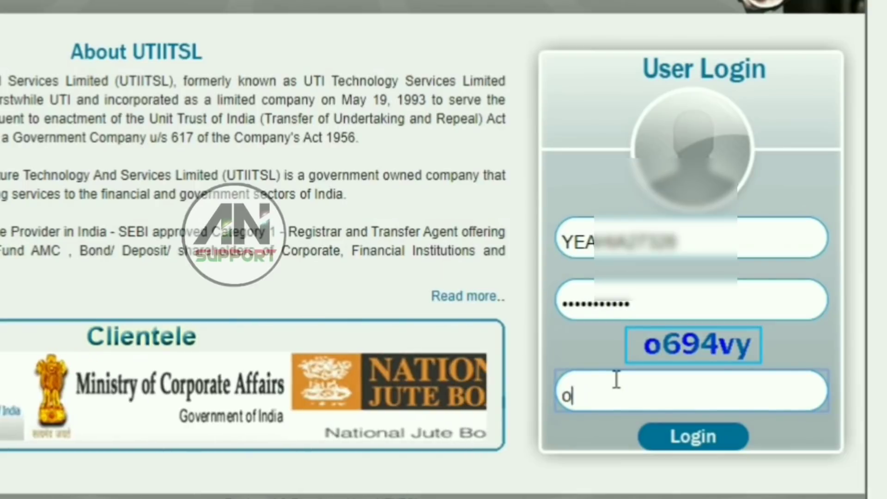
{"action": "type", "text": "69"}
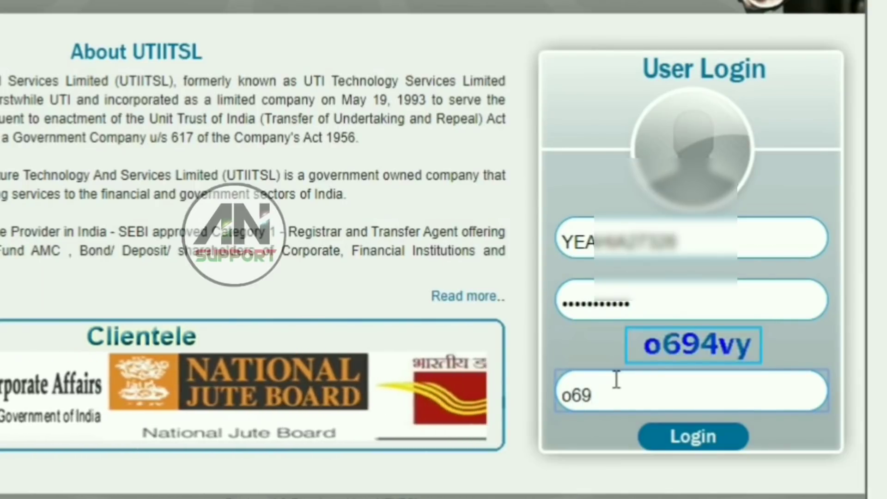
{"action": "type", "text": "4vy"}
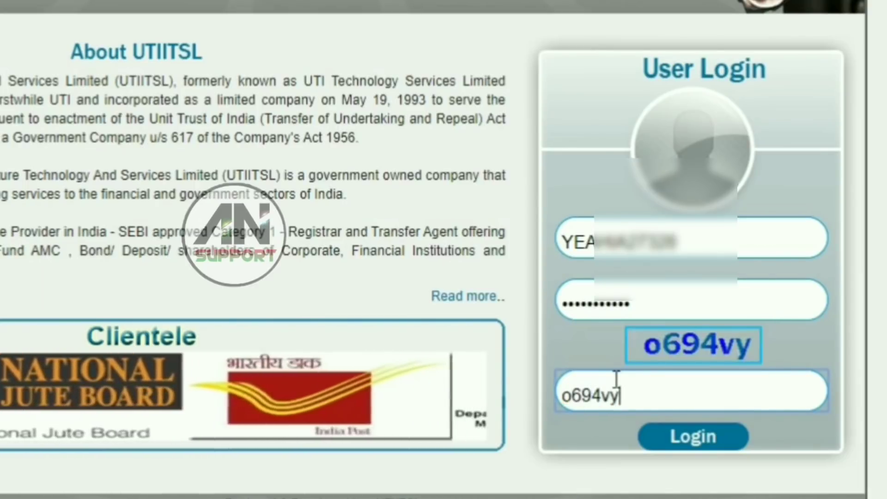
{"action": "left_click", "coordinate": [672, 445]}
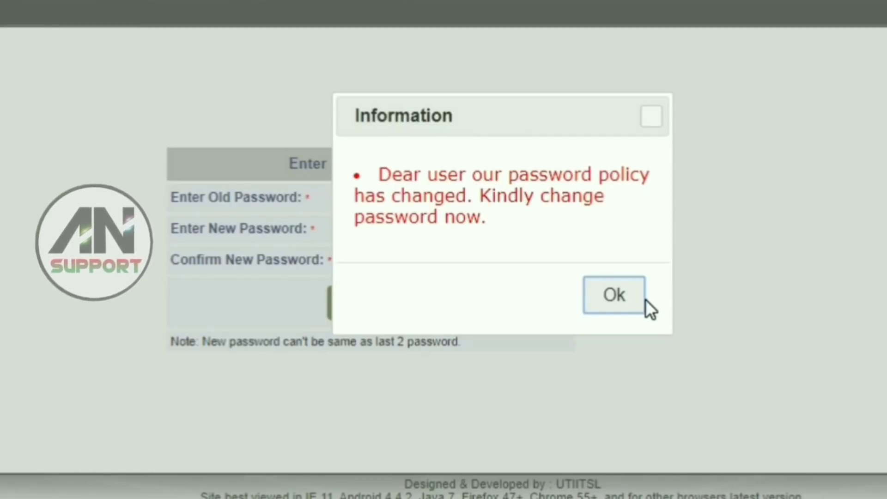
- Dismiss the password policy notice and enter the old account password in the password details form
{"action": "left_click", "coordinate": [617, 305]}
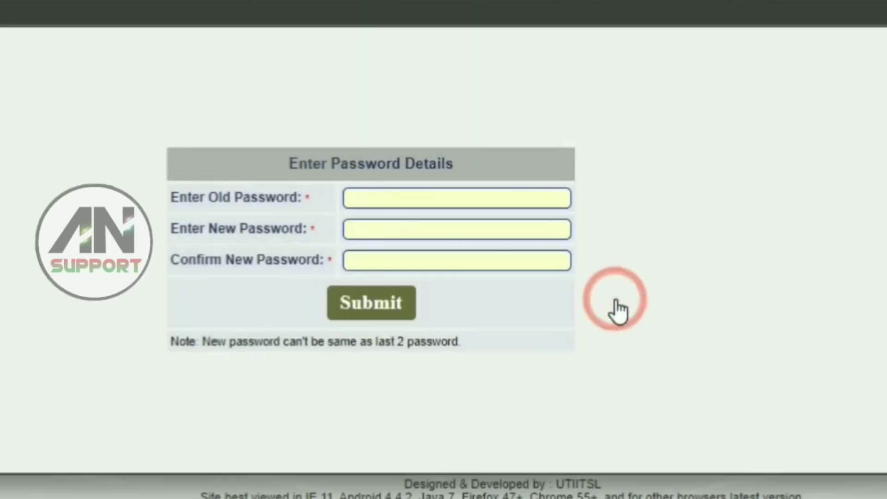
{"action": "left_click", "coordinate": [409, 200]}
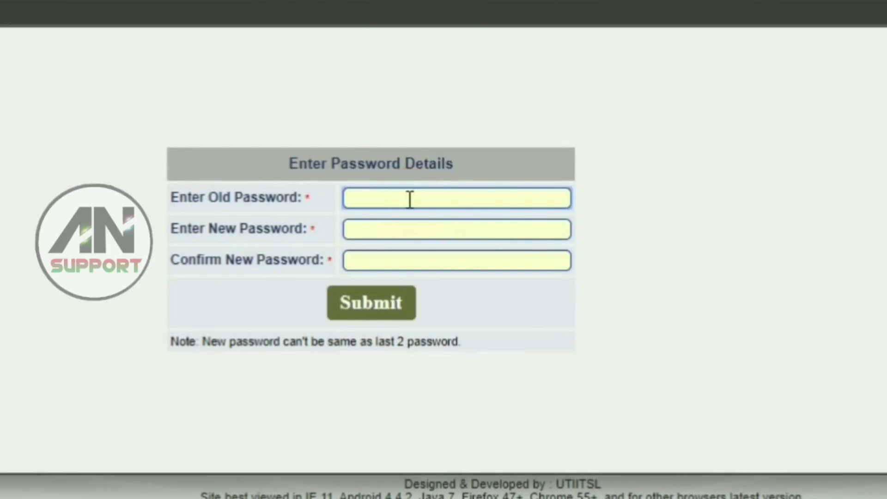
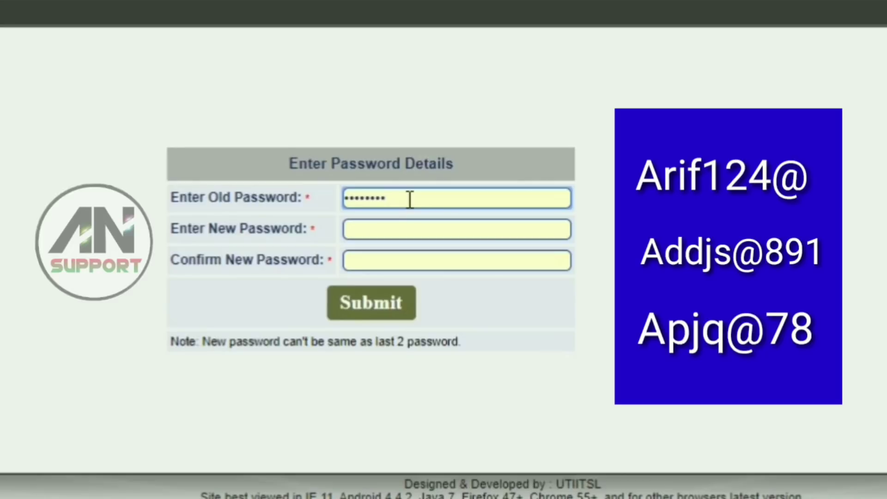
- Enter and confirm a new account password that meets the listed rules, submit the change, and dismiss the information message
{"action": "left_click", "coordinate": [368, 236]}
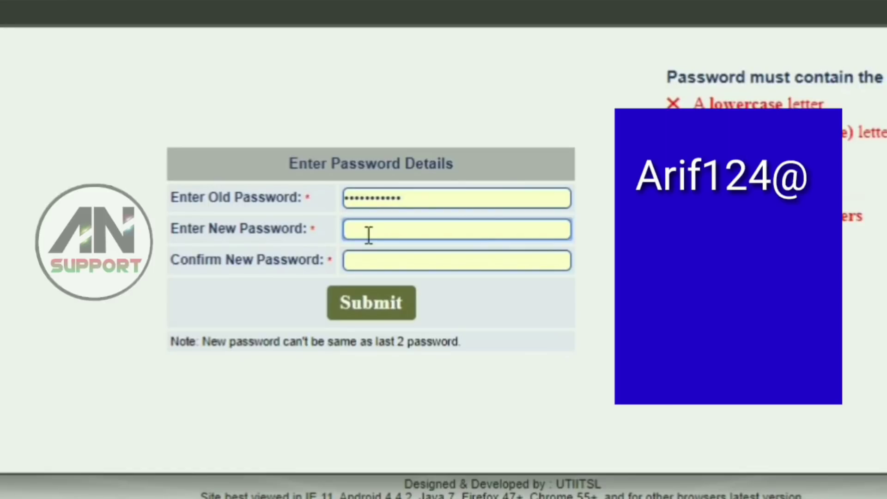
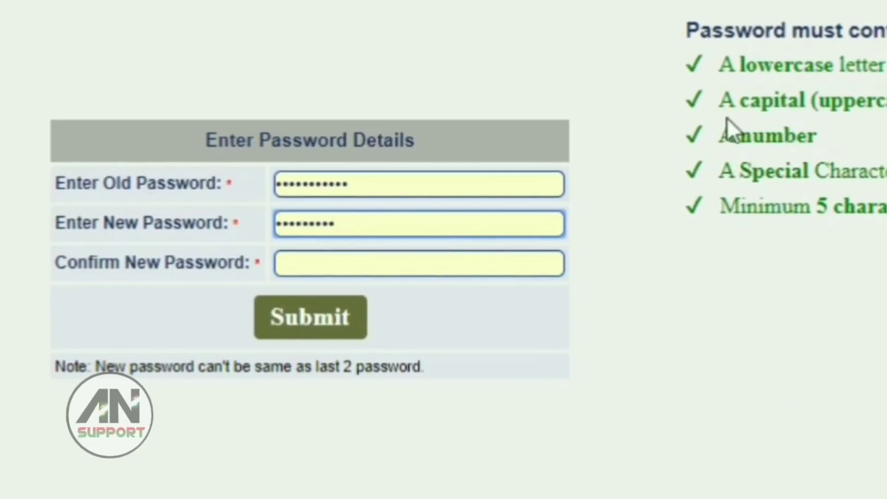
{"action": "left_click", "coordinate": [407, 270]}
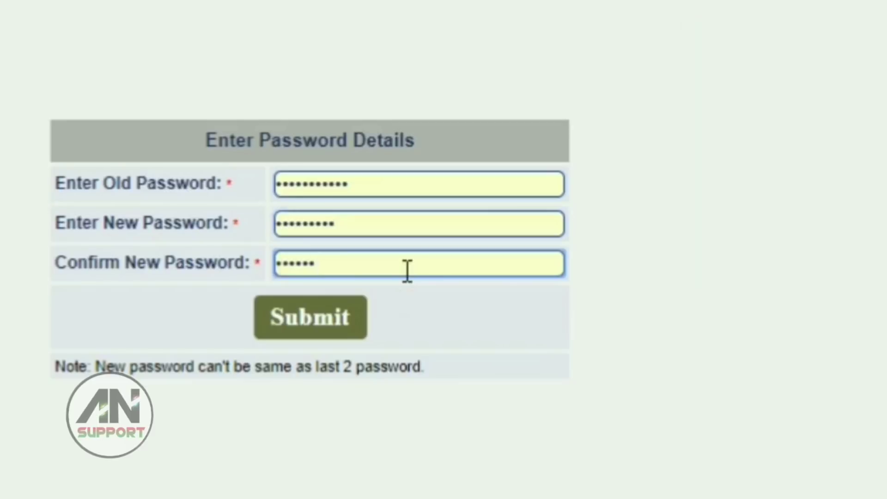
{"action": "left_click", "coordinate": [406, 326]}
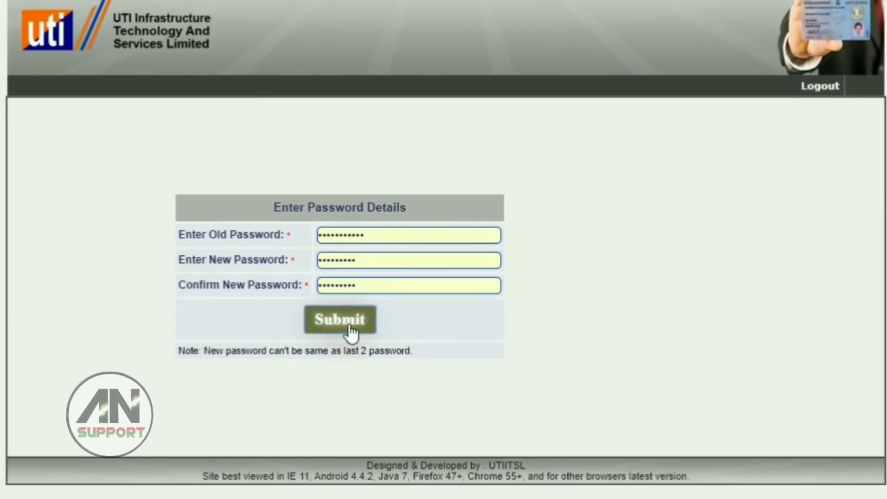
{"action": "left_click", "coordinate": [351, 331]}
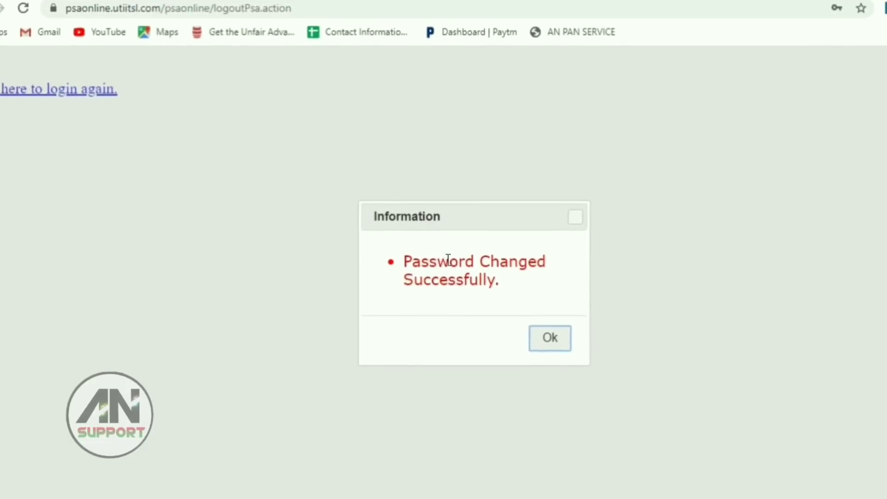
{"action": "left_click", "coordinate": [552, 356]}
- Return to the login page and enter the PSA login ID with the new account password
{"action": "left_click", "coordinate": [85, 113]}
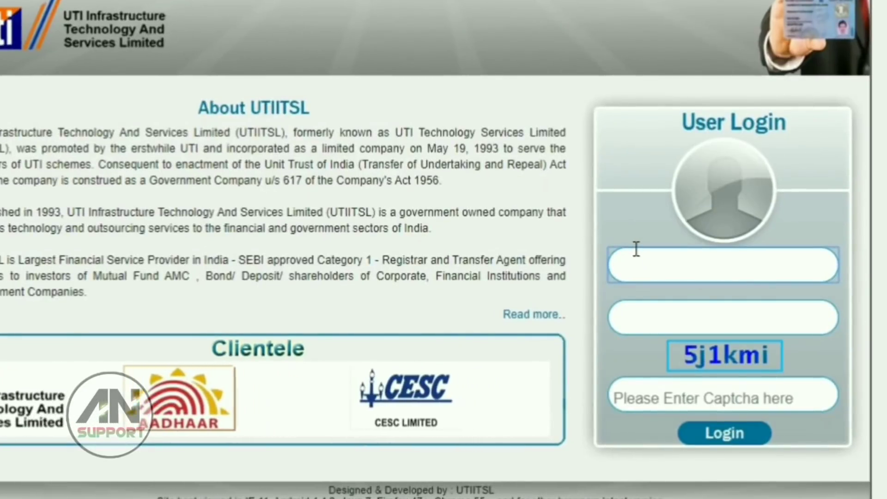
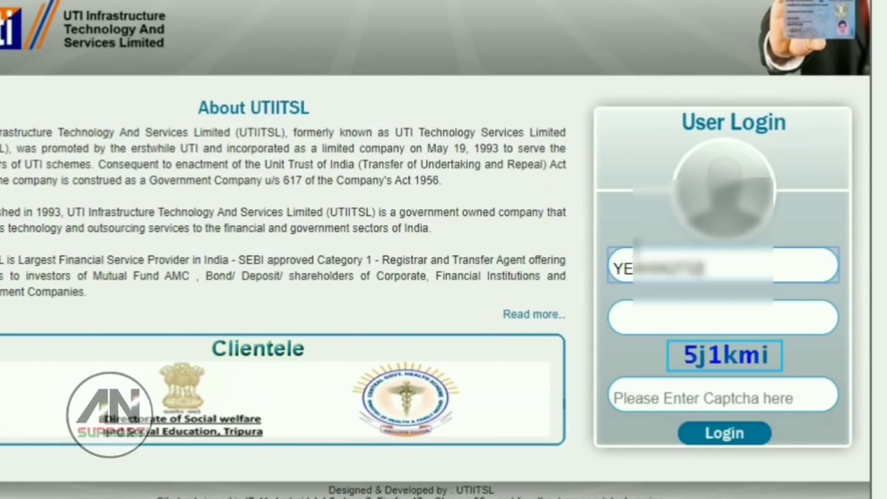
{"action": "left_click", "coordinate": [656, 310]}
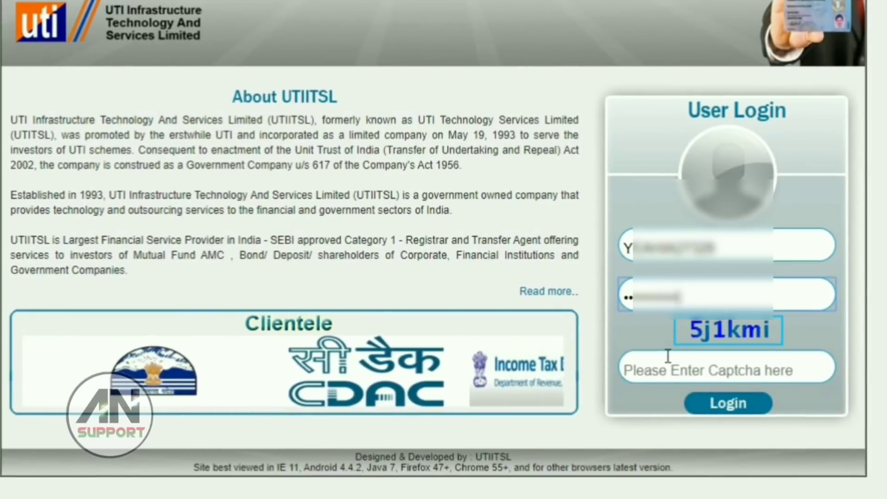
- Enter the new captcha shown on the login form and log in again
{"action": "left_click", "coordinate": [668, 357]}
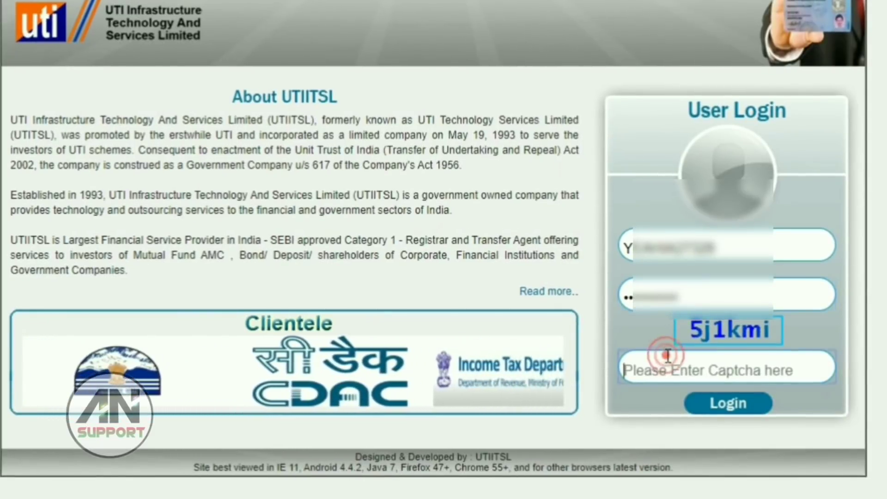
{"action": "type", "text": "5j"}
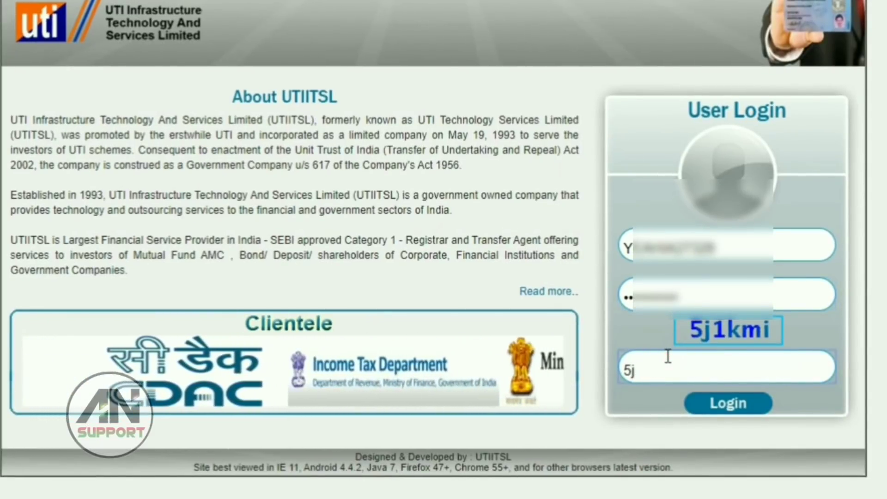
{"action": "type", "text": "1kmi"}
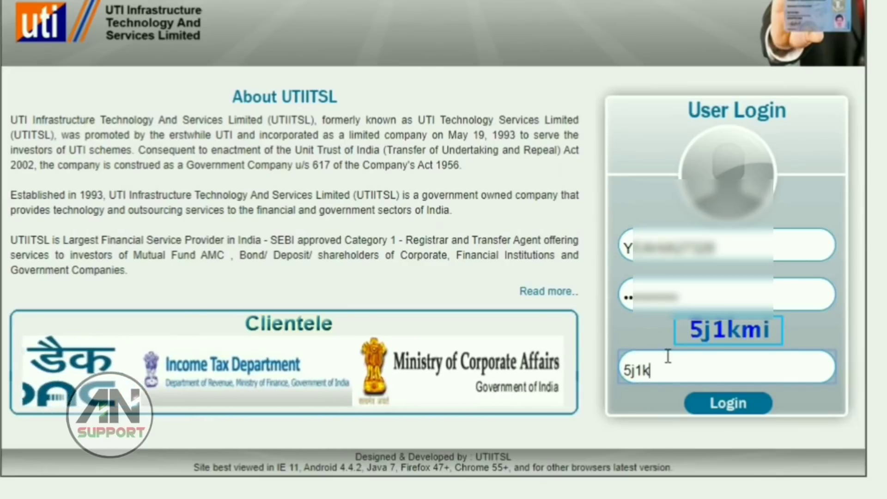
{"action": "left_click", "coordinate": [720, 409]}
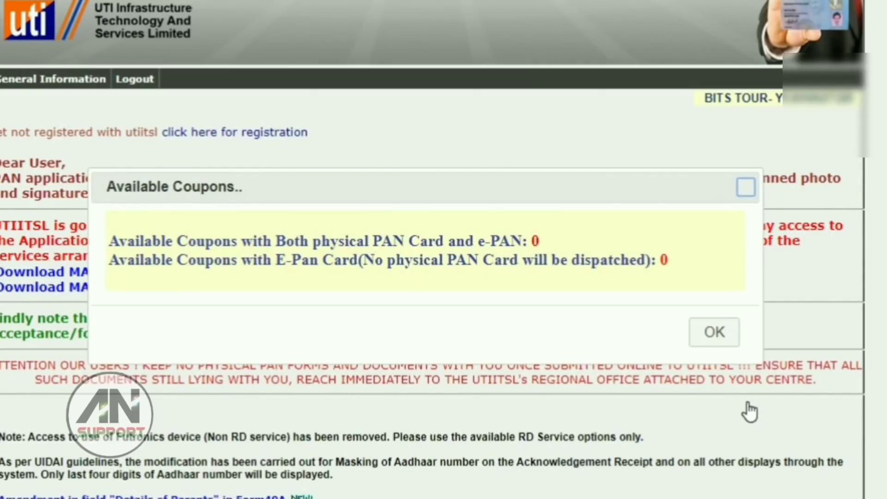
- Close the Available Coupons notice and open the UTIITSL registration form from the home page
{"action": "left_click", "coordinate": [714, 330]}
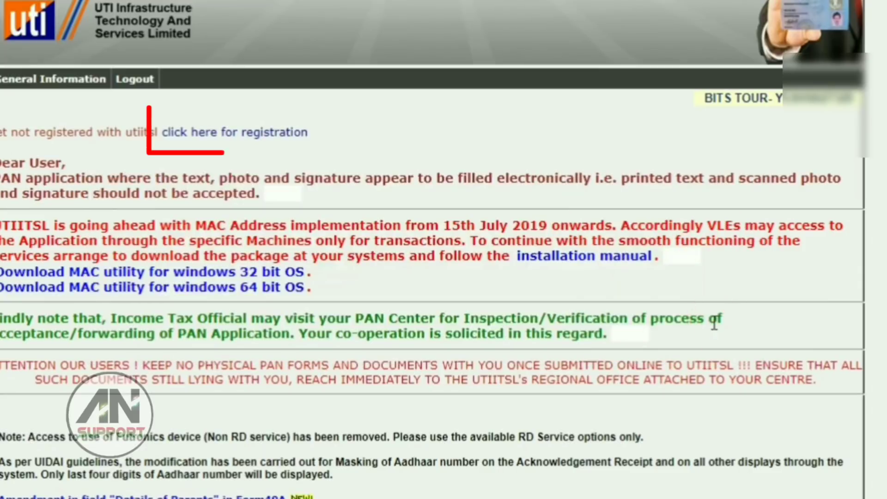
{"action": "left_click", "coordinate": [180, 136]}
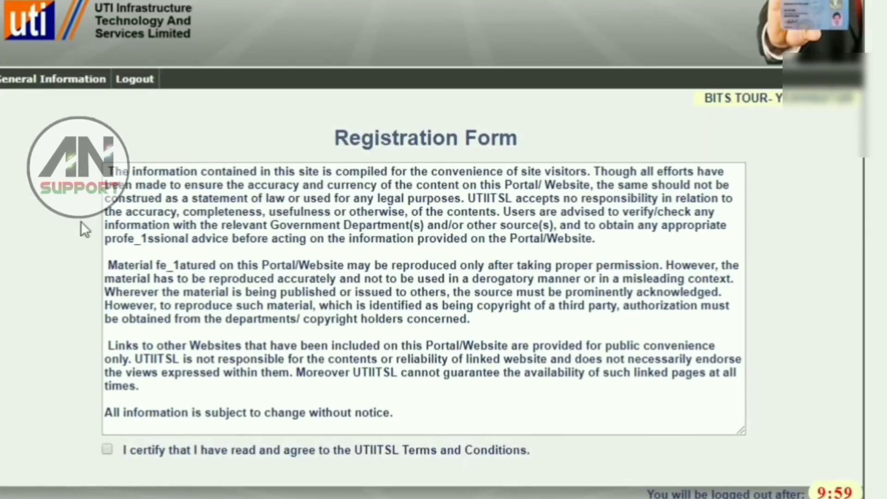
- Agree to the UTIITSL Terms and Conditions, submit the prefilled personal details, and dismiss the Available Coupons notice
{"action": "left_click", "coordinate": [107, 449]}
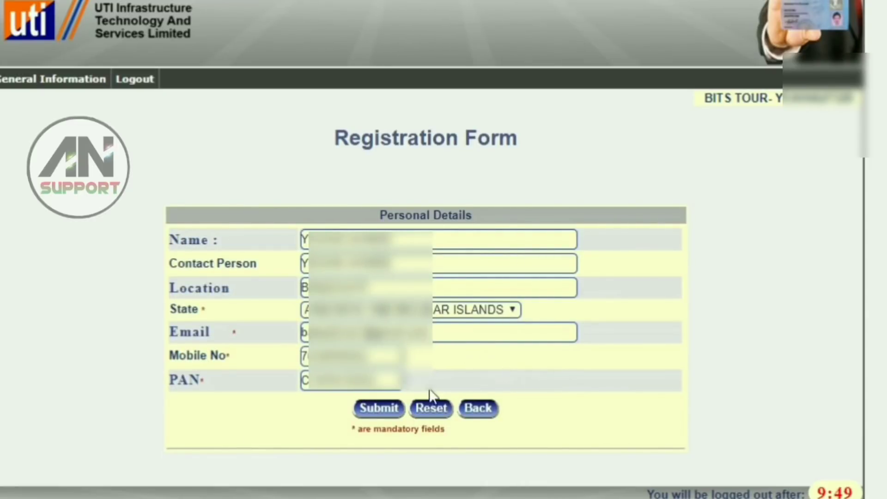
{"action": "left_click", "coordinate": [391, 407]}
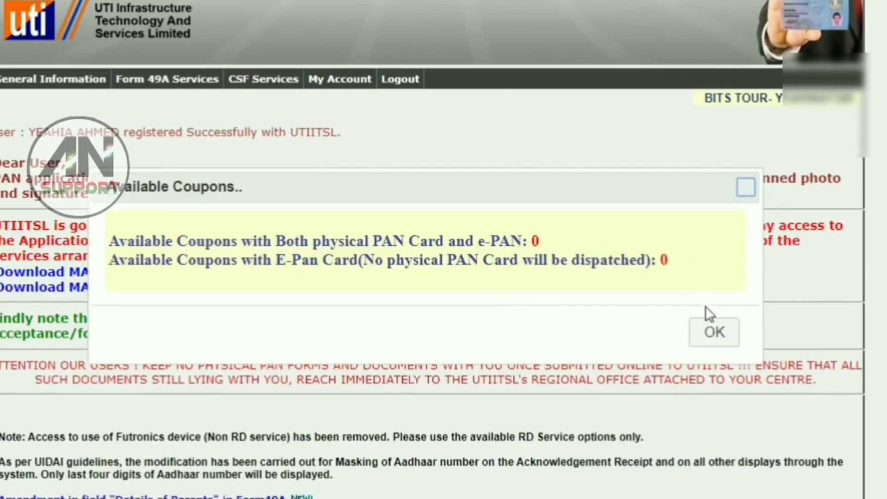
{"action": "left_click", "coordinate": [711, 332]}
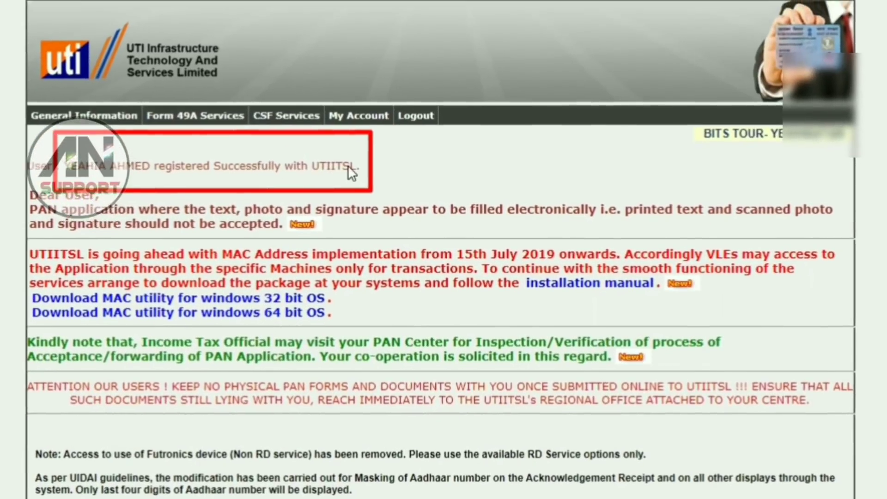
{"action": "left_click", "coordinate": [231, 119]}
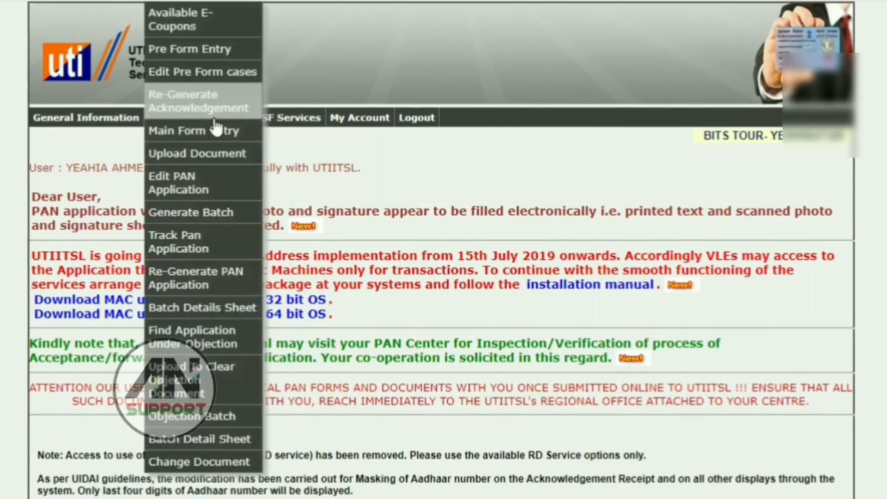
{"action": "left_click", "coordinate": [286, 114]}
{"action": "left_click", "coordinate": [284, 118]}
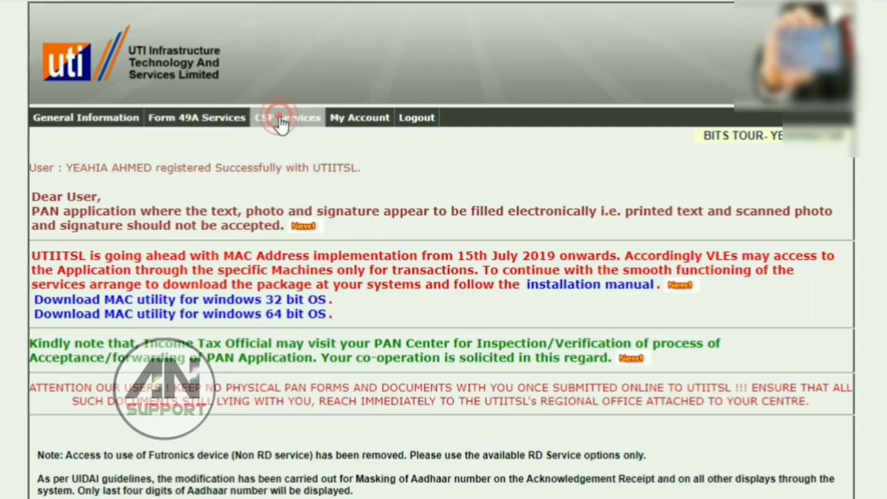
{"action": "scroll", "coordinate": [508, 207], "scroll_direction": "down", "scroll_amount": 2}
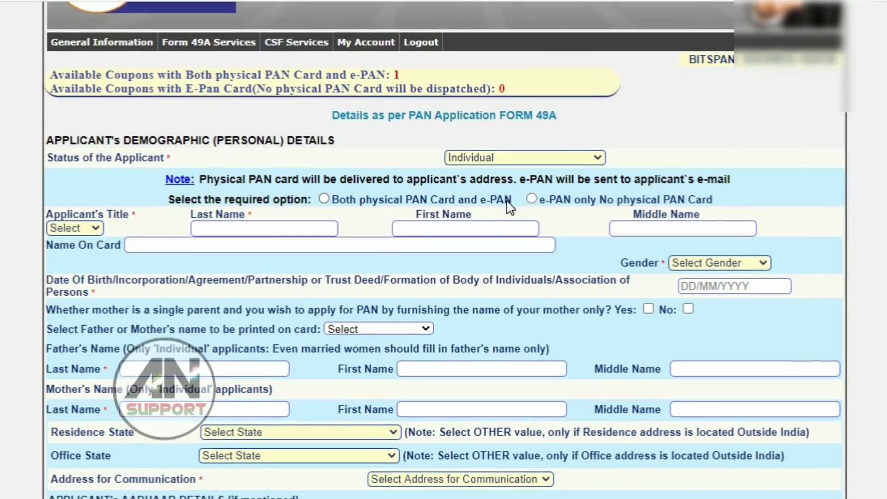
{"action": "scroll", "coordinate": [510, 208], "scroll_direction": "down", "scroll_amount": 1}
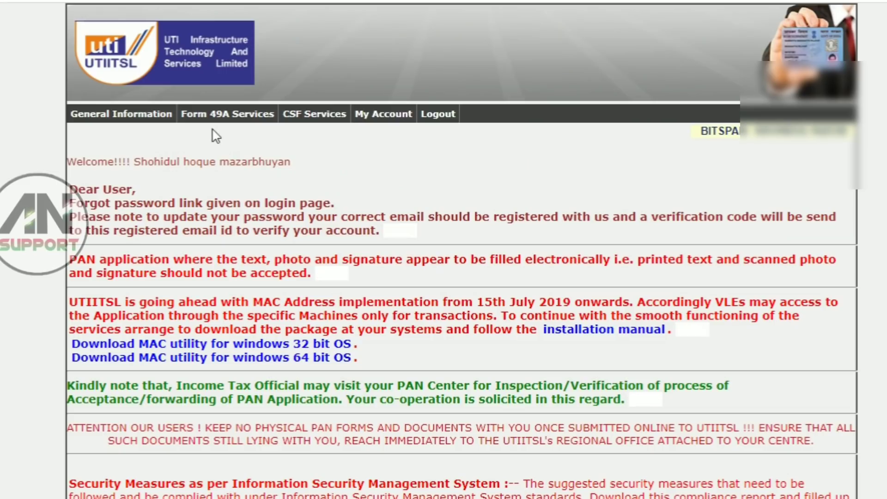
- Open the Available E-Coupons page of Form 49A Services and examine the coupon table
{"action": "mouse_move", "coordinate": [209, 117]}
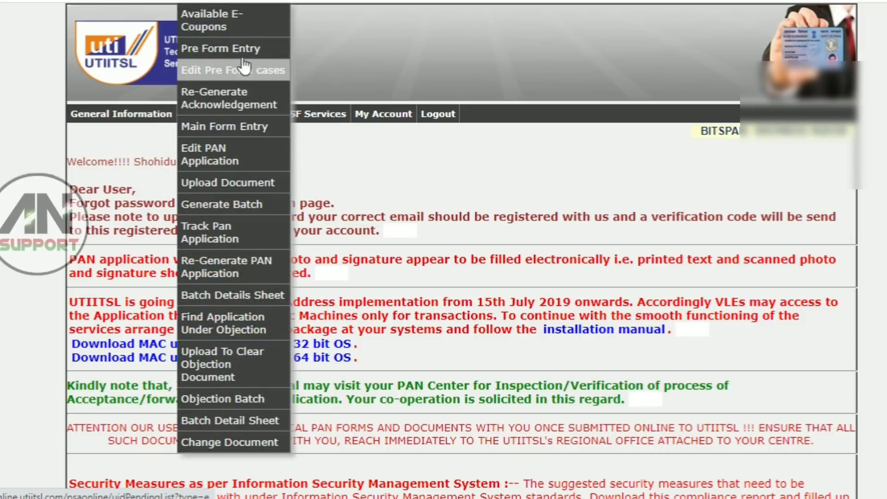
{"action": "left_click", "coordinate": [213, 15]}
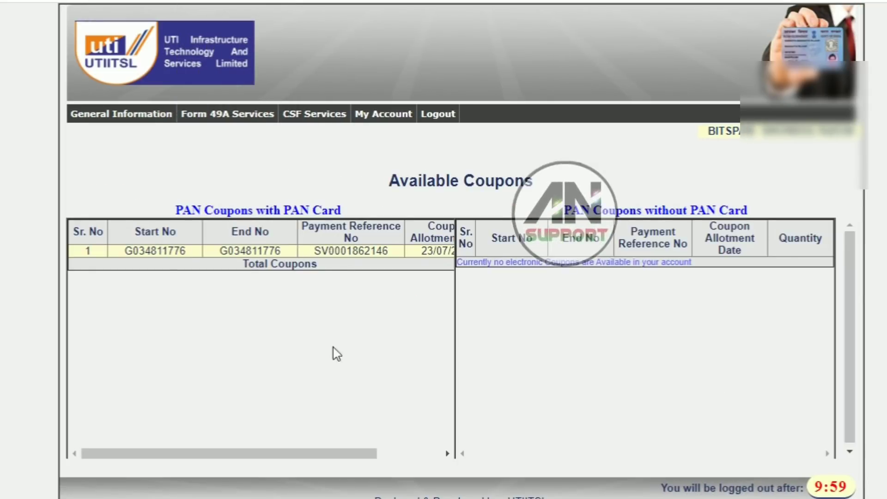
{"action": "left_click_drag", "start_coordinate": [312, 462], "coordinate": [196, 476]}
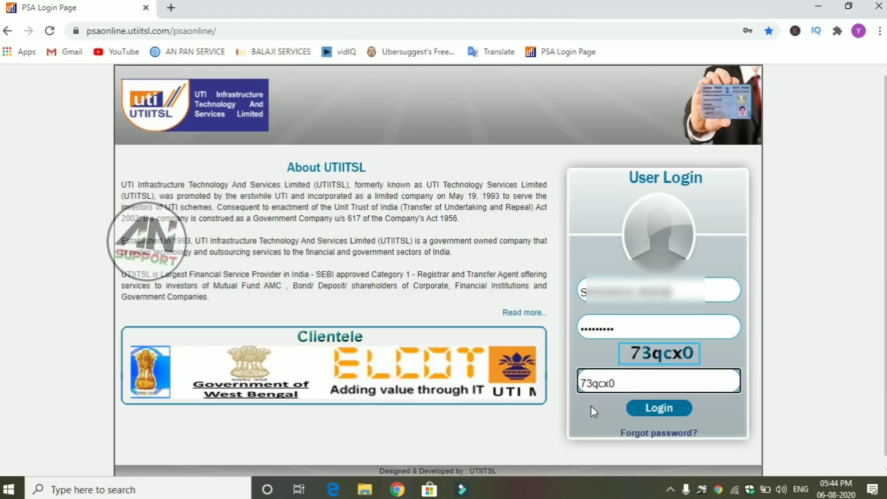
- Log in with the filled-in credentials and captcha, and dismiss the Available Coupons notice
{"action": "left_click", "coordinate": [656, 409]}
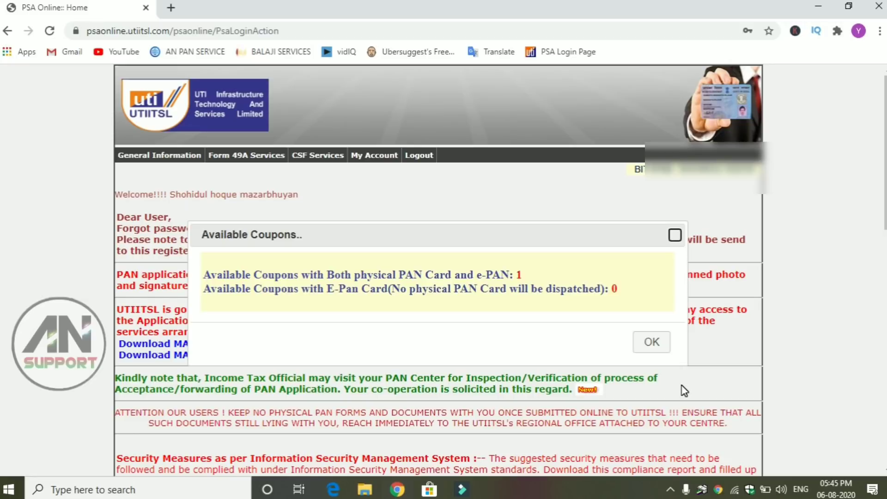
{"action": "left_click", "coordinate": [653, 345]}
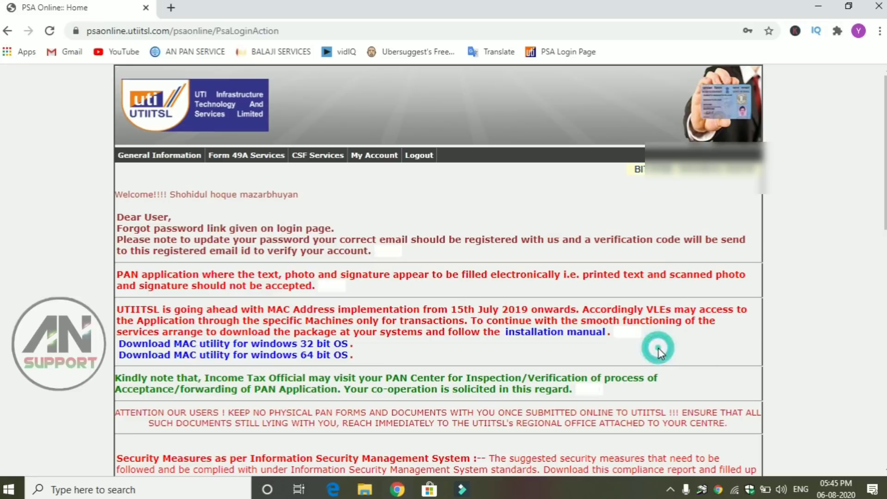
- View the account's PAN coupons with and without PAN card under Available E-Coupons
{"action": "left_click", "coordinate": [234, 162]}
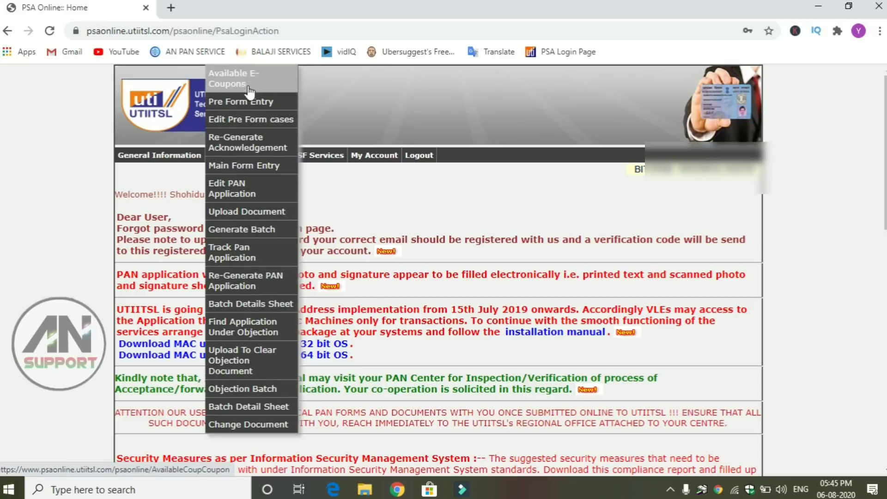
{"action": "left_click", "coordinate": [237, 81]}
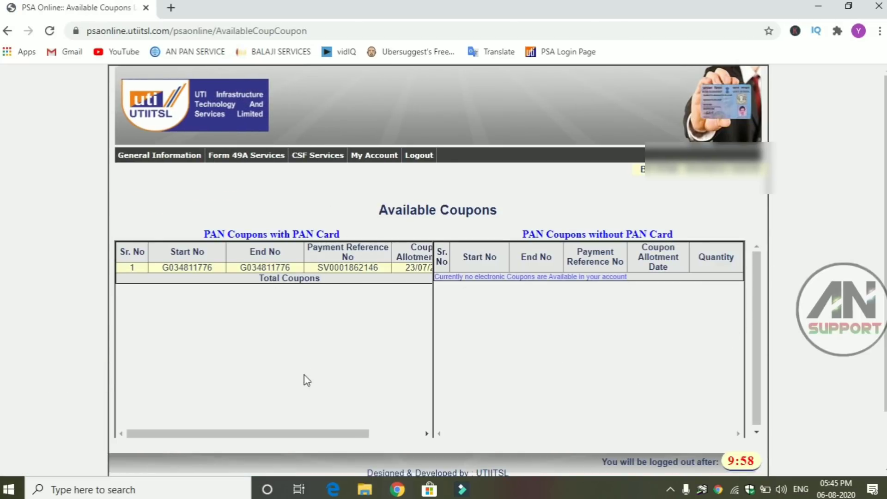
{"action": "left_click_drag", "start_coordinate": [283, 440], "coordinate": [220, 450]}
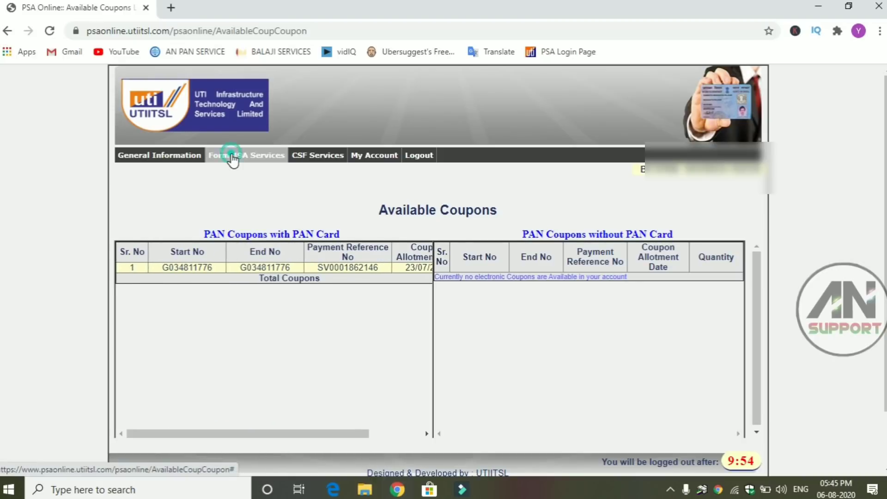
- Open a new Form 49A Pre Form Entry at the applicant's personal details section
{"action": "mouse_move", "coordinate": [231, 157]}
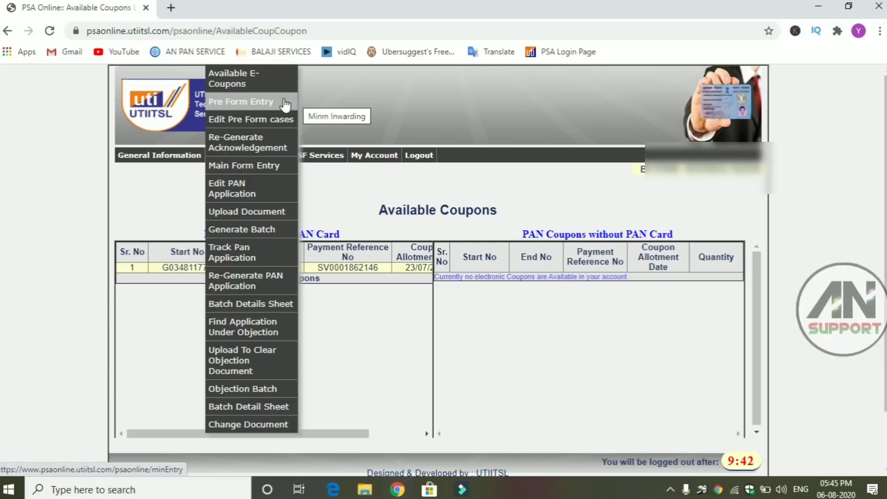
{"action": "left_click", "coordinate": [283, 102]}
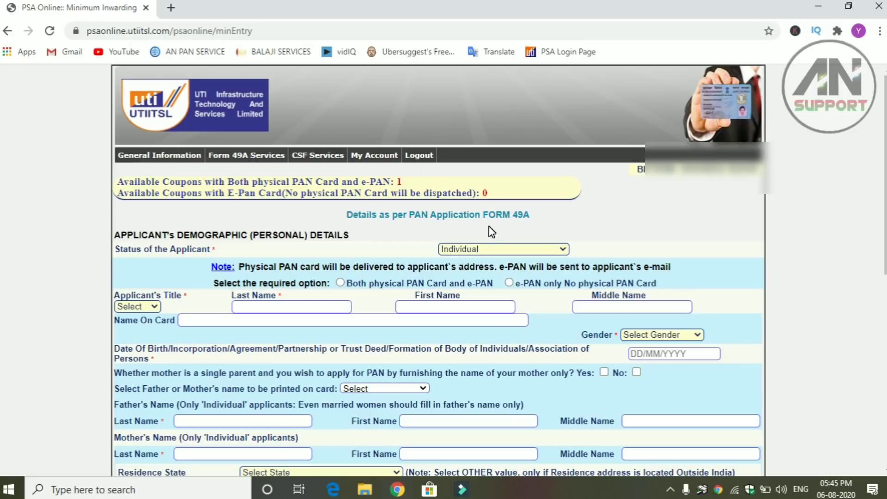
{"action": "scroll", "coordinate": [491, 232], "scroll_direction": "down", "scroll_amount": 2}
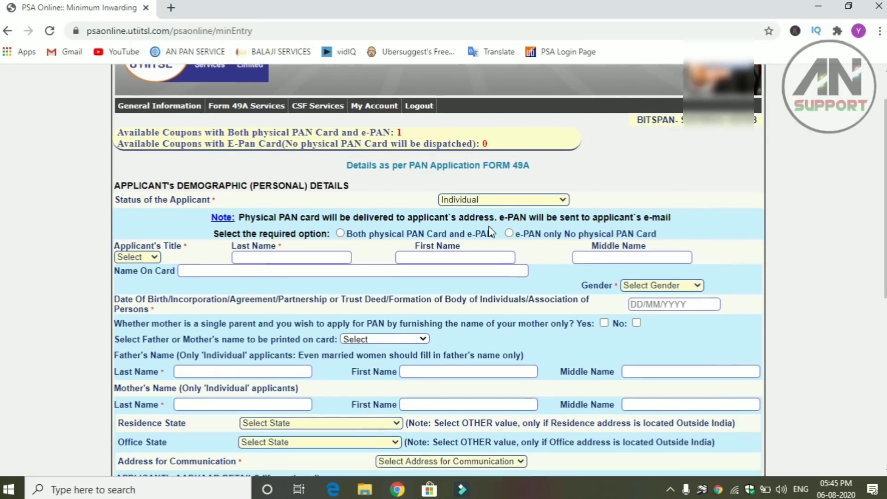
{"action": "scroll", "coordinate": [491, 232], "scroll_direction": "down", "scroll_amount": 2}
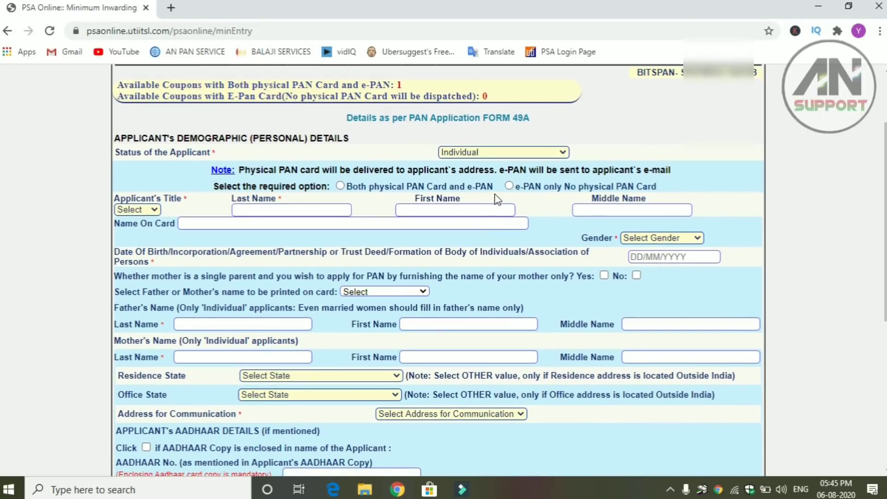
- Select the Both physical PAN Card and e-PAN option and set the applicant's title to SHRI
{"action": "left_click", "coordinate": [341, 186]}
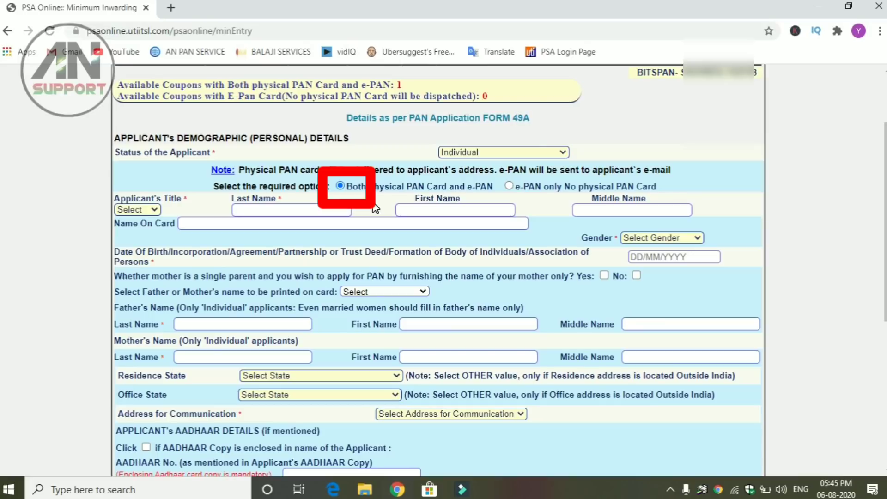
{"action": "left_click", "coordinate": [150, 212]}
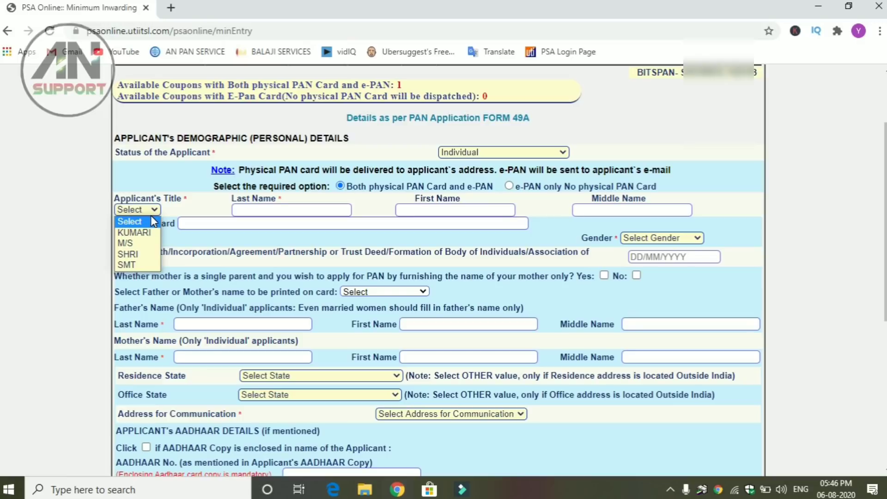
{"action": "left_click", "coordinate": [138, 254]}
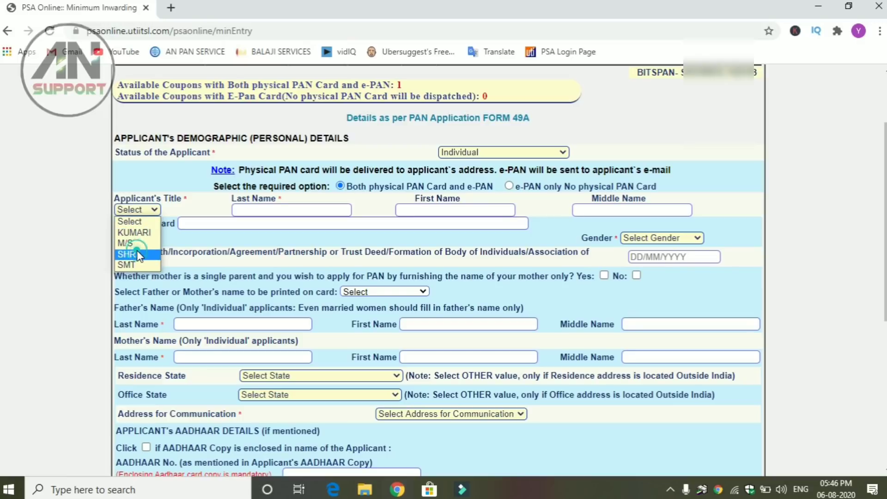
- Fill in the applicant's last name, first name and middle name
{"action": "left_click", "coordinate": [259, 208]}
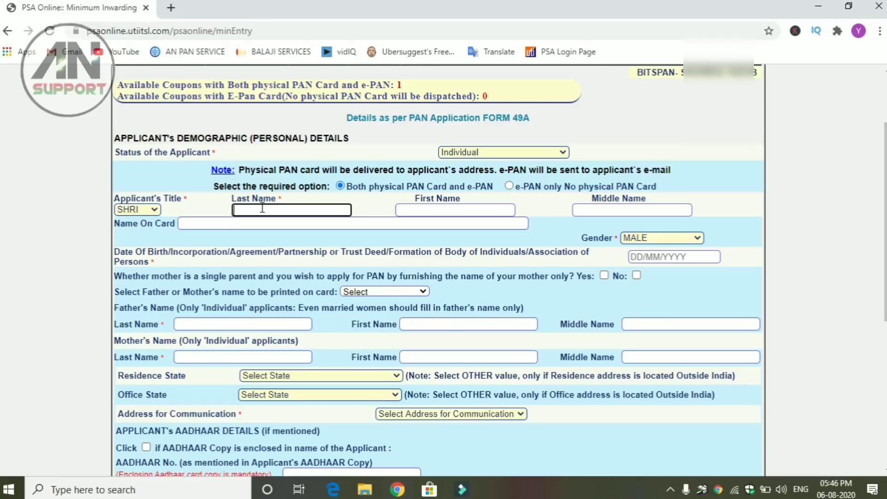
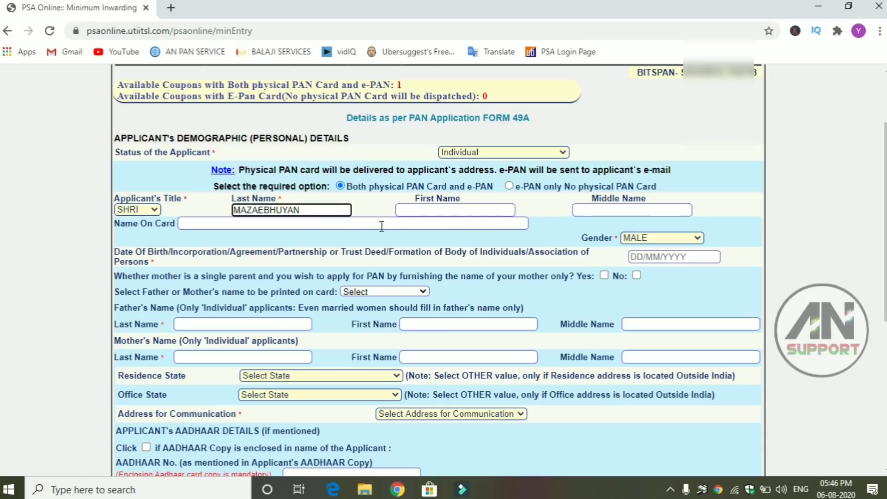
{"action": "left_click", "coordinate": [442, 212]}
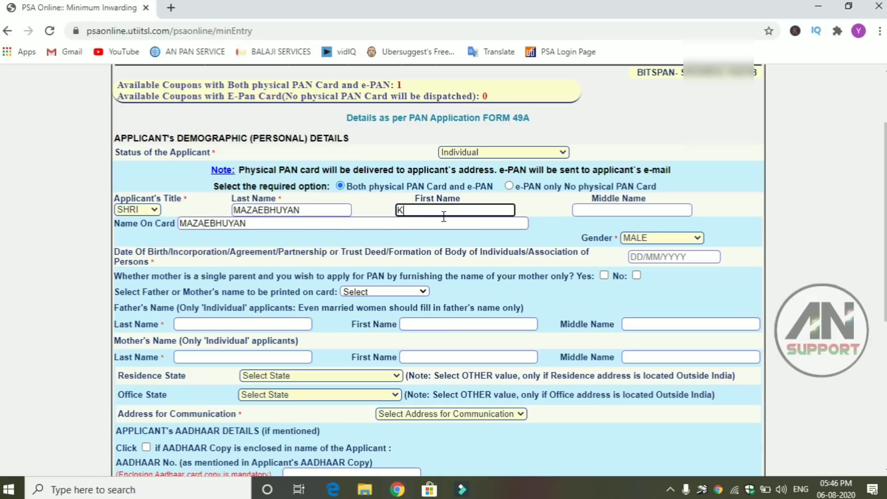
{"action": "left_click", "coordinate": [595, 211]}
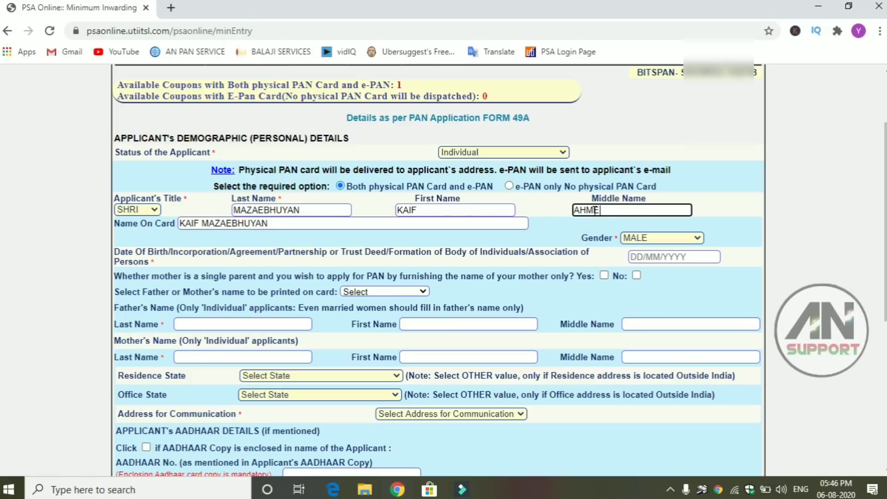
{"action": "left_click", "coordinate": [534, 223]}
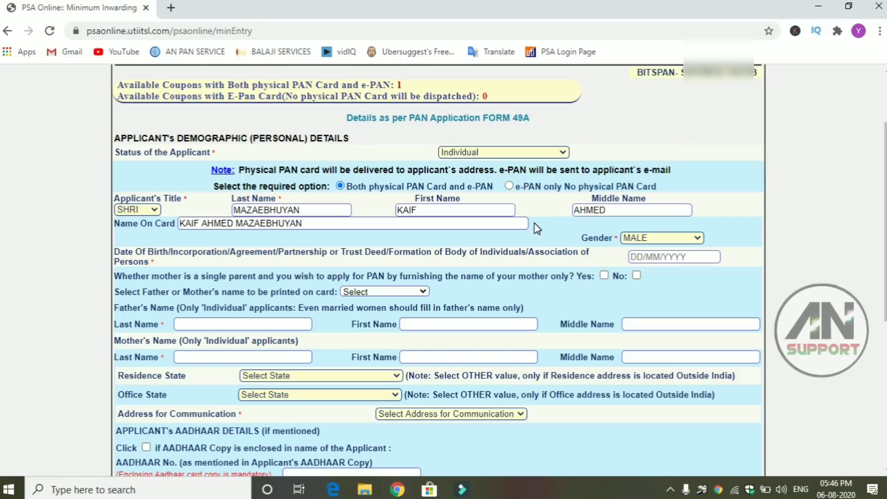
- Correct the misspelled applicant's last name by replacing its fifth letter with R
{"action": "left_click", "coordinate": [263, 213]}
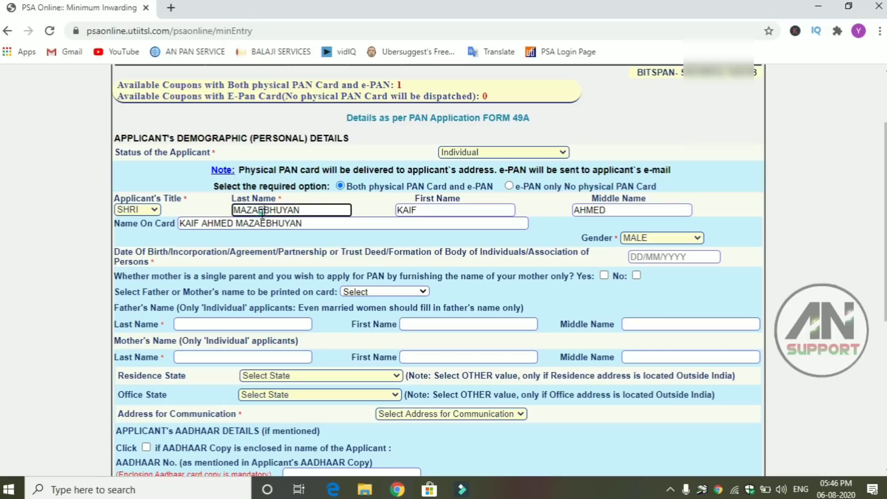
{"action": "key", "text": "BackSpace"}
{"action": "type", "text": "R"}
{"action": "left_click", "coordinate": [369, 210]}
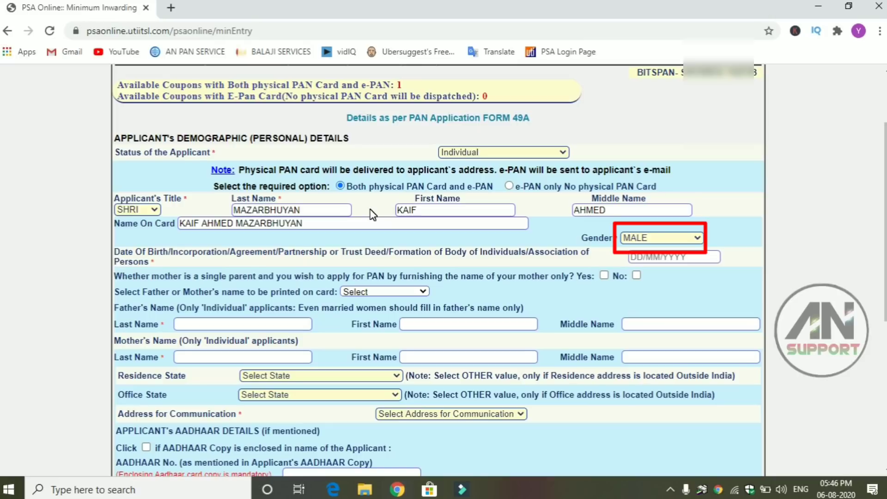
- Enter the applicant's date of birth and answer No to the question about the mother being a single parent
{"action": "scroll", "coordinate": [508, 231], "scroll_direction": "down", "scroll_amount": 1}
{"action": "left_click", "coordinate": [637, 216]}
{"action": "type", "text": "25/__/____"}
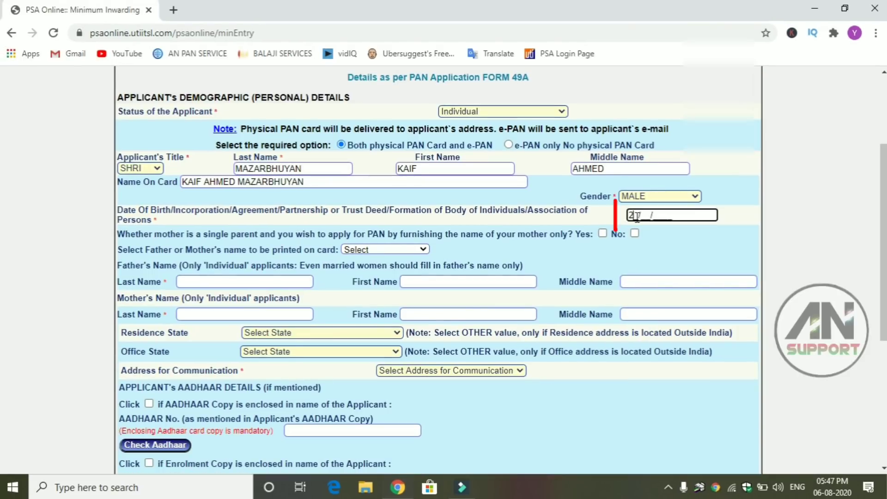
{"action": "key", "text": "BackSpace"}
{"action": "key", "text": "BackSpace"}
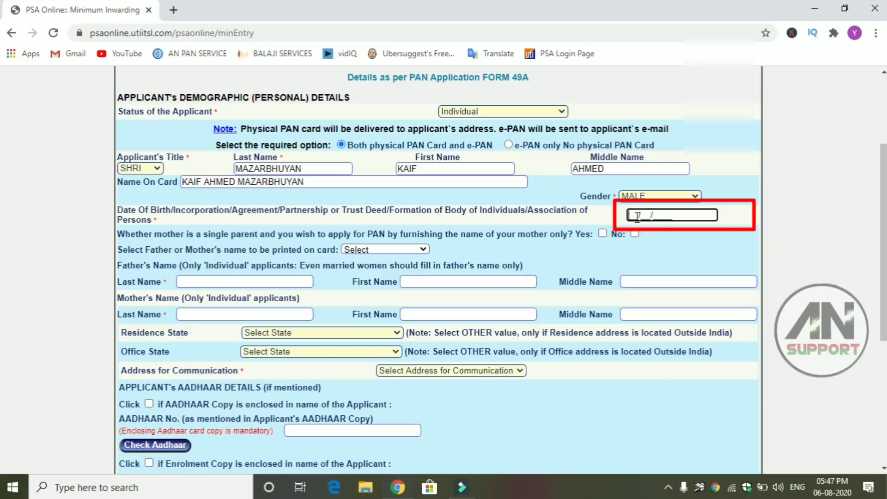
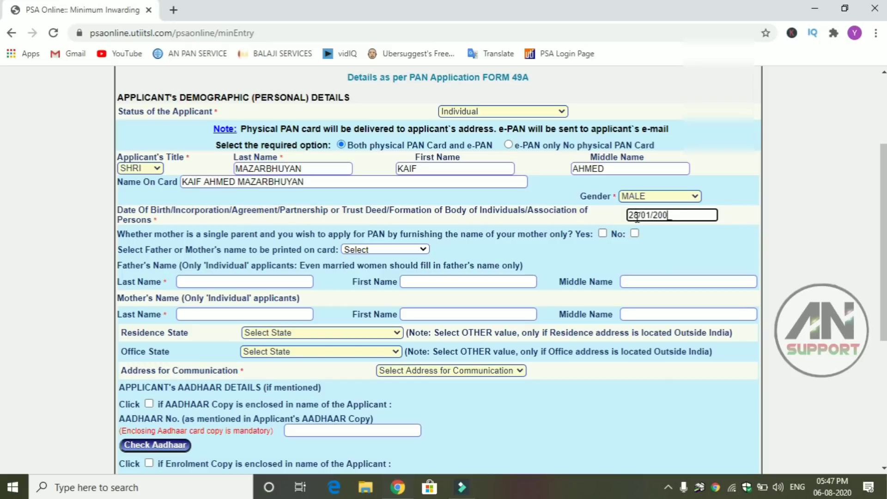
{"action": "left_click", "coordinate": [677, 252]}
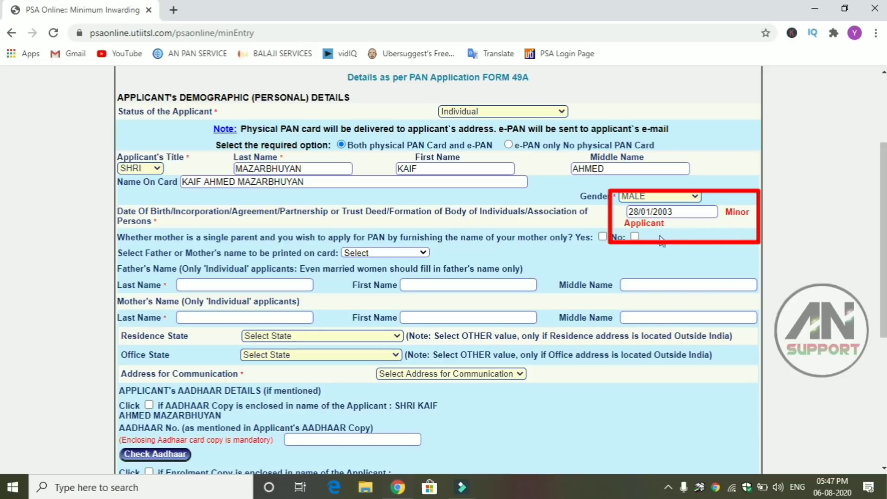
{"action": "left_click", "coordinate": [635, 237]}
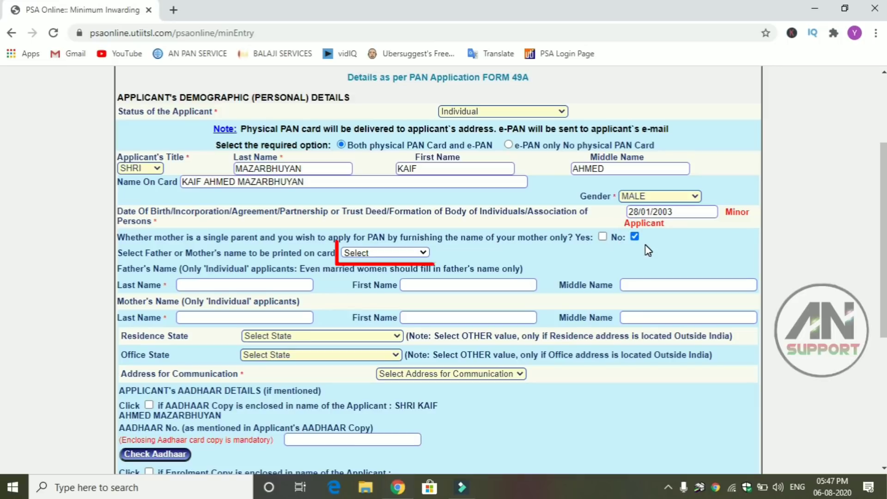
- Choose FATHER'S NAME as the parent's name to print on the card
{"action": "left_click", "coordinate": [406, 253]}
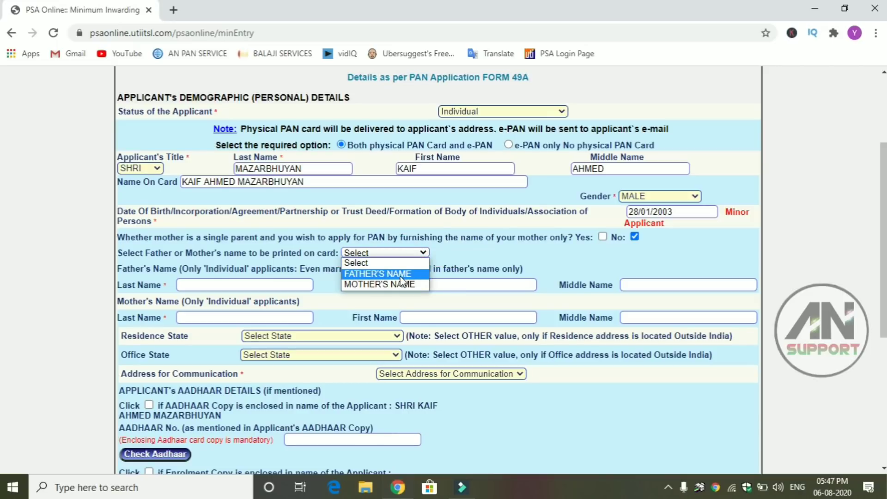
{"action": "left_click", "coordinate": [404, 275]}
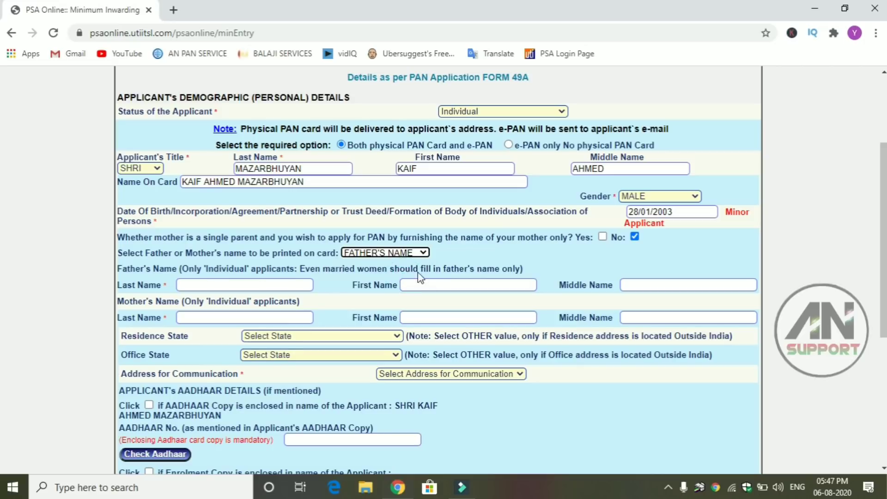
{"action": "left_click", "coordinate": [492, 254]}
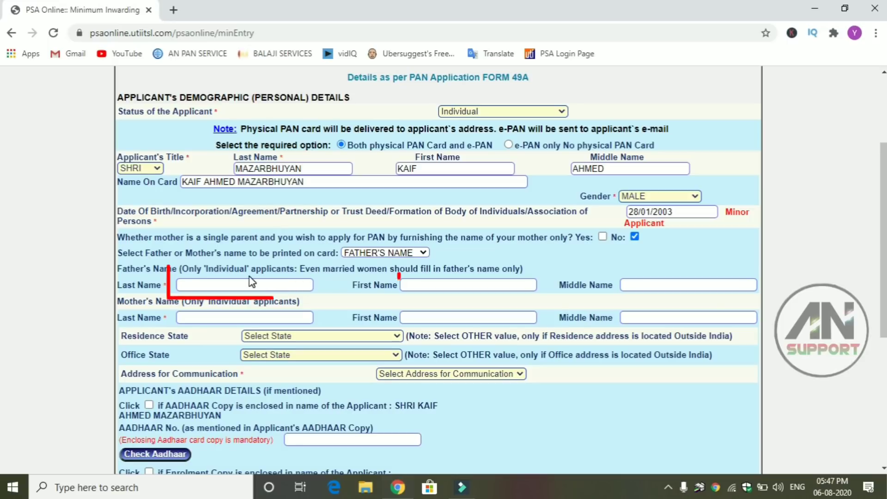
- Fill in the father's last name, first name and middle name
{"action": "left_click", "coordinate": [240, 285]}
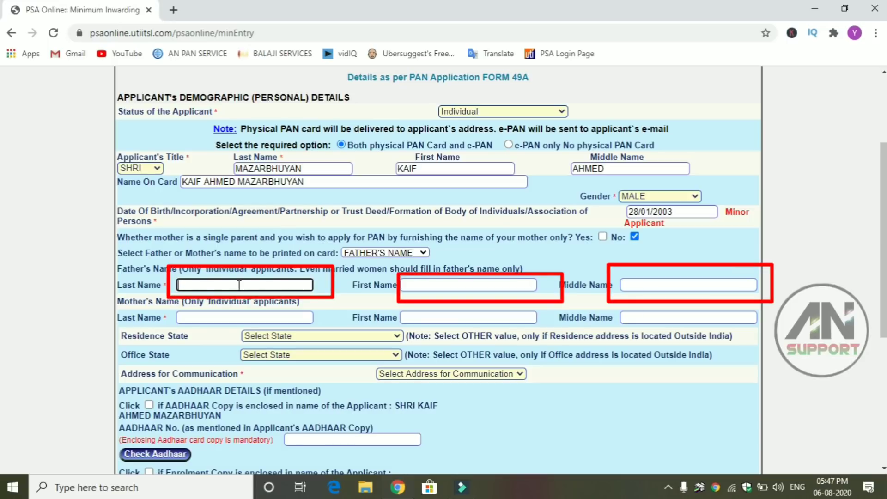
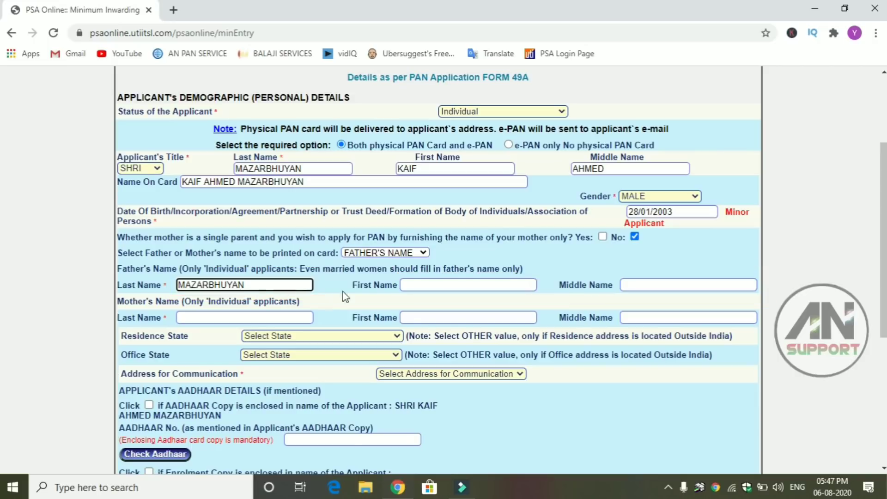
{"action": "left_click", "coordinate": [364, 290]}
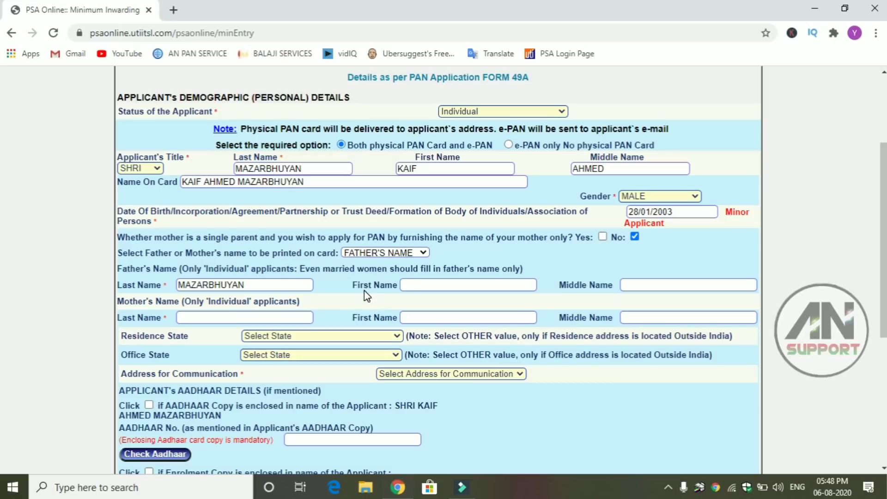
{"action": "left_click", "coordinate": [426, 285]}
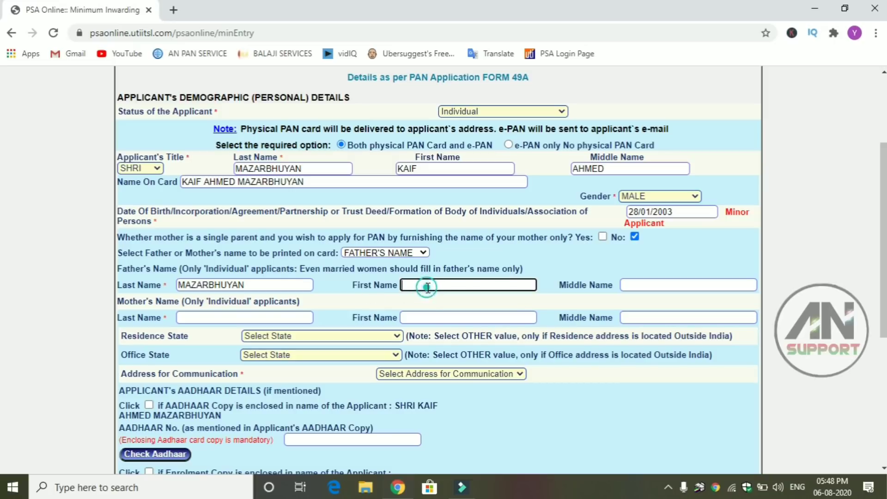
{"action": "key", "text": "Tab"}
- Set the residence state to ASSAM and the address for communication to RESIDENCE
{"action": "scroll", "coordinate": [568, 311], "scroll_direction": "down", "scroll_amount": 3}
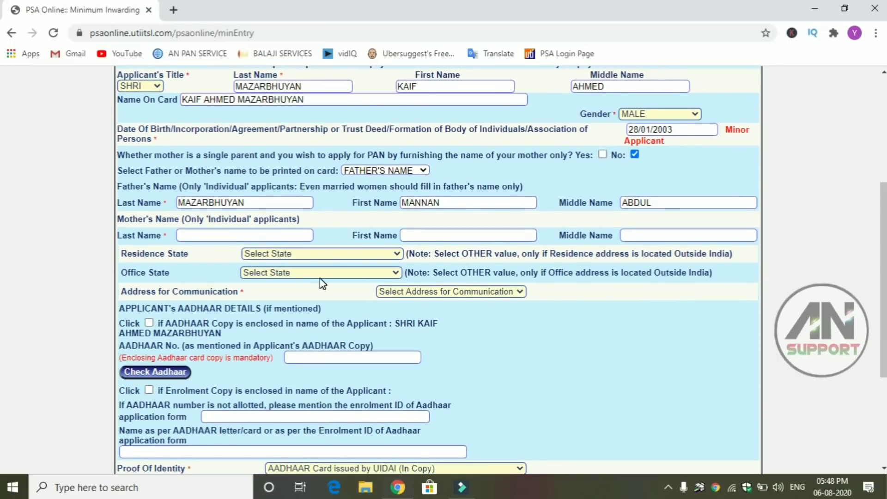
{"action": "left_click", "coordinate": [398, 254]}
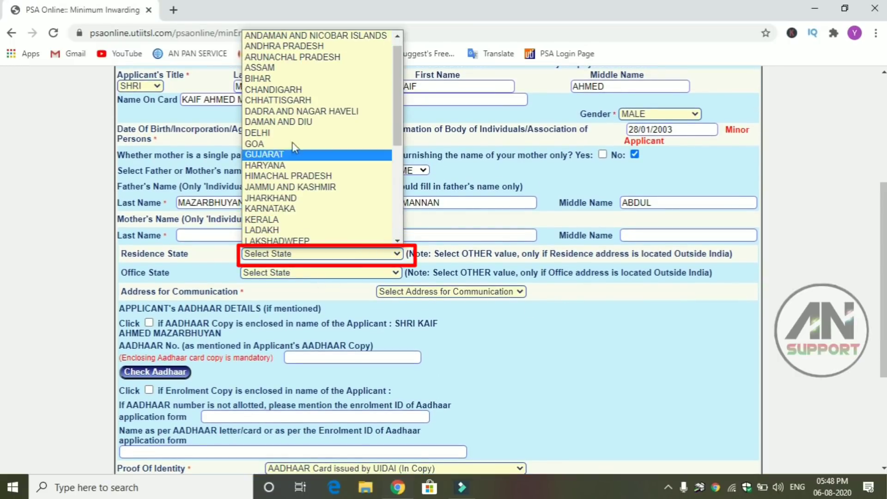
{"action": "left_click", "coordinate": [261, 68]}
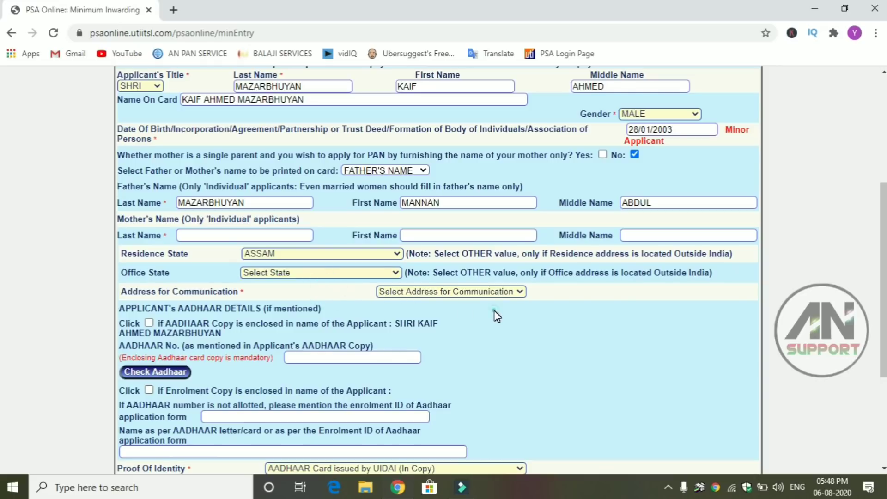
{"action": "left_click", "coordinate": [518, 295]}
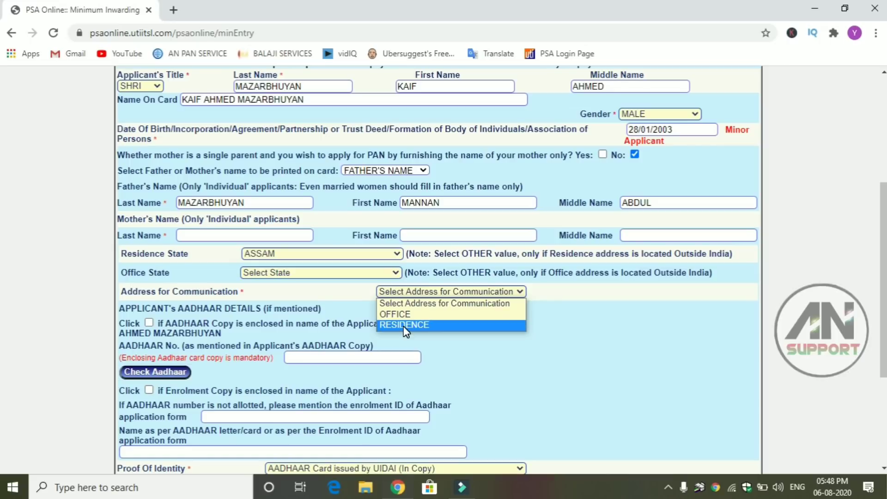
{"action": "left_click", "coordinate": [418, 325]}
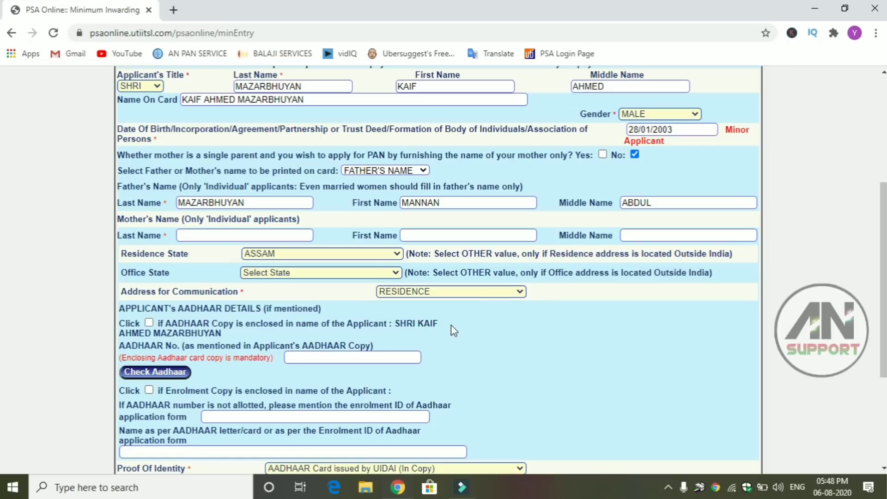
- Mark the AADHAAR copy as enclosed in the applicant's name and enter the applicant's AADHAAR number
{"action": "scroll", "coordinate": [442, 325], "scroll_direction": "down", "scroll_amount": 1}
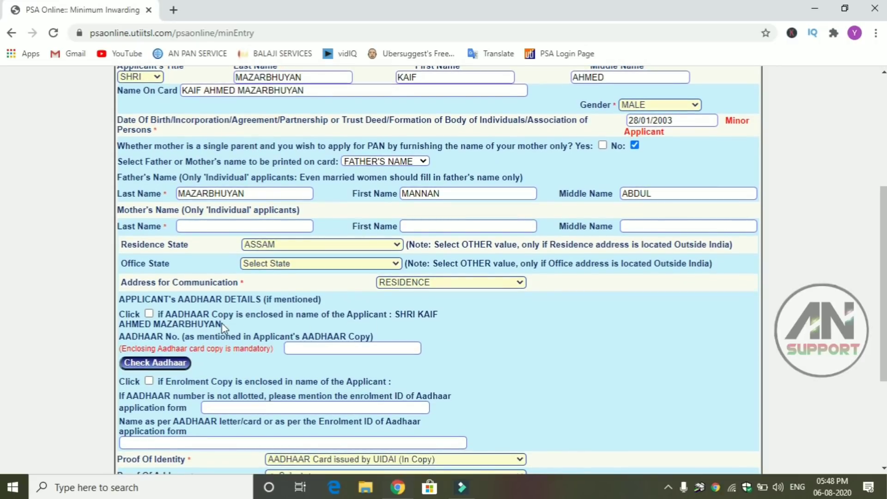
{"action": "left_click", "coordinate": [149, 315]}
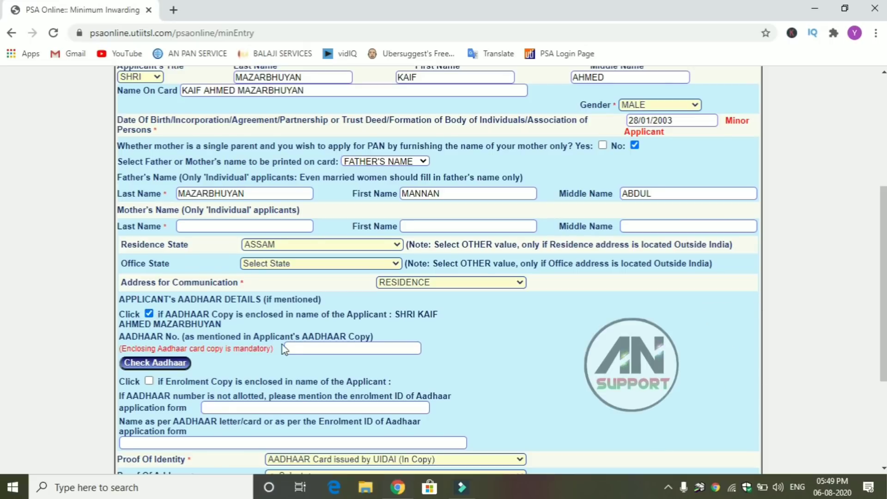
{"action": "left_click", "coordinate": [300, 346]}
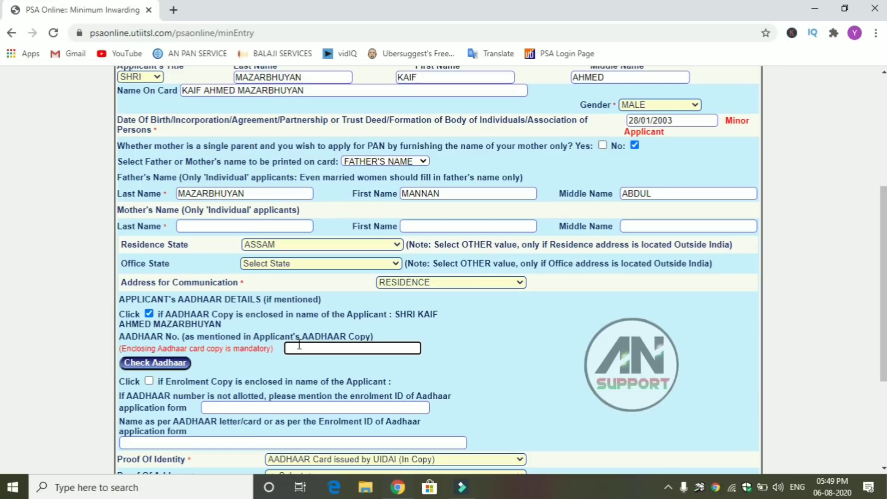
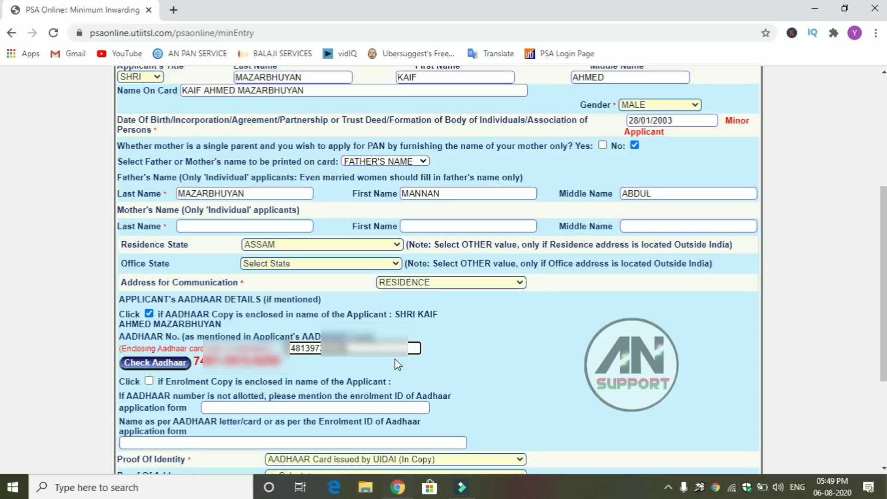
{"action": "left_click", "coordinate": [438, 365]}
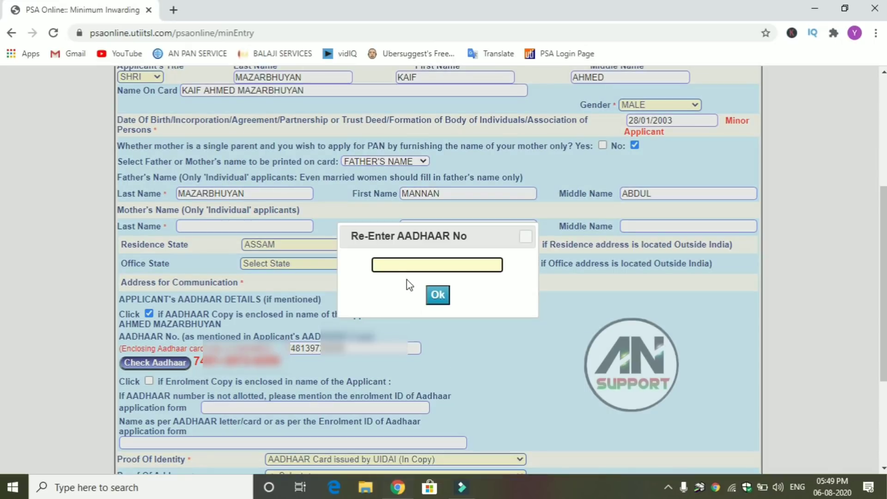
- Re-enter the applicant's AADHAAR number in the verification dialog and confirm it
{"action": "left_click", "coordinate": [395, 266]}
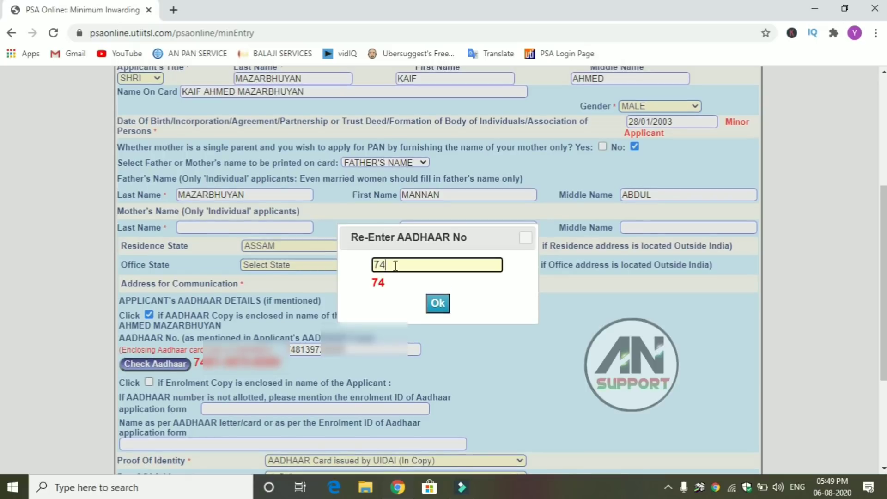
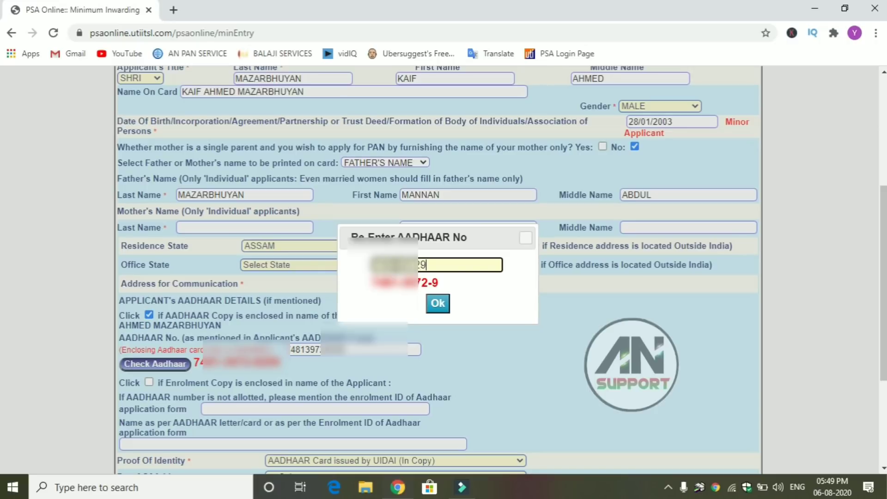
{"action": "left_click", "coordinate": [437, 304]}
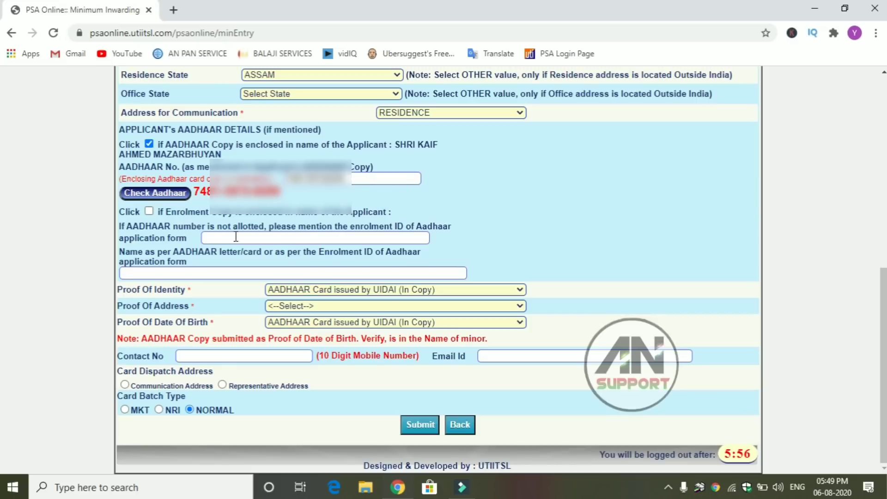
- Fill in the applicant's full name as it appears on the AADHAAR card
{"action": "left_click", "coordinate": [141, 276]}
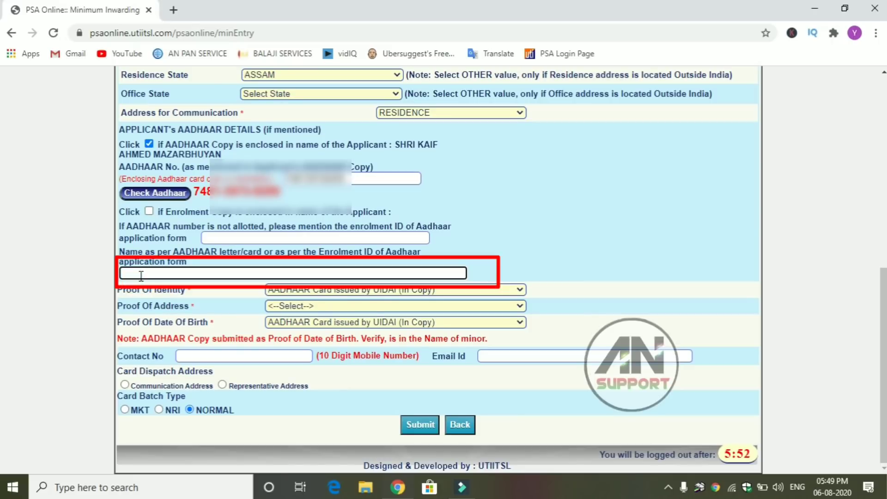
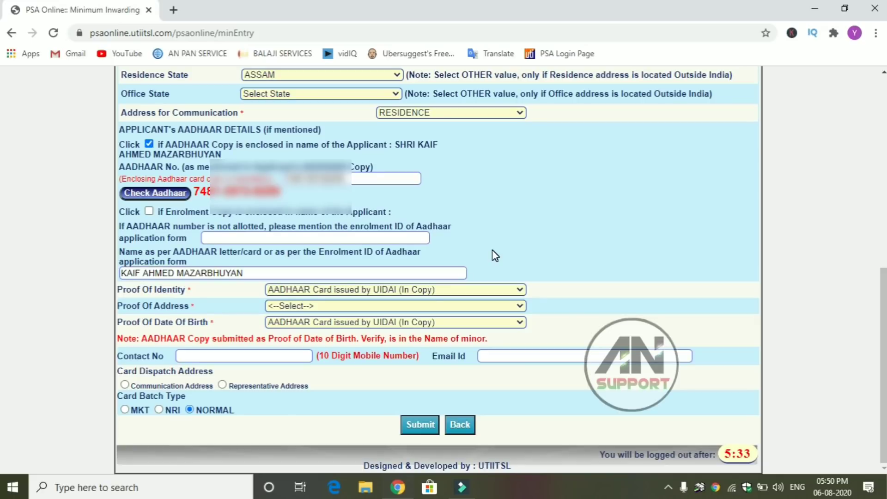
- Set the proofs of identity, address and date of birth to AADHAAR Card issued by UIDAI (In Copy)
{"action": "left_click", "coordinate": [413, 291]}
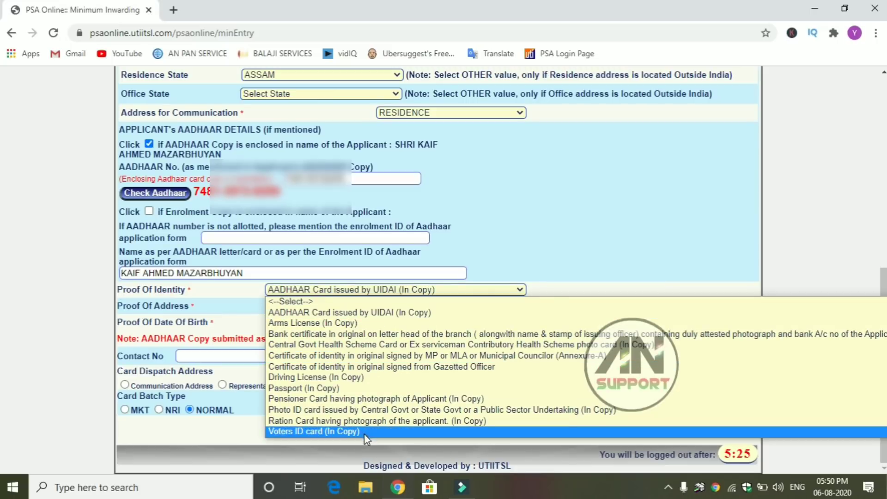
{"action": "left_click", "coordinate": [396, 313]}
{"action": "left_click", "coordinate": [385, 306]}
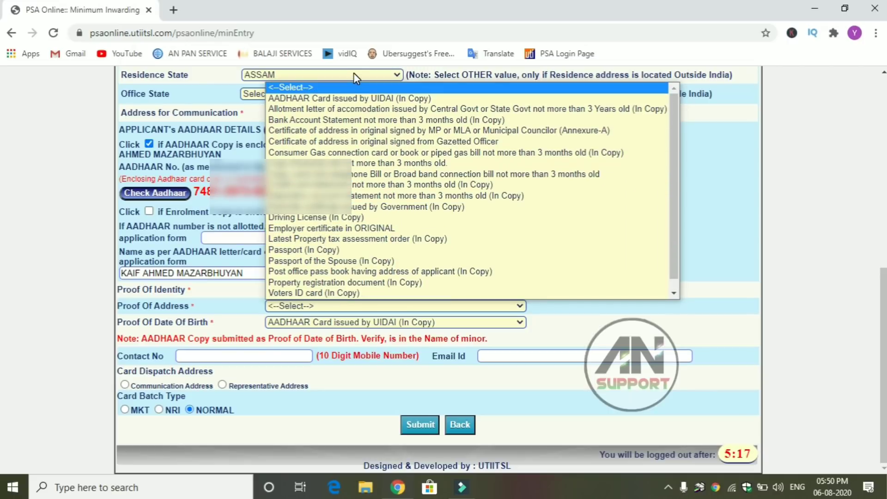
{"action": "left_click", "coordinate": [339, 97]}
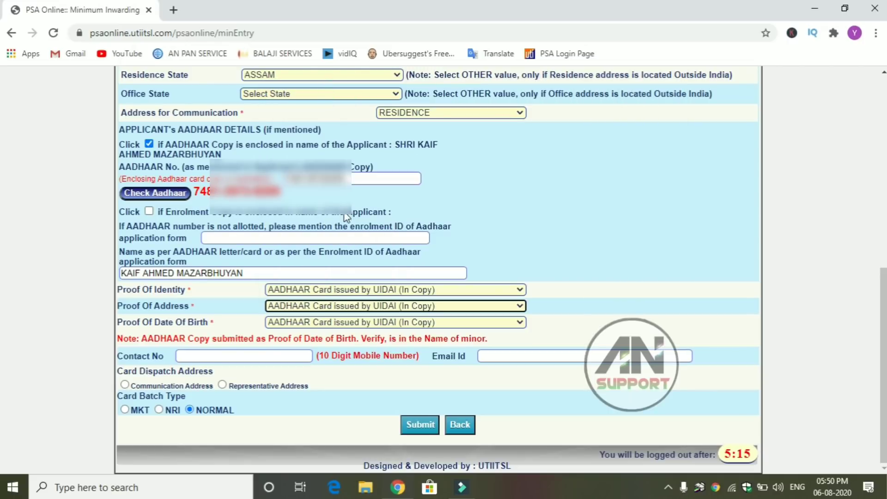
{"action": "left_click", "coordinate": [396, 320]}
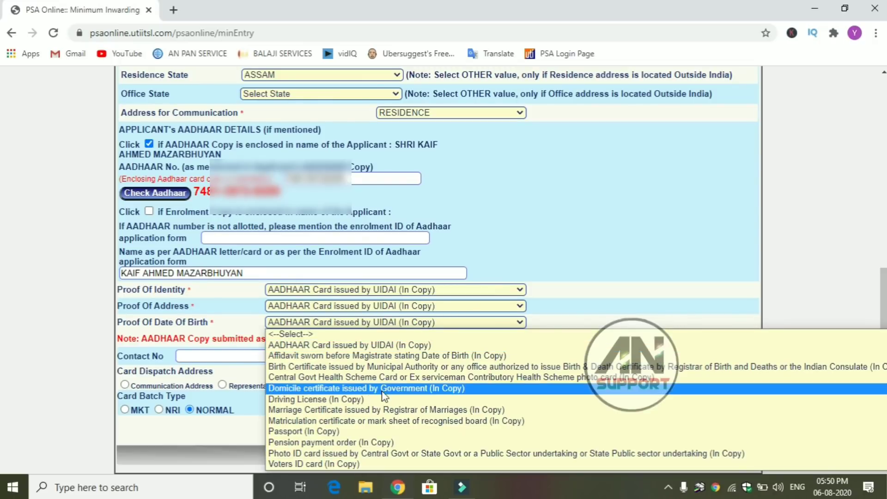
{"action": "left_click", "coordinate": [355, 350]}
{"action": "left_click", "coordinate": [556, 293]}
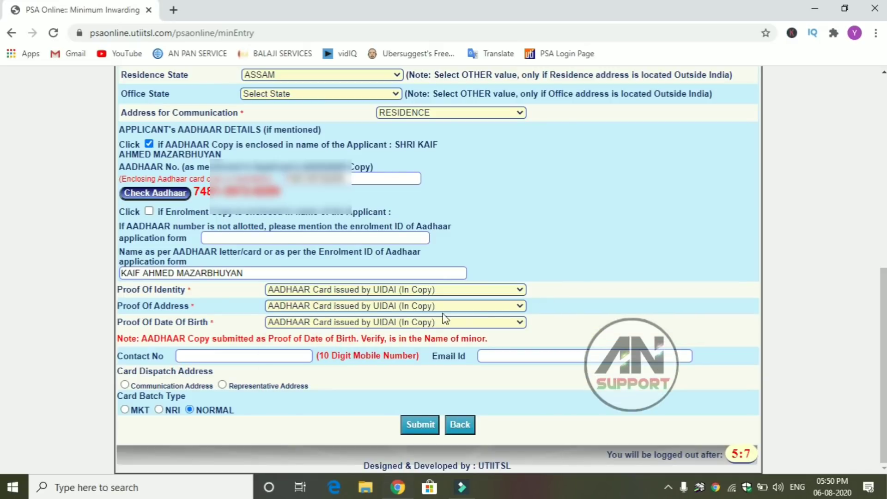
- Fill in the applicant's mobile number and e-mail address, and choose Communication Address as the card dispatch address
{"action": "left_click", "coordinate": [240, 353]}
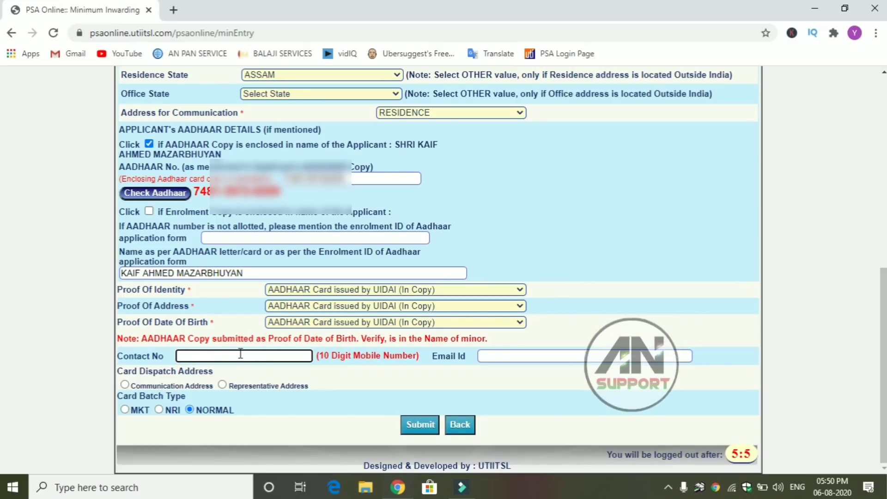
{"action": "type", "text": "6000"}
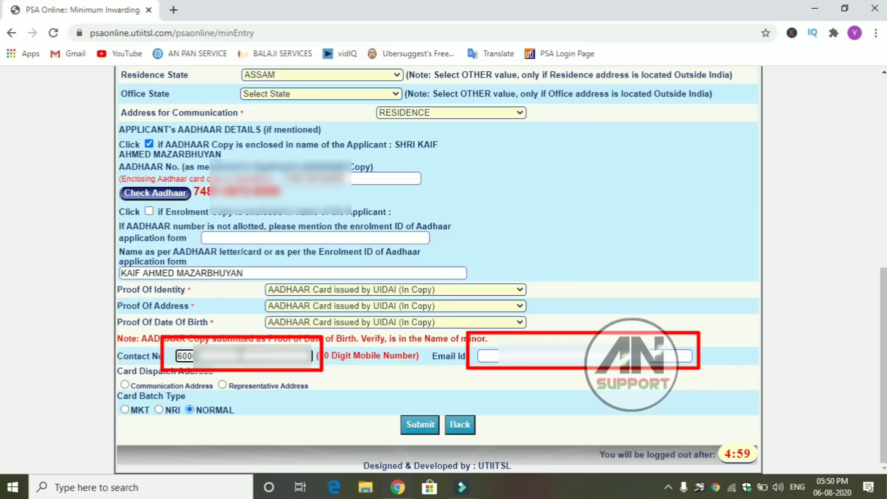
{"action": "type", "text": "0000"}
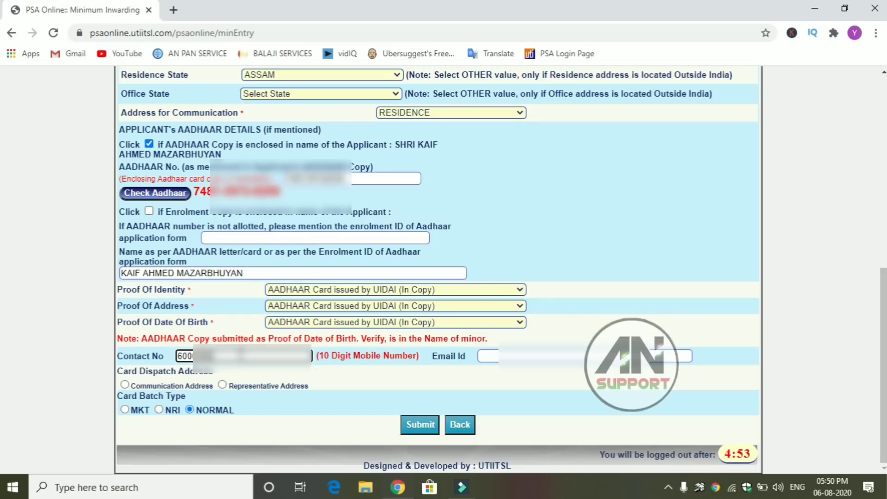
{"action": "type", "text": "0"}
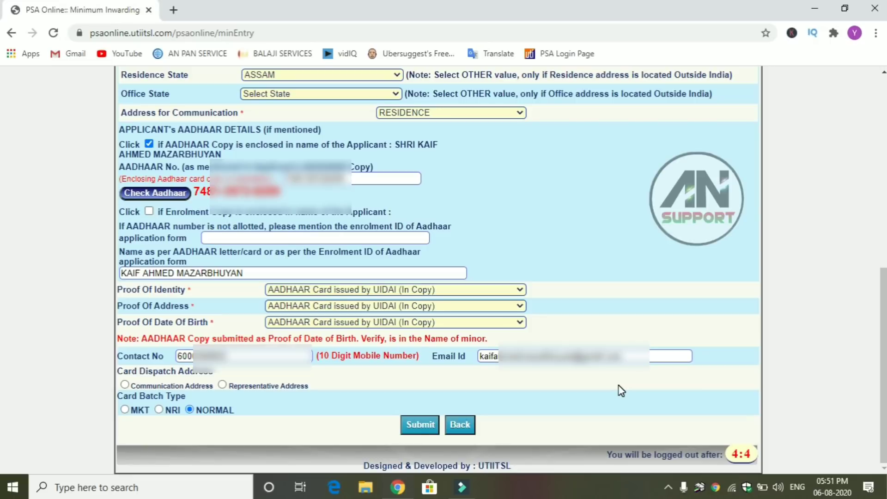
{"action": "left_click", "coordinate": [125, 385]}
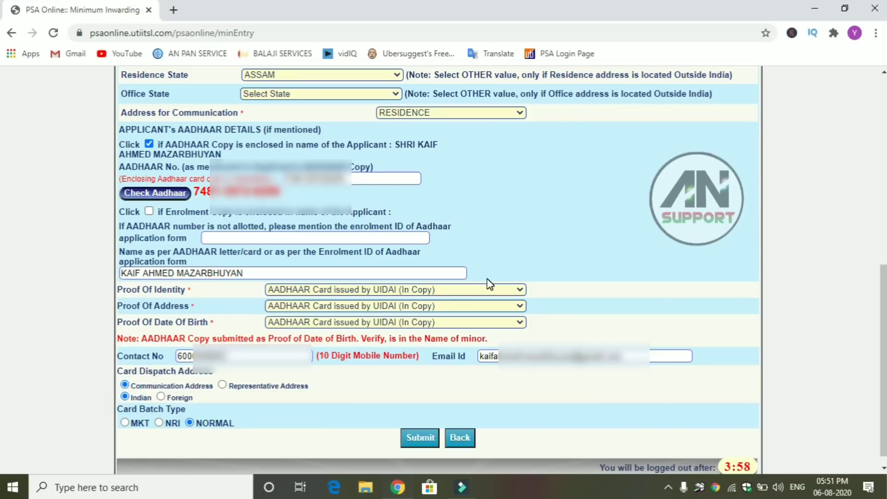
- Review the completed Pre Form Entry from the applicant's demographic details through to the card batch type
{"action": "scroll", "coordinate": [489, 283], "scroll_direction": "up", "scroll_amount": 10}
{"action": "scroll", "coordinate": [714, 439], "scroll_direction": "down", "scroll_amount": 10}
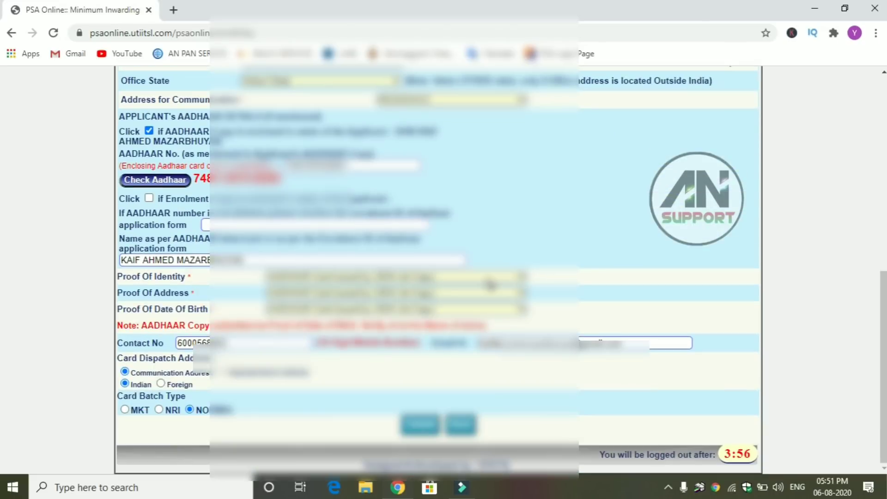
{"action": "scroll", "coordinate": [582, 218], "scroll_direction": "up", "scroll_amount": 10}
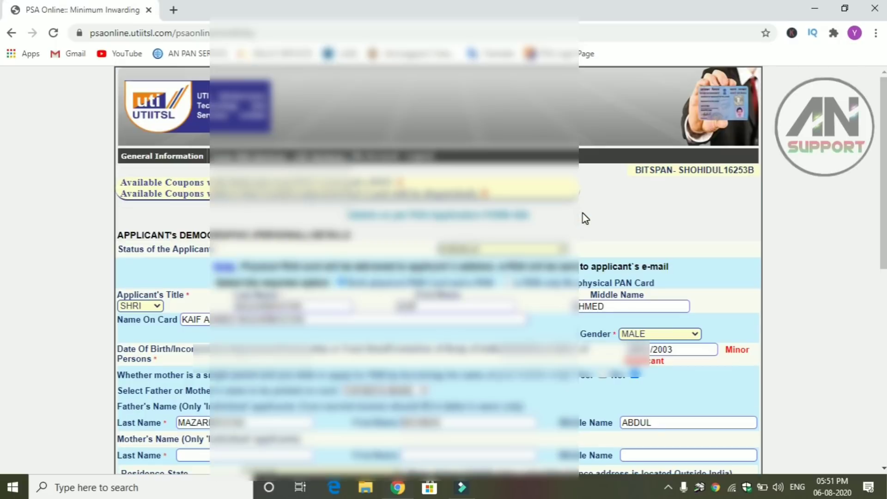
{"action": "scroll", "coordinate": [367, 226], "scroll_direction": "down", "scroll_amount": 1}
{"action": "scroll", "coordinate": [368, 226], "scroll_direction": "down", "scroll_amount": 2}
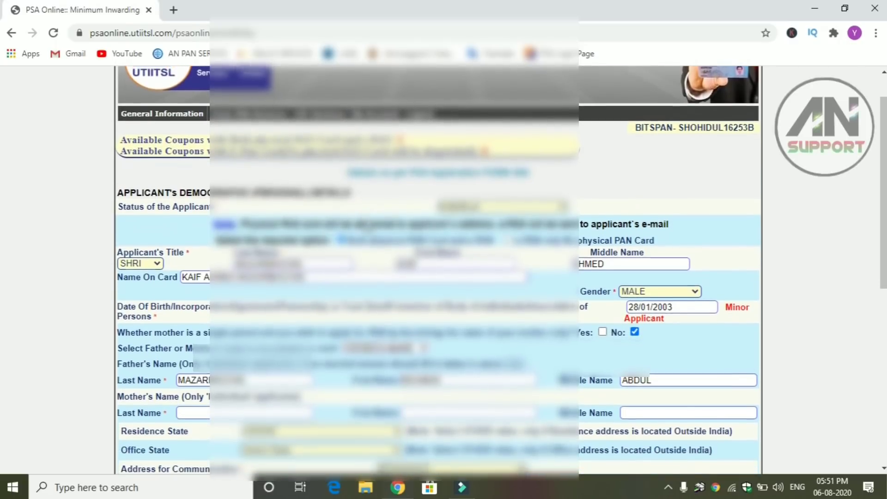
{"action": "scroll", "coordinate": [367, 226], "scroll_direction": "down", "scroll_amount": 2}
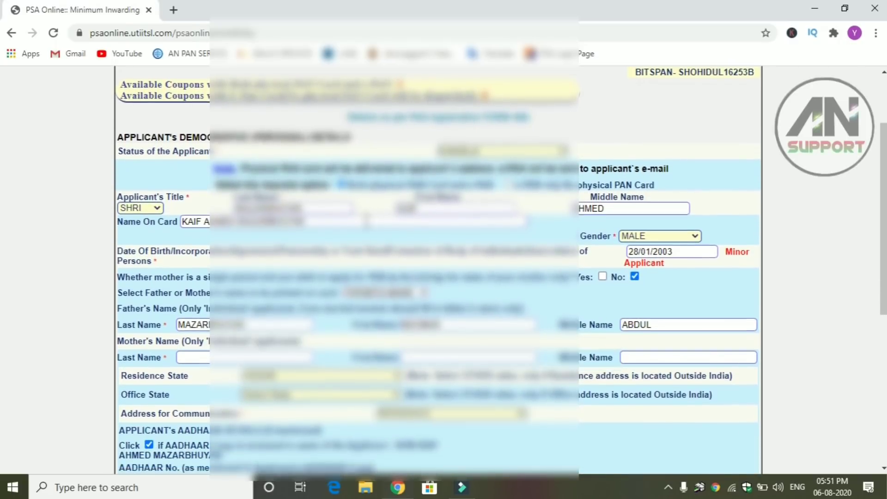
{"action": "scroll", "coordinate": [366, 221], "scroll_direction": "down", "scroll_amount": 1}
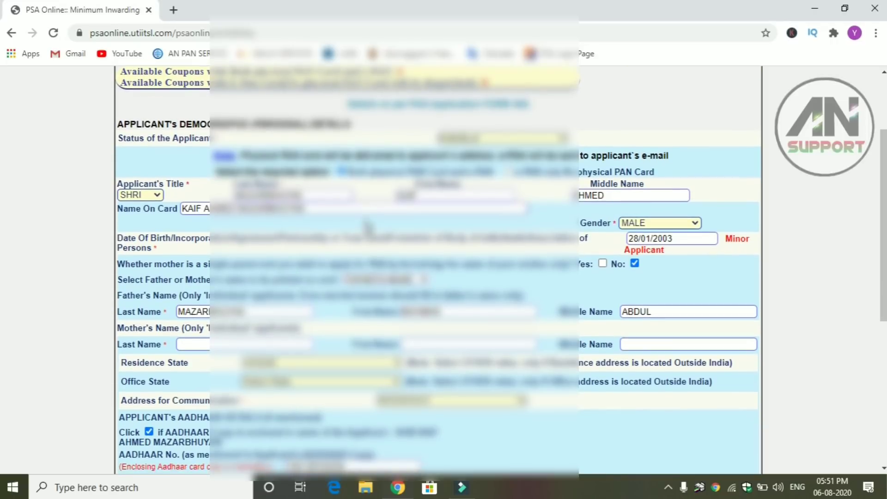
{"action": "scroll", "coordinate": [367, 226], "scroll_direction": "down", "scroll_amount": 4}
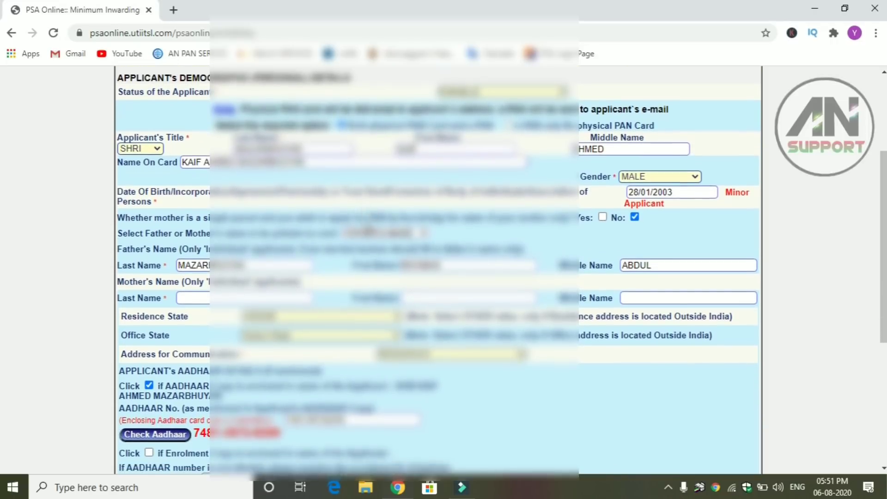
{"action": "scroll", "coordinate": [368, 227], "scroll_direction": "down", "scroll_amount": 5}
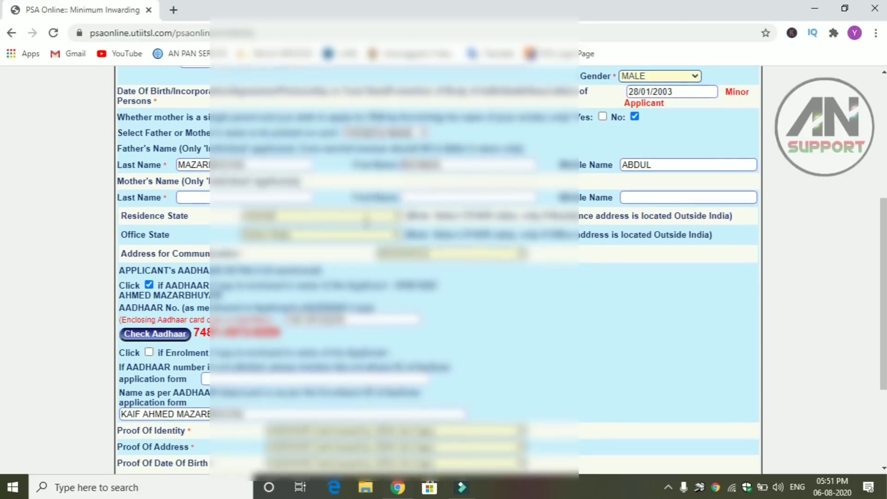
{"action": "scroll", "coordinate": [368, 227], "scroll_direction": "down", "scroll_amount": 5}
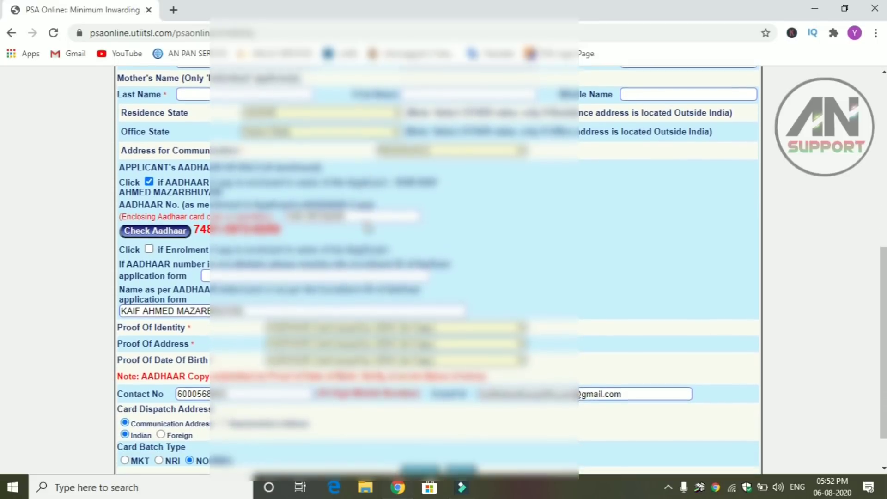
{"action": "scroll", "coordinate": [367, 221], "scroll_direction": "down", "scroll_amount": 1}
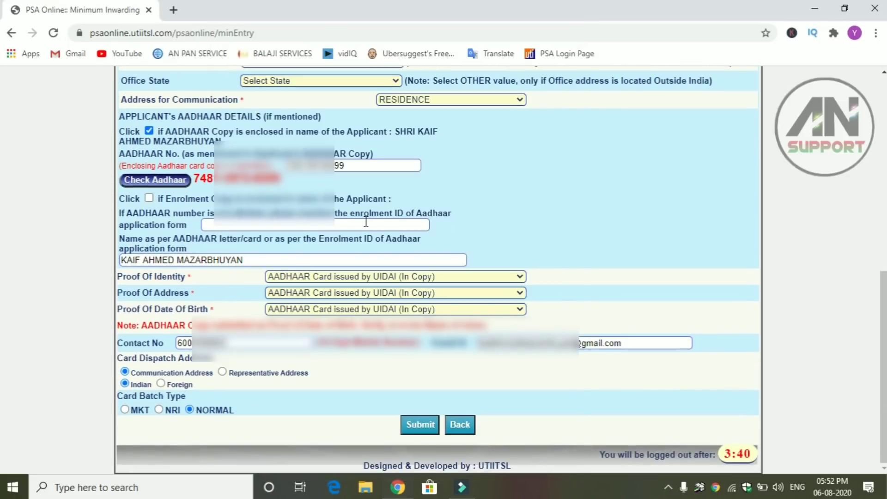
- Submit the Pre Form Entry and look over the PAN Application Acknowledgement Receipt
{"action": "left_click", "coordinate": [423, 423]}
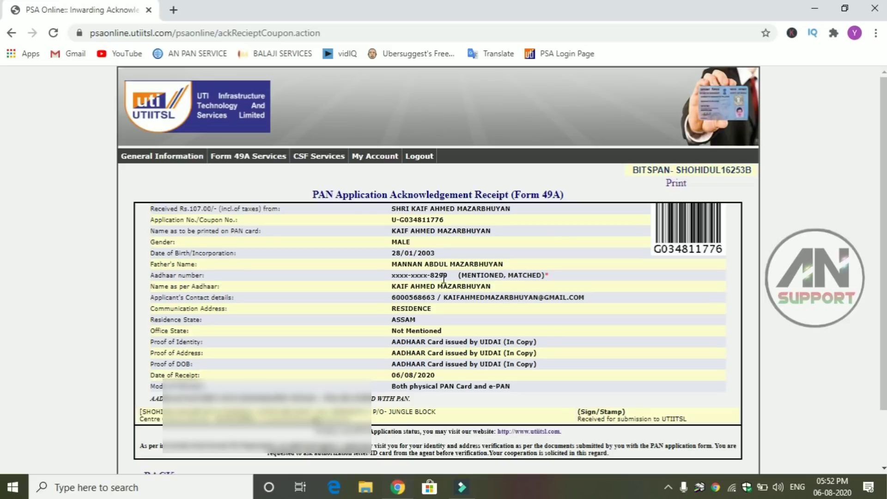
{"action": "scroll", "coordinate": [614, 337], "scroll_direction": "down", "scroll_amount": 2}
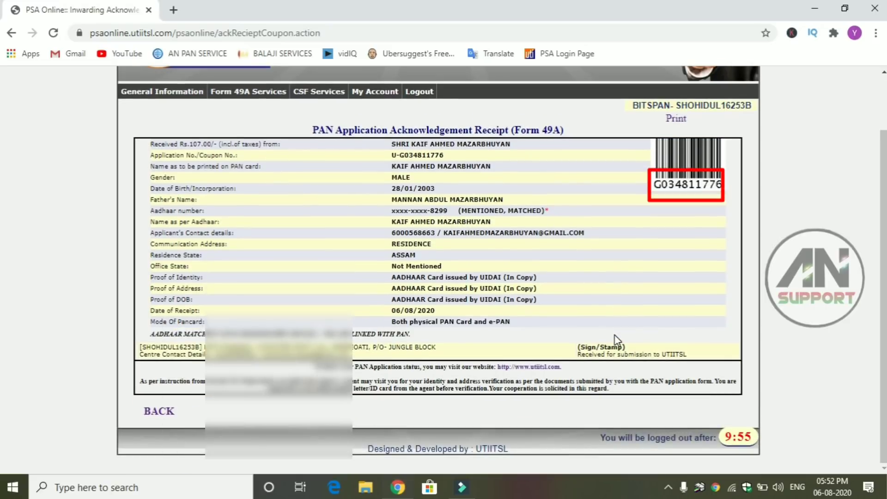
{"action": "scroll", "coordinate": [610, 214], "scroll_direction": "up", "scroll_amount": 2}
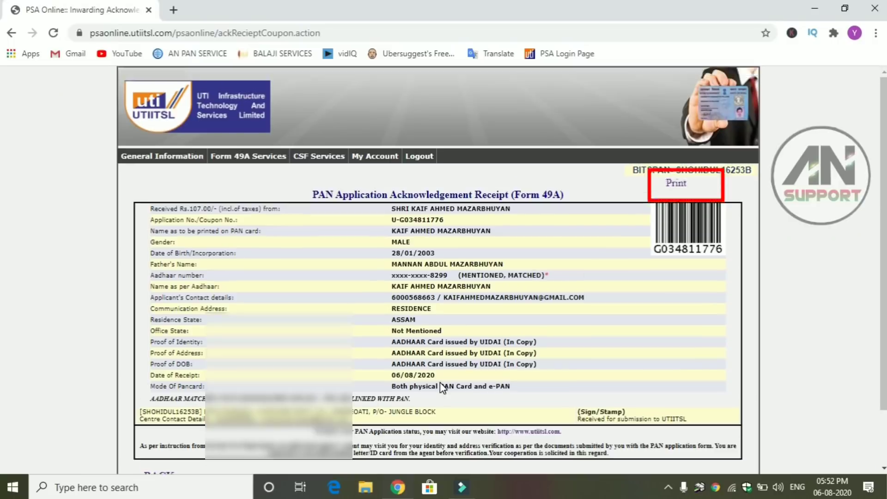
- Print the acknowledgement receipt to a PDF file and save it on the Desktop
{"action": "left_click", "coordinate": [681, 184]}
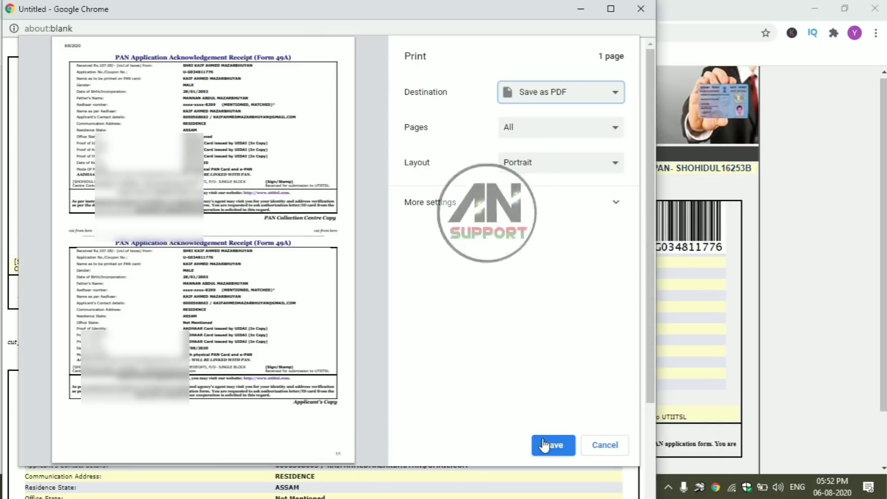
{"action": "left_click", "coordinate": [545, 445]}
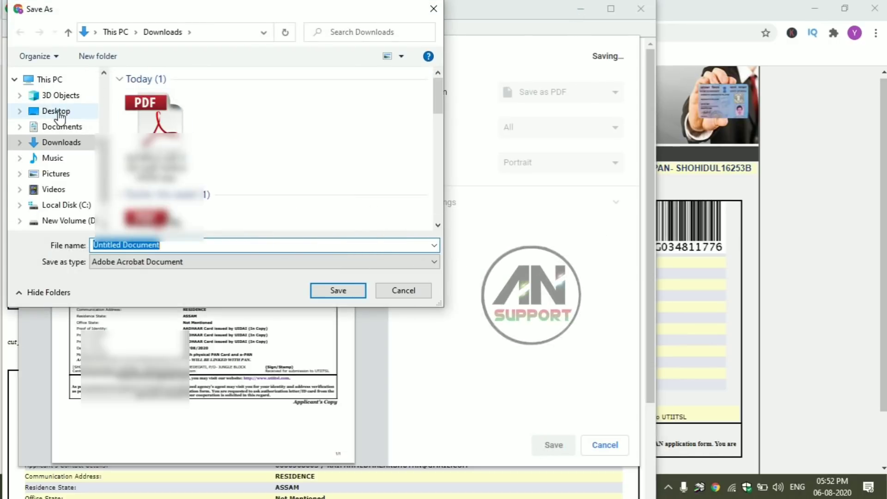
{"action": "left_click", "coordinate": [59, 112]}
{"action": "left_click", "coordinate": [337, 290]}
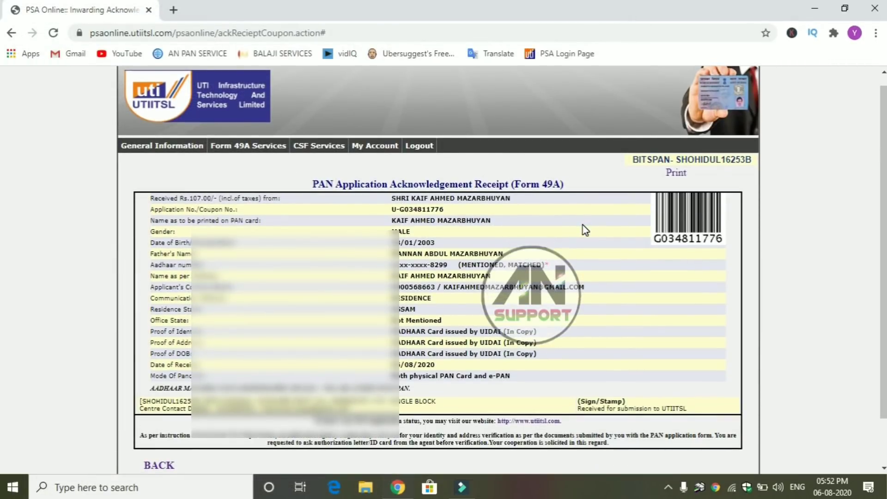
- Return from the receipt to the portal home page and dismiss the Available Coupons notice
{"action": "scroll", "coordinate": [585, 230], "scroll_direction": "down", "scroll_amount": 1}
{"action": "left_click", "coordinate": [162, 412]}
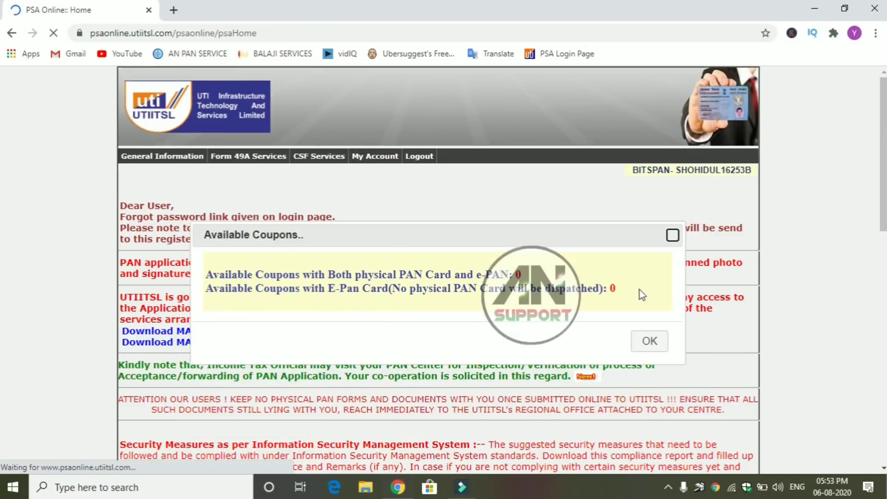
{"action": "left_click", "coordinate": [649, 341]}
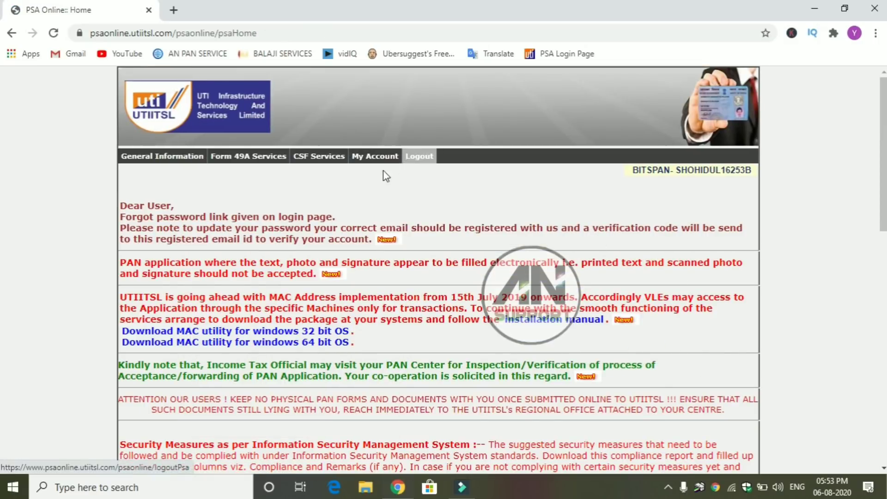
- Open the applicant's coupon from Main Form Entry, acknowledge the AADHAAR alert and maximize the Form 49A window
{"action": "left_click", "coordinate": [242, 159]}
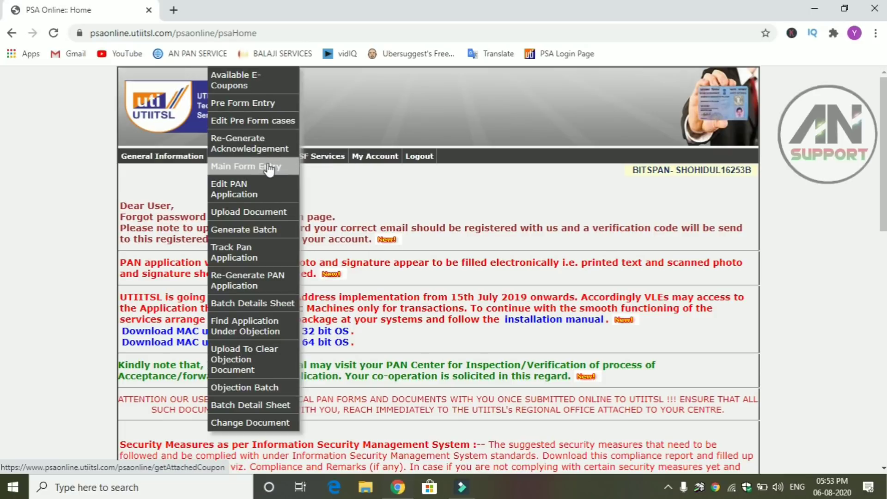
{"action": "left_click", "coordinate": [244, 166]}
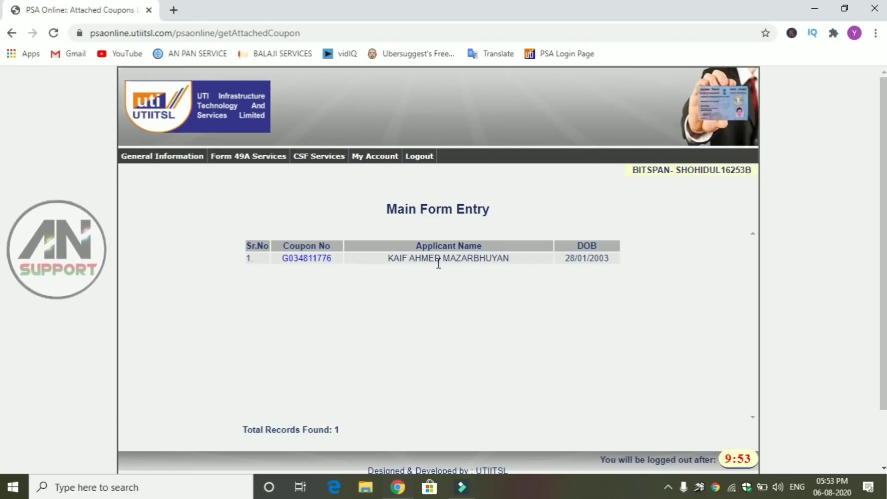
{"action": "left_click", "coordinate": [306, 260]}
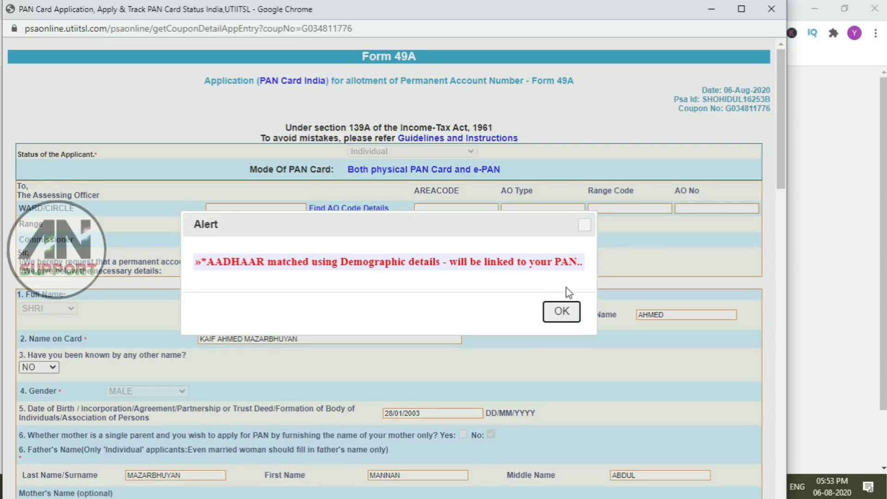
{"action": "left_click", "coordinate": [554, 317]}
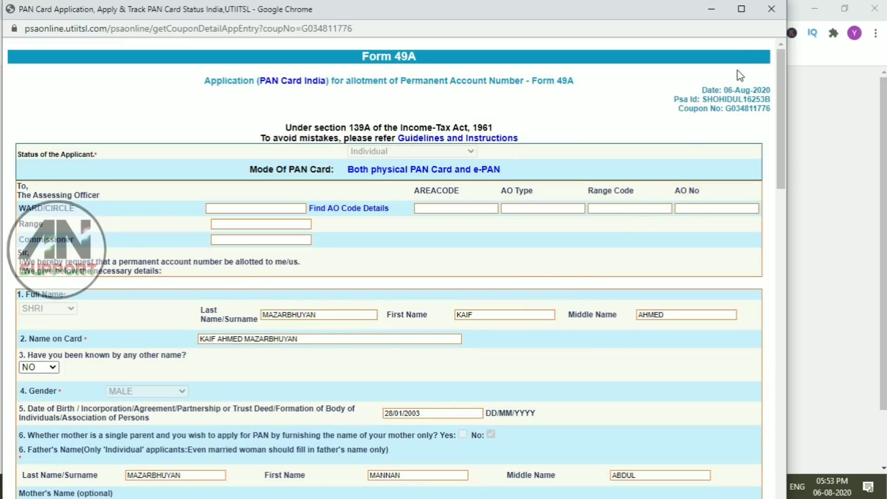
{"action": "left_click", "coordinate": [741, 14]}
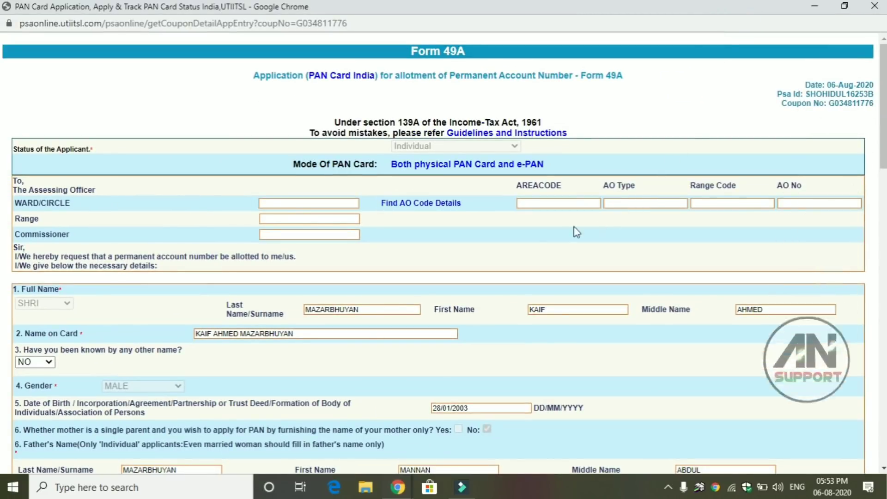
- Enter the applicant's house number as the Flat/Door/Block Number of the residential address in Form 49A
{"action": "scroll", "coordinate": [549, 236], "scroll_direction": "down", "scroll_amount": 1}
{"action": "scroll", "coordinate": [548, 236], "scroll_direction": "down", "scroll_amount": 2}
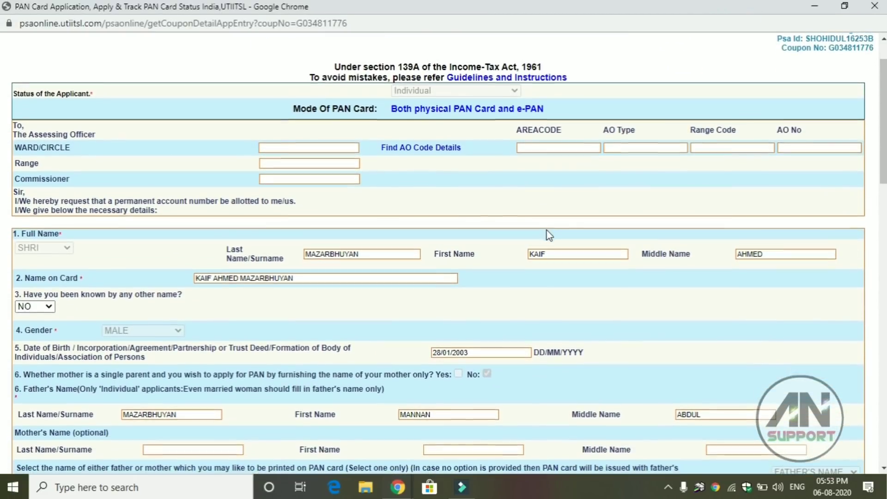
{"action": "scroll", "coordinate": [549, 236], "scroll_direction": "down", "scroll_amount": 1}
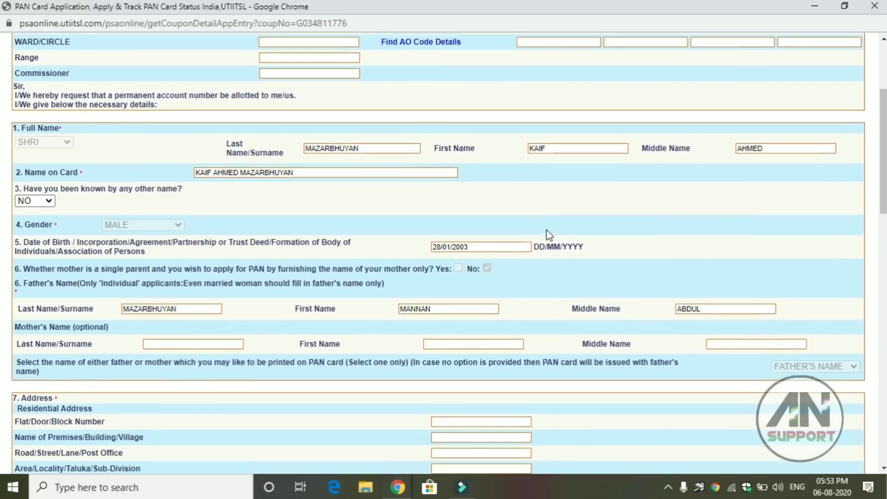
{"action": "scroll", "coordinate": [549, 235], "scroll_direction": "down", "scroll_amount": 1}
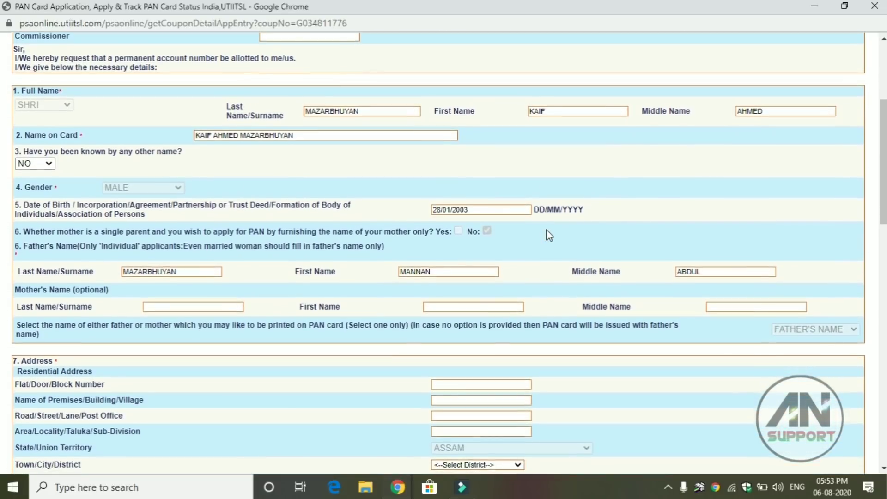
{"action": "scroll", "coordinate": [549, 236], "scroll_direction": "down", "scroll_amount": 2}
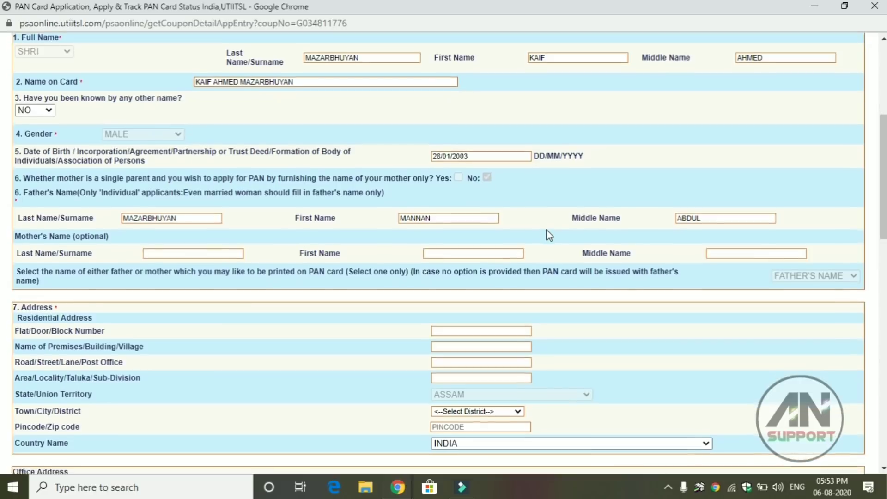
{"action": "scroll", "coordinate": [548, 236], "scroll_direction": "down", "scroll_amount": 1}
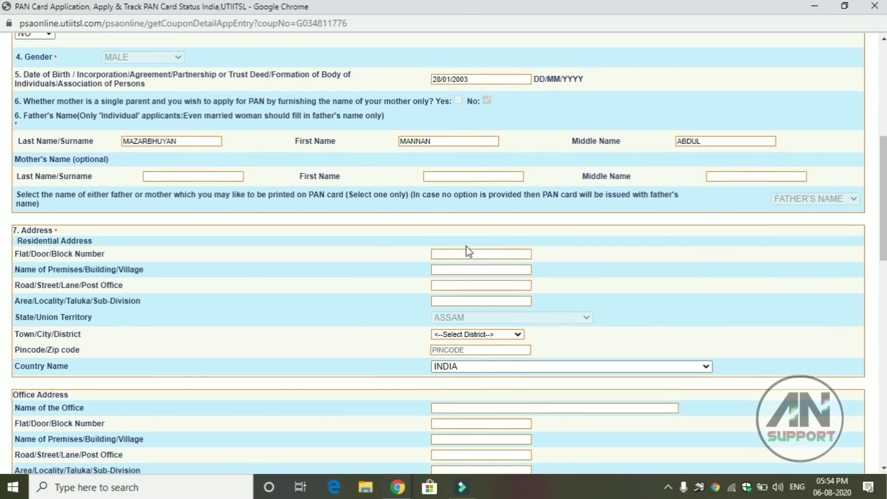
{"action": "left_click", "coordinate": [447, 253]}
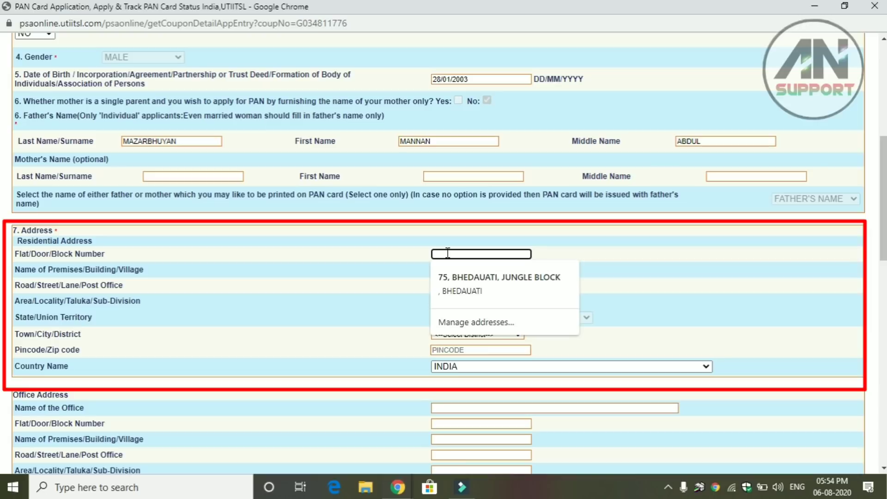
{"action": "type", "text": "224"}
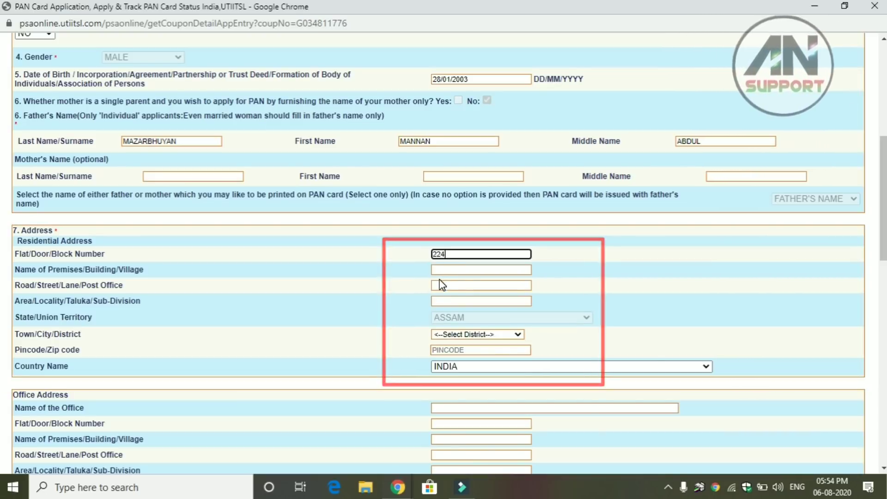
{"action": "key", "text": "BackSpace"}
{"action": "type", "text": "6"}
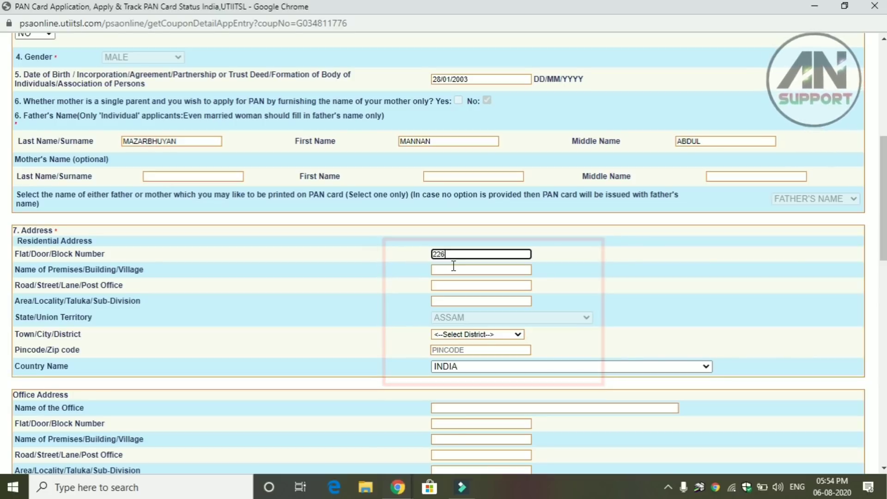
- Enter the applicant's village and post office in the residential address
{"action": "left_click", "coordinate": [453, 266]}
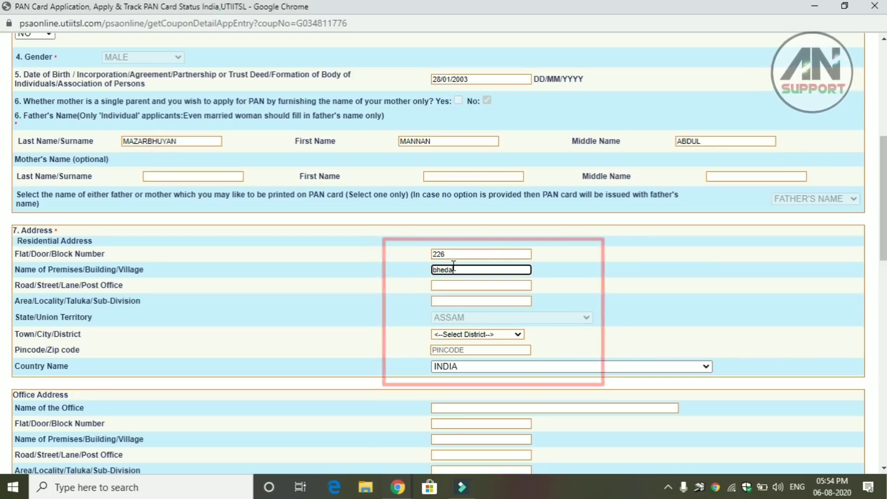
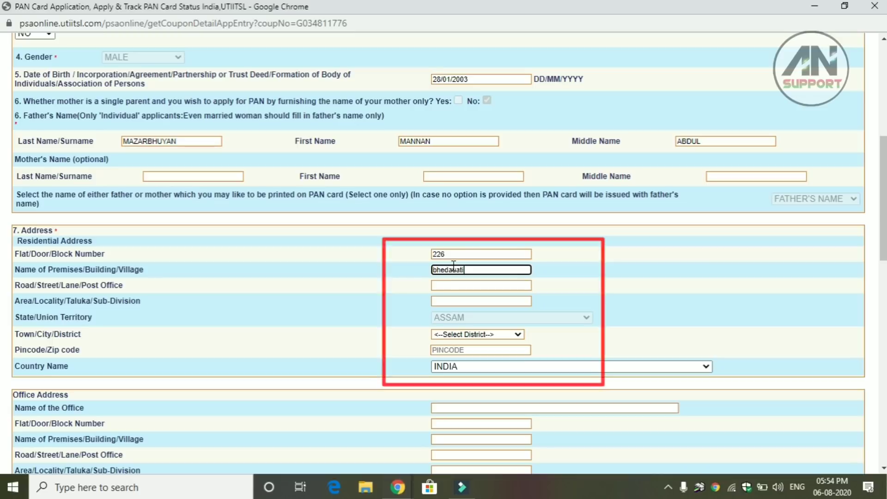
{"action": "left_click", "coordinate": [451, 283]}
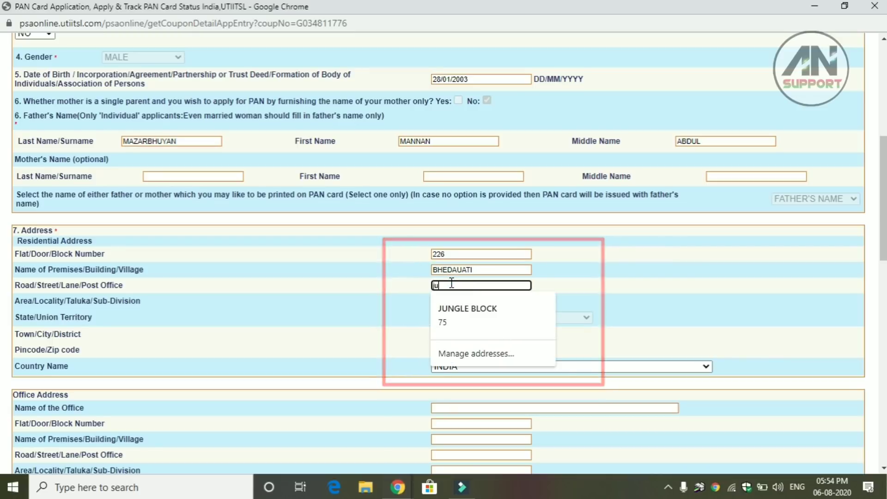
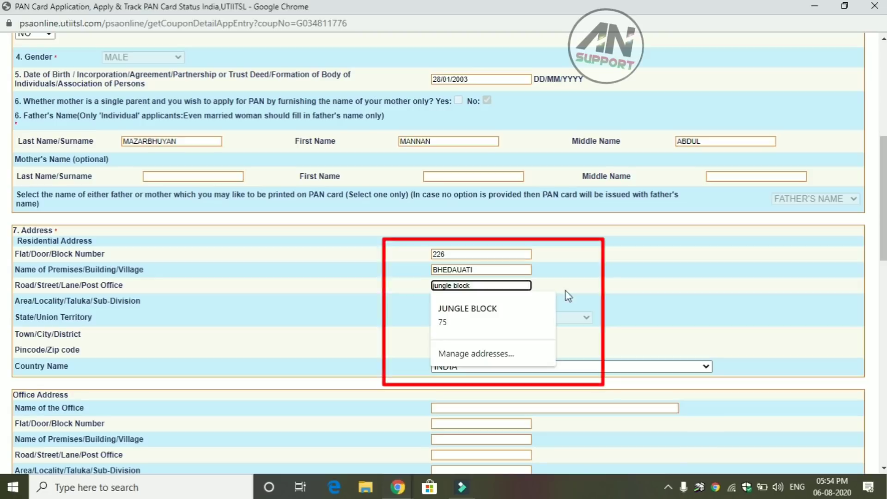
{"action": "left_click", "coordinate": [590, 291]}
- Fill in the Area/Locality/Taluka/Sub-Division of the applicant's residential address
{"action": "left_click", "coordinate": [466, 301]}
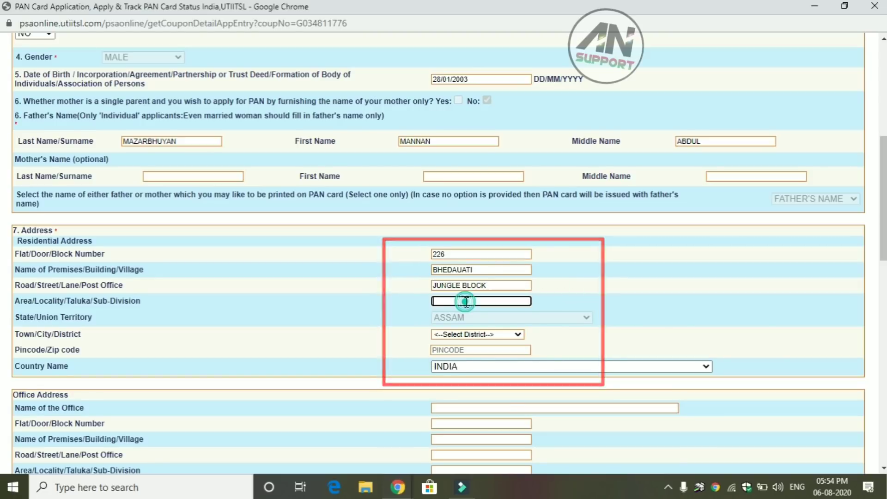
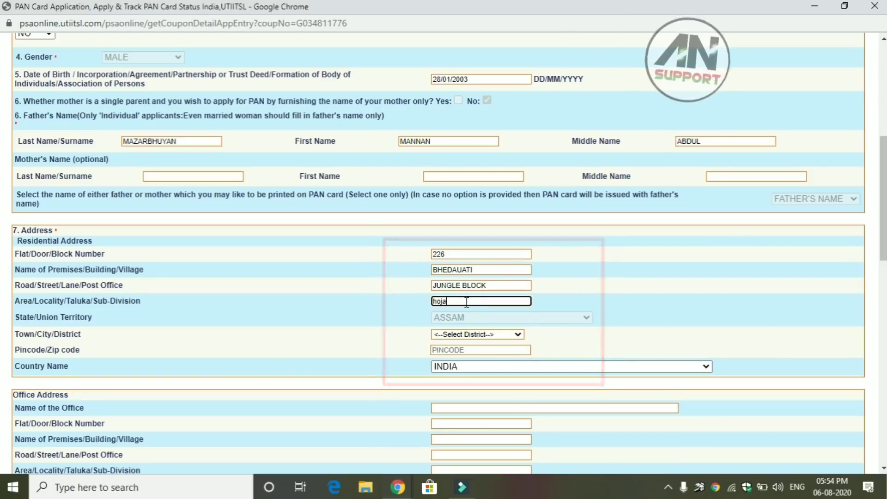
{"action": "left_click", "coordinate": [461, 321]}
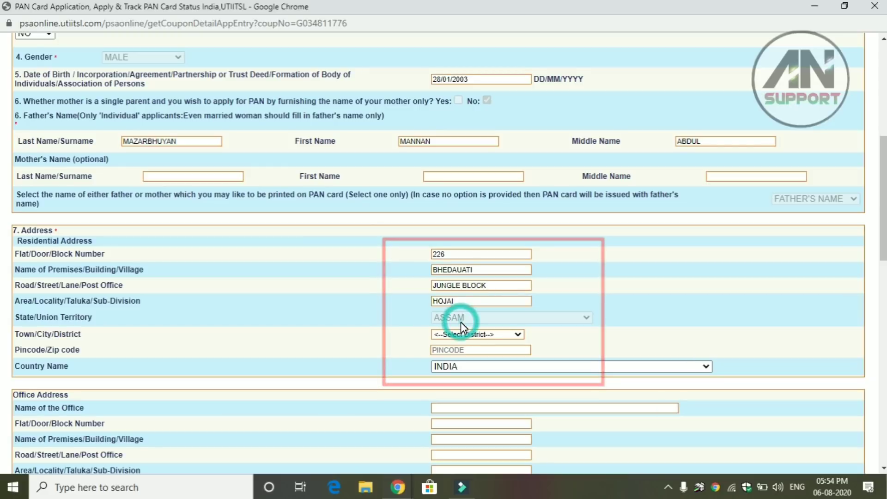
- Select the applicant's district and enter the postal code to complete the residential address
{"action": "left_click", "coordinate": [494, 336]}
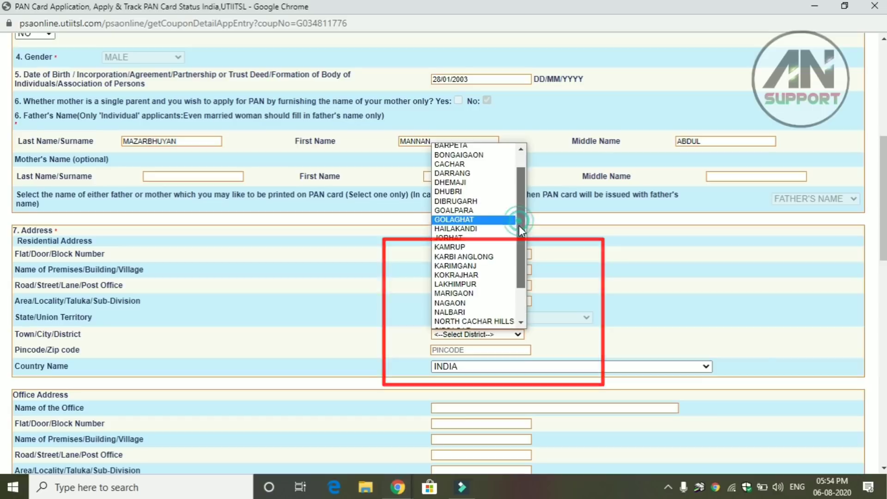
{"action": "left_click_drag", "start_coordinate": [519, 226], "coordinate": [527, 262]}
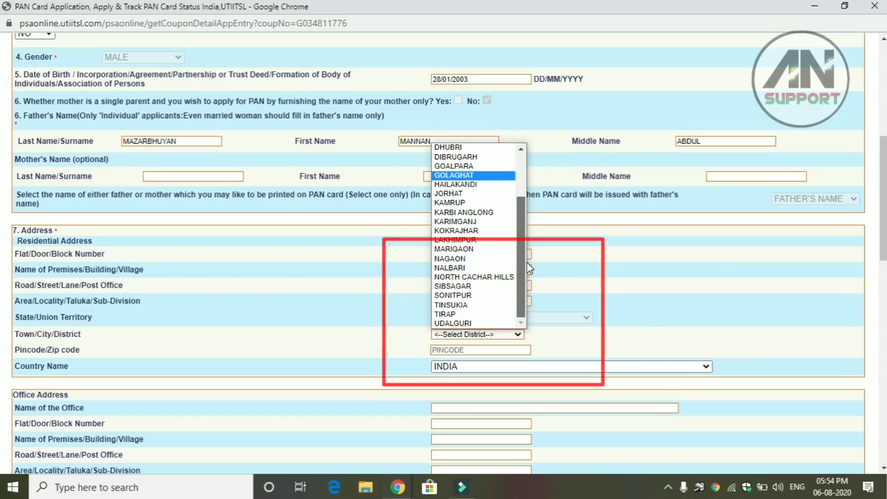
{"action": "left_click", "coordinate": [445, 258]}
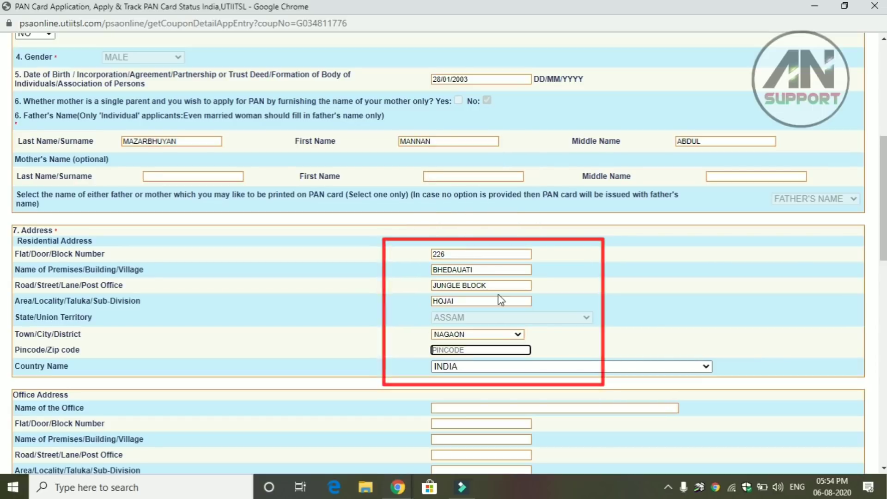
{"action": "left_click", "coordinate": [476, 350]}
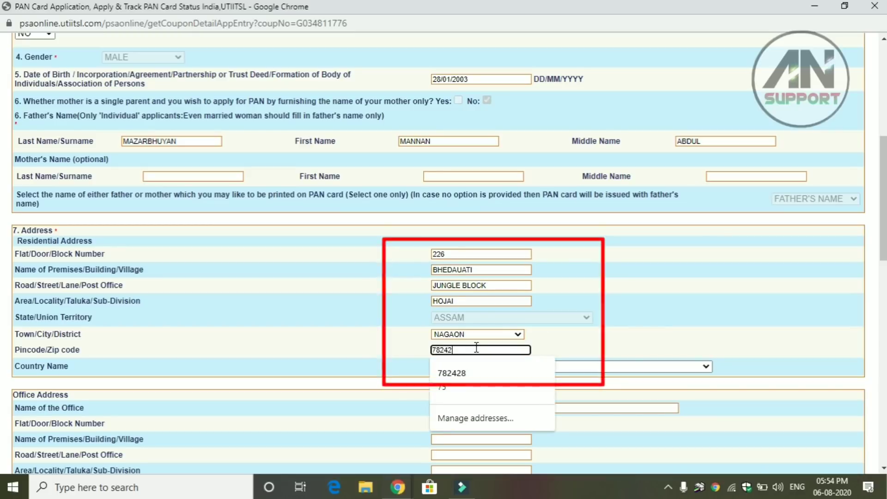
{"action": "left_click", "coordinate": [605, 352]}
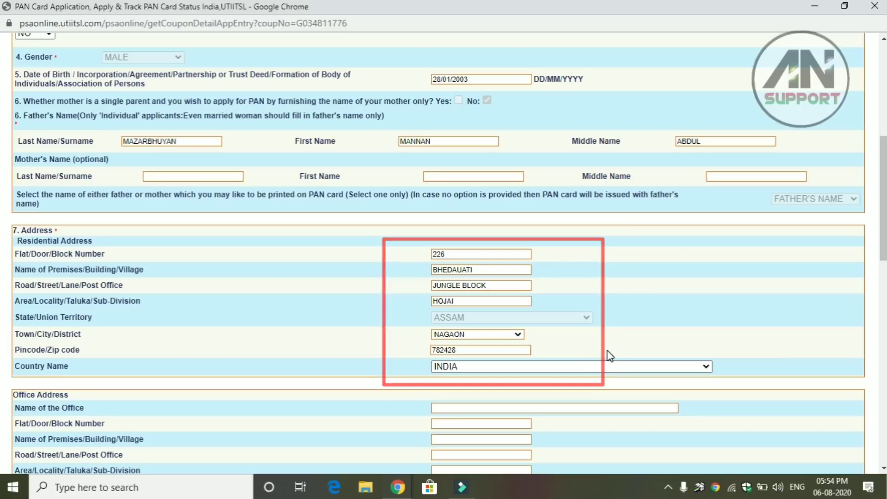
- Mark No Income under Source Of Income and acknowledge the alert about the other income sources
{"action": "scroll", "coordinate": [608, 354], "scroll_direction": "down", "scroll_amount": 1}
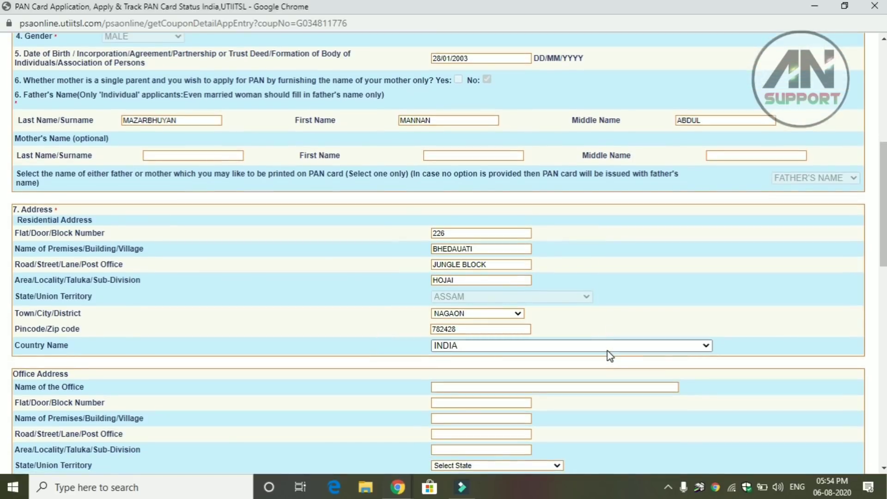
{"action": "scroll", "coordinate": [608, 351], "scroll_direction": "down", "scroll_amount": 2}
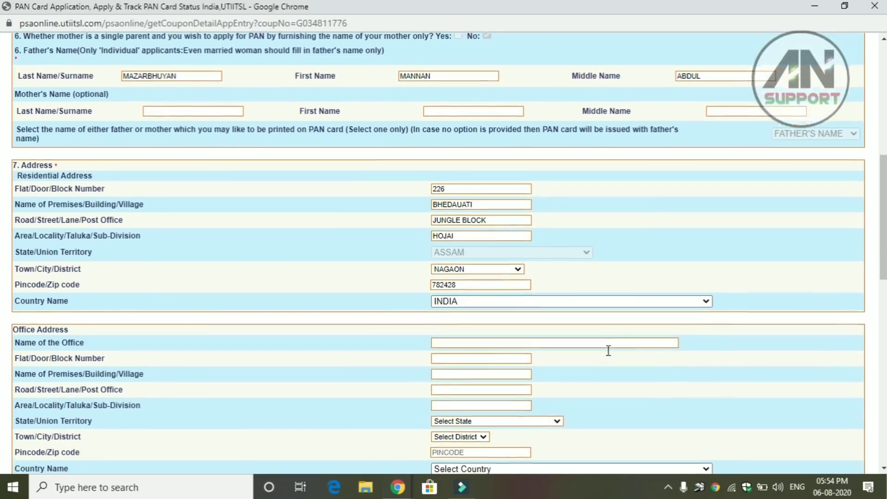
{"action": "scroll", "coordinate": [608, 351], "scroll_direction": "down", "scroll_amount": 5}
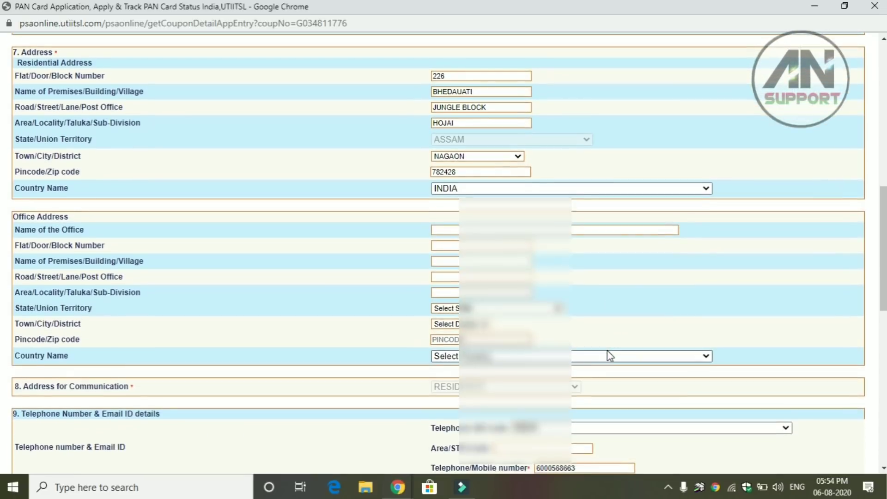
{"action": "scroll", "coordinate": [608, 351], "scroll_direction": "down", "scroll_amount": 4}
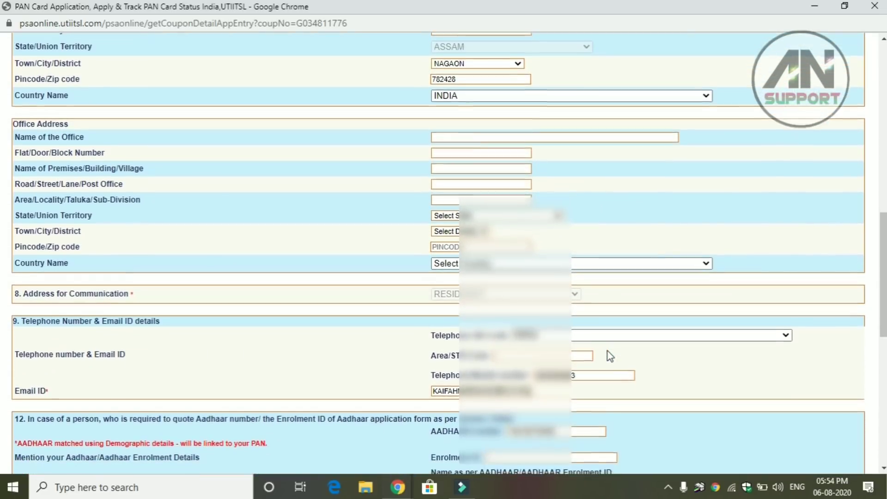
{"action": "scroll", "coordinate": [607, 351], "scroll_direction": "down", "scroll_amount": 4}
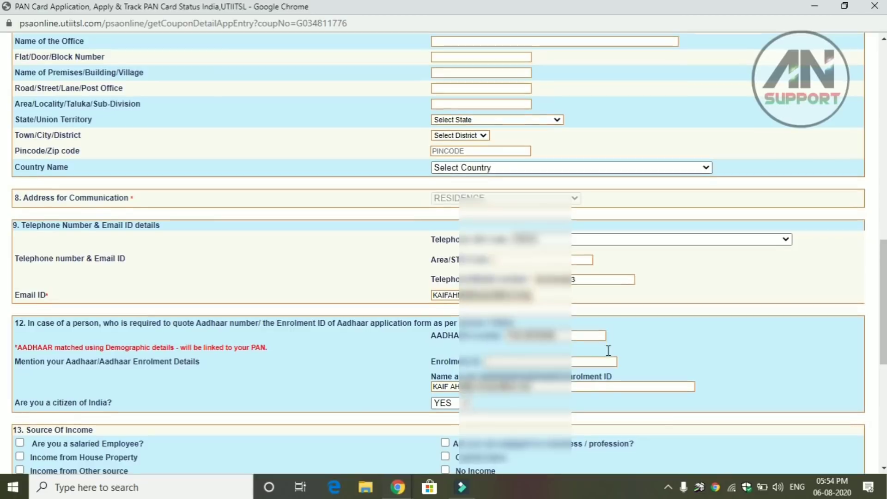
{"action": "scroll", "coordinate": [608, 351], "scroll_direction": "down", "scroll_amount": 2}
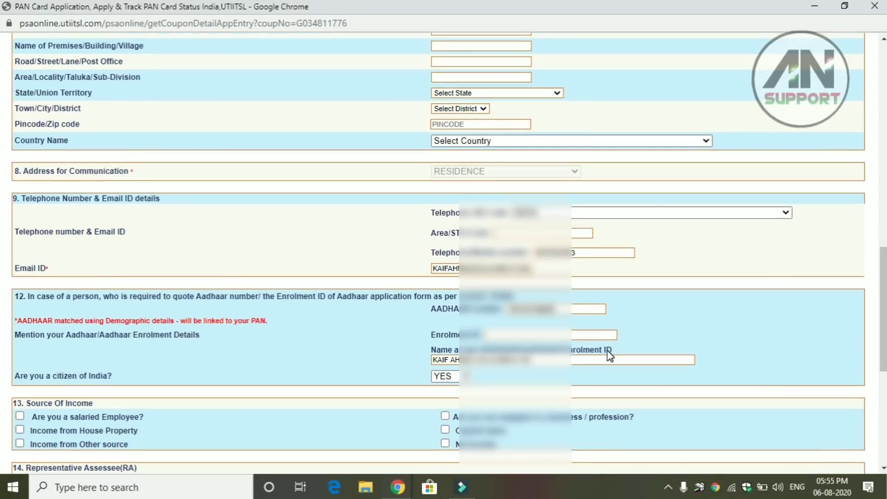
{"action": "scroll", "coordinate": [608, 351], "scroll_direction": "down", "scroll_amount": 1}
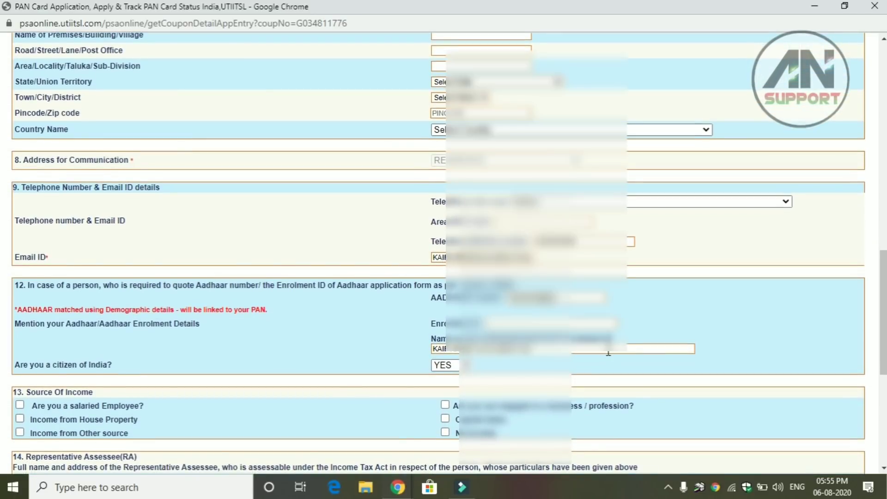
{"action": "scroll", "coordinate": [608, 353], "scroll_direction": "down", "scroll_amount": 2}
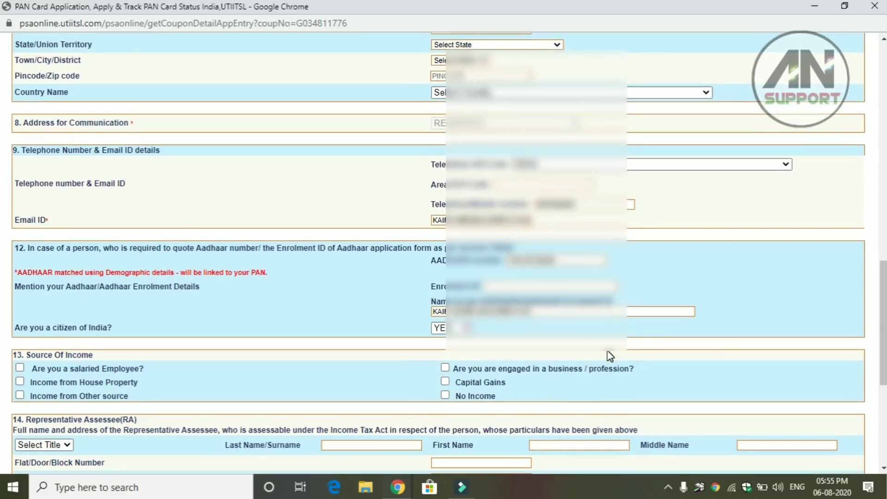
{"action": "scroll", "coordinate": [608, 352], "scroll_direction": "down", "scroll_amount": 5}
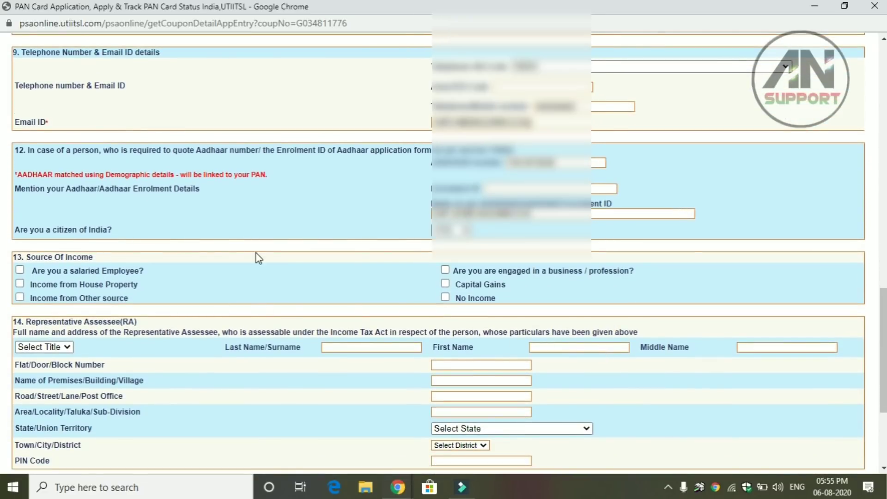
{"action": "left_click", "coordinate": [442, 297]}
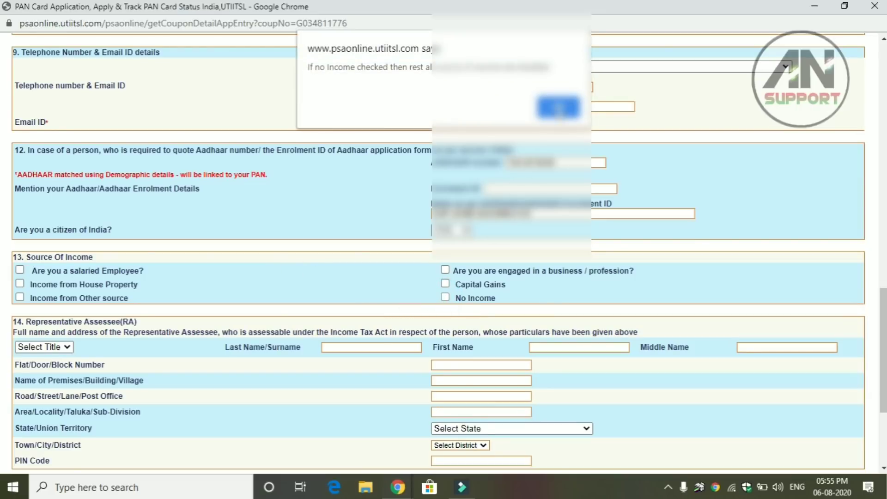
{"action": "left_click", "coordinate": [558, 107]}
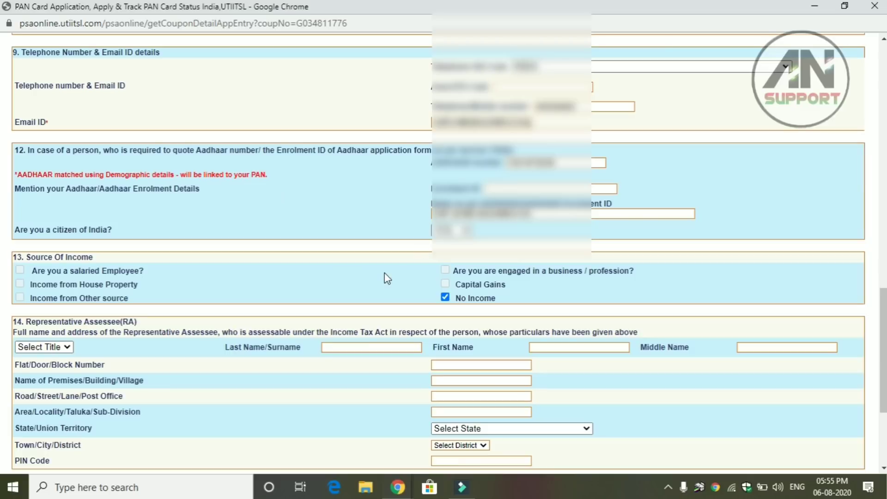
- Set the Representative Assessee's title to SHRI and enter the representative's last name
{"action": "scroll", "coordinate": [384, 274], "scroll_direction": "down", "scroll_amount": 2}
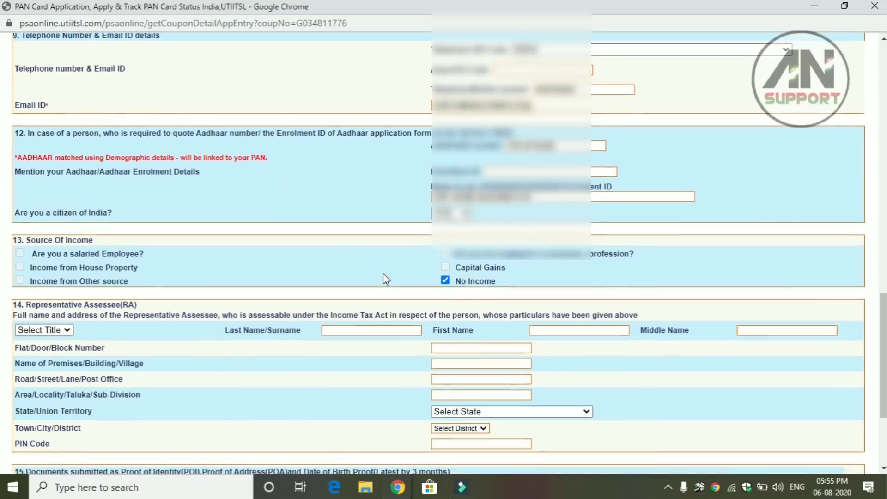
{"action": "scroll", "coordinate": [383, 273], "scroll_direction": "down", "scroll_amount": 1}
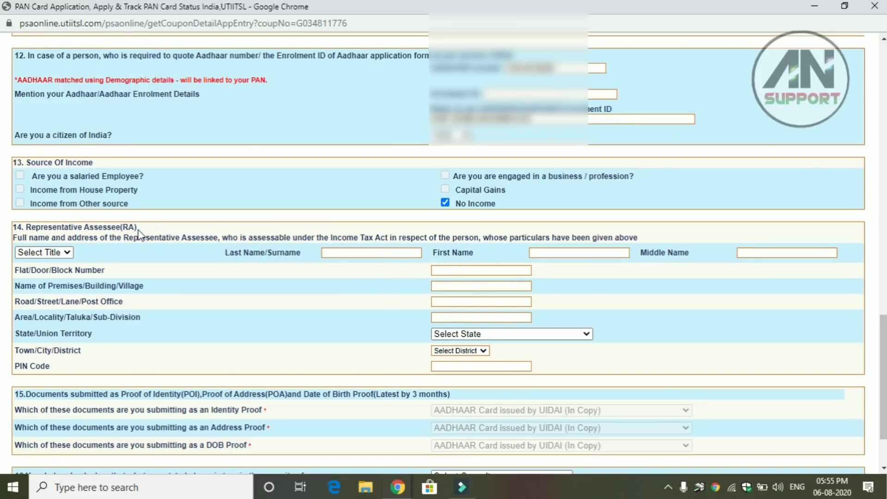
{"action": "left_click", "coordinate": [67, 253]}
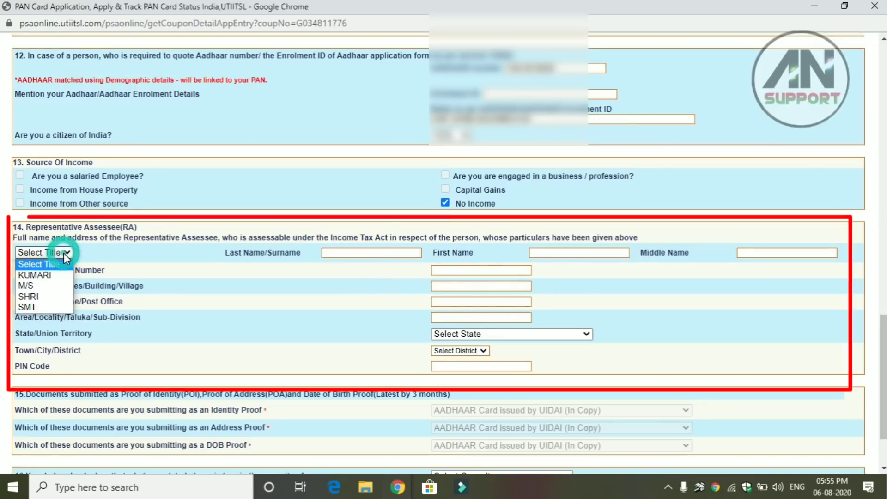
{"action": "left_click", "coordinate": [31, 295]}
{"action": "left_click", "coordinate": [246, 280]}
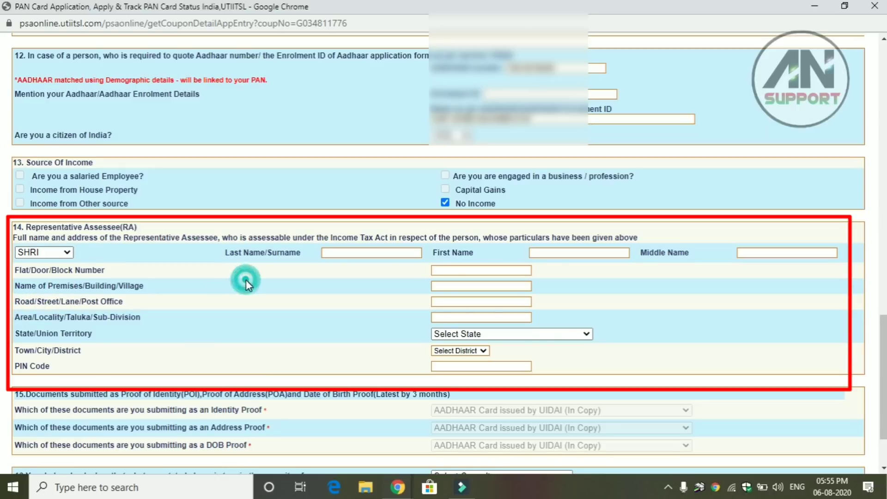
{"action": "left_click", "coordinate": [360, 249]}
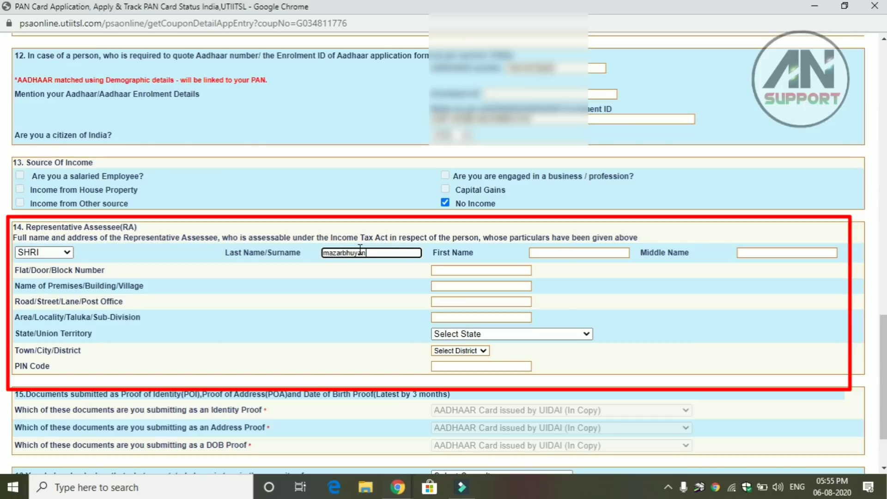
{"action": "left_click", "coordinate": [369, 273]}
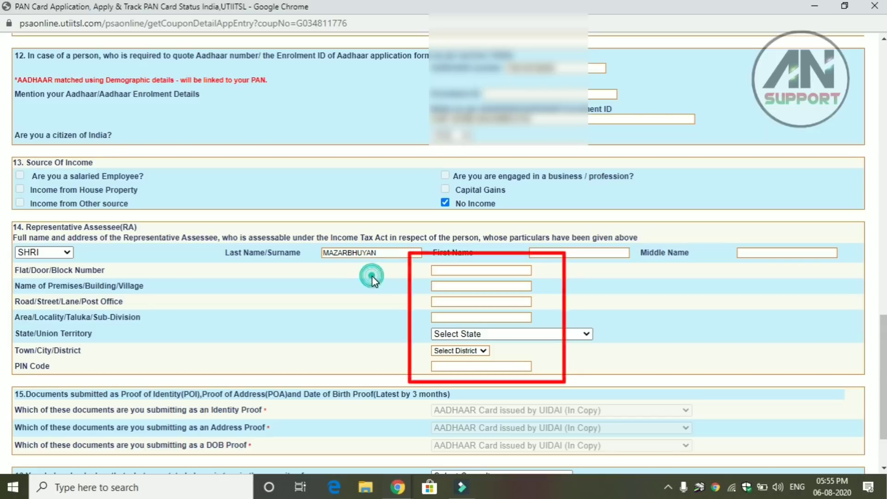
- Enter the Representative Assessee's first name and middle name
{"action": "left_click", "coordinate": [568, 253]}
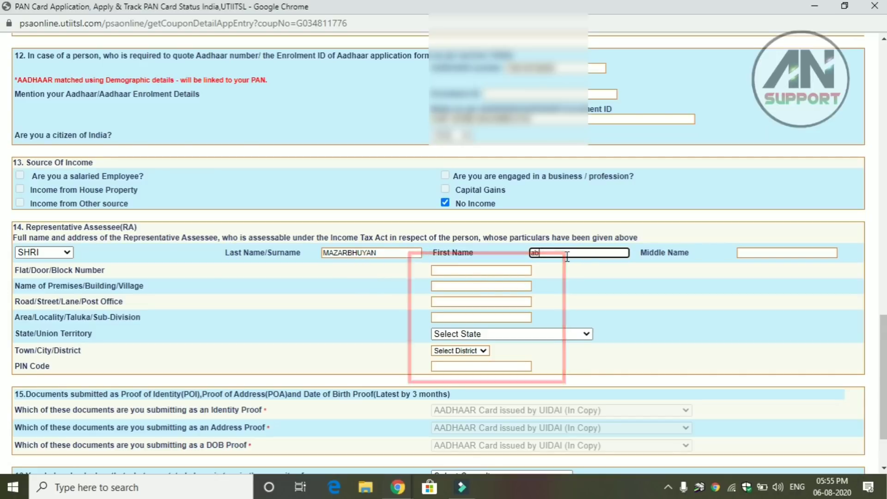
{"action": "left_click", "coordinate": [603, 276]}
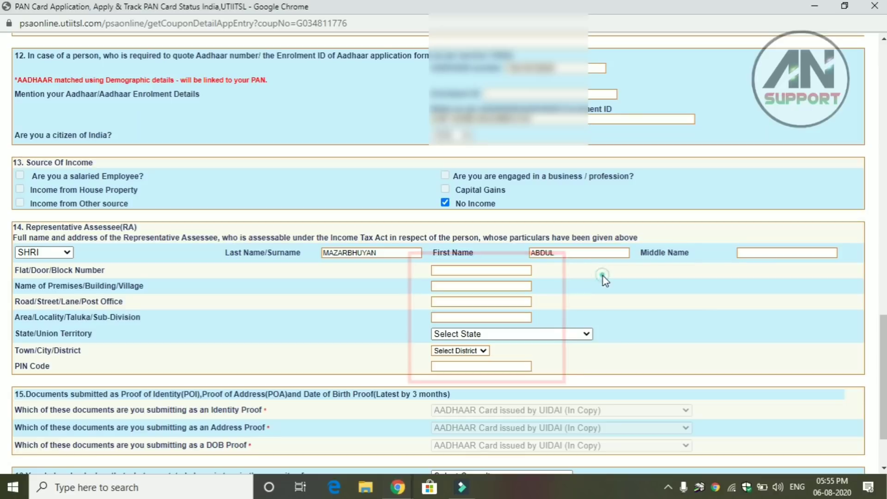
{"action": "left_click", "coordinate": [757, 253]}
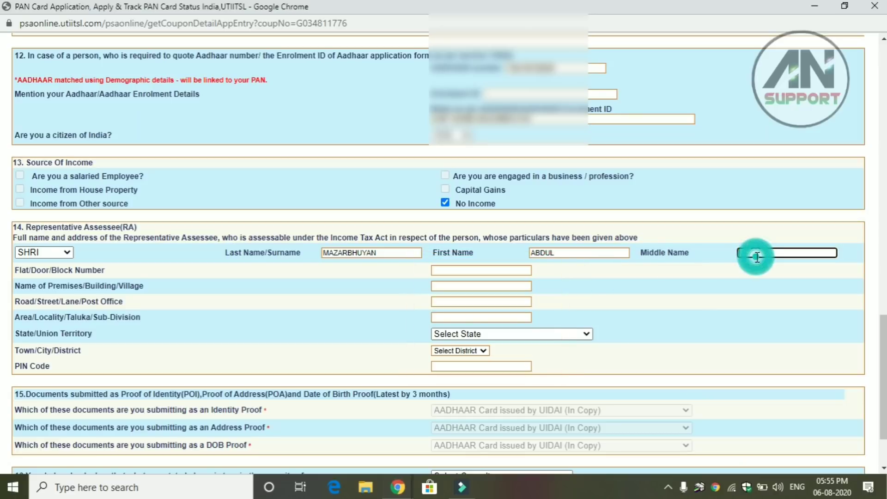
{"action": "left_click", "coordinate": [703, 289]}
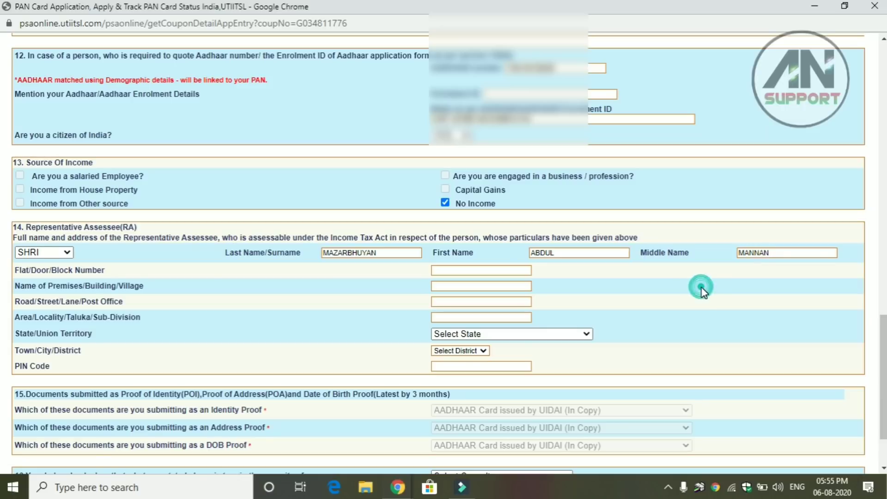
- Enter the Representative Assessee's flat or door number and the name of the premises or village
{"action": "left_click", "coordinate": [469, 269]}
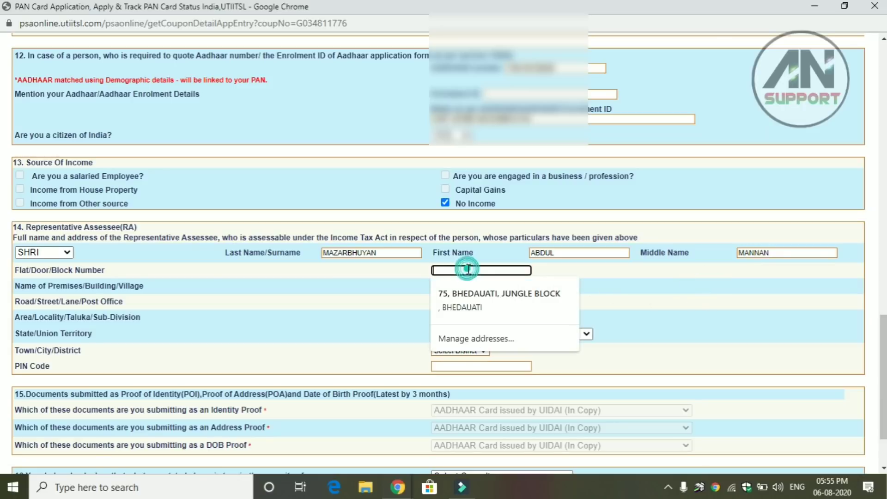
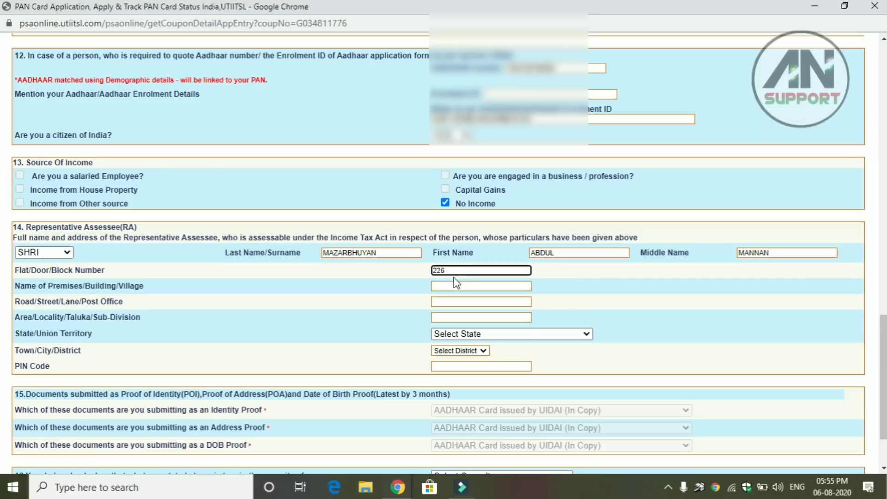
{"action": "left_click", "coordinate": [447, 285]}
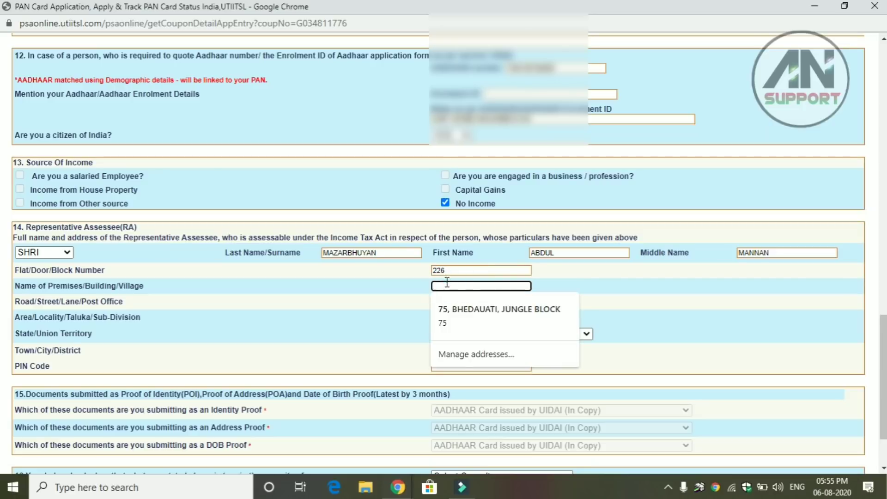
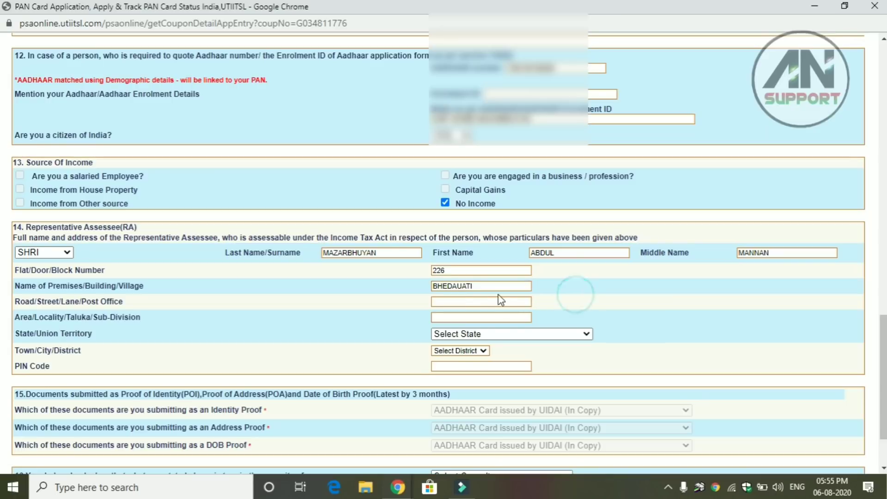
- Fill in the Representative Assessee's road or post office and the area or sub-division
{"action": "left_click", "coordinate": [461, 301]}
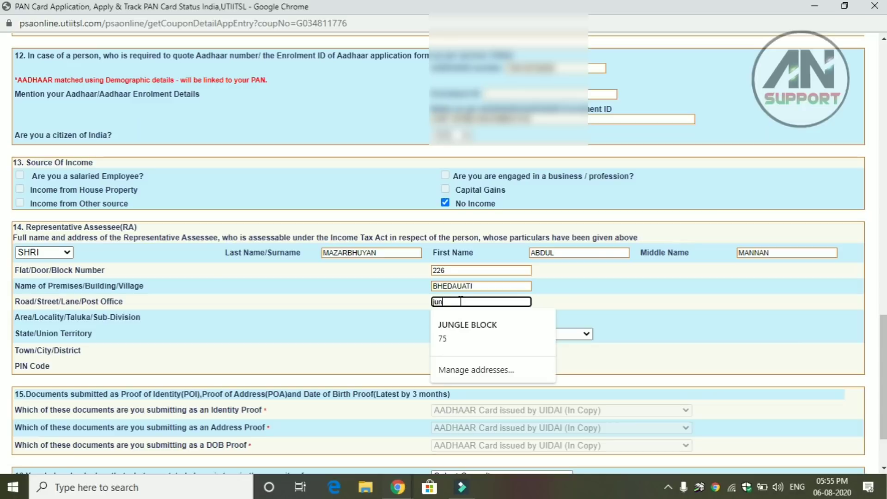
{"action": "type", "text": "jungal"}
{"action": "key", "text": "BackSpace"}
{"action": "key", "text": "BackSpace"}
{"action": "left_click", "coordinate": [597, 298]}
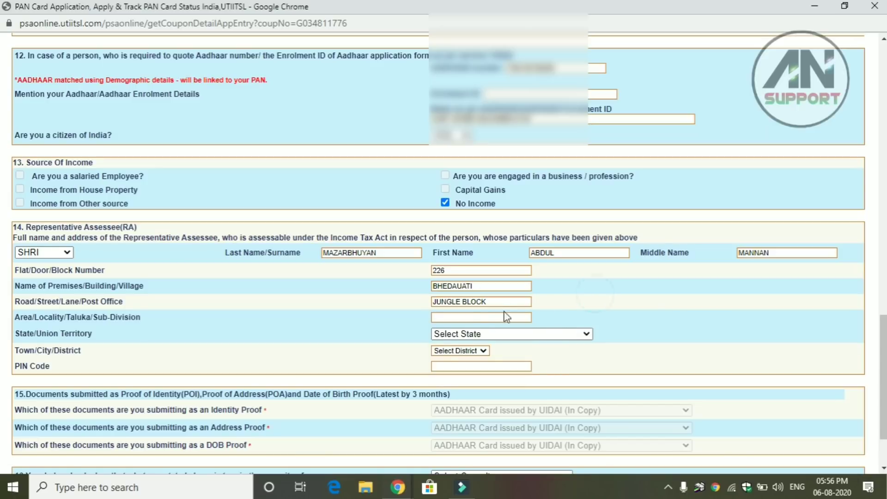
{"action": "left_click", "coordinate": [471, 318]}
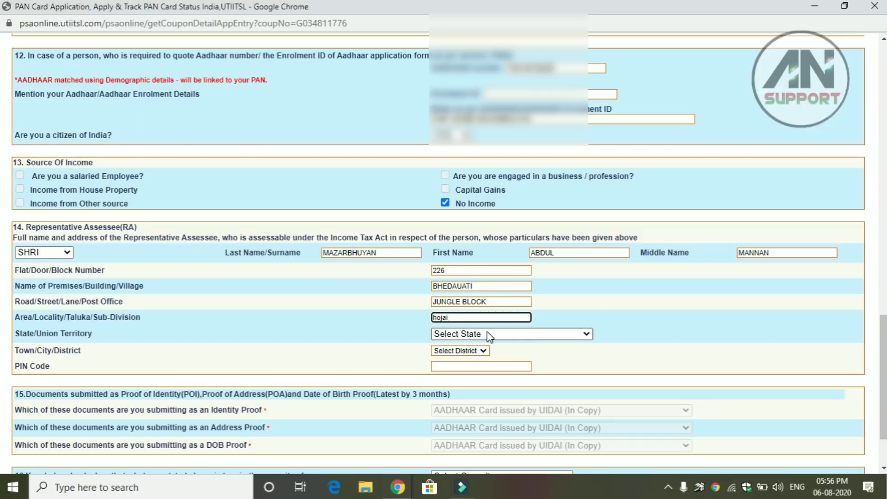
- Select the Representative Assessee's state and district, and enter the postal code to complete the address
{"action": "left_click", "coordinate": [488, 334]}
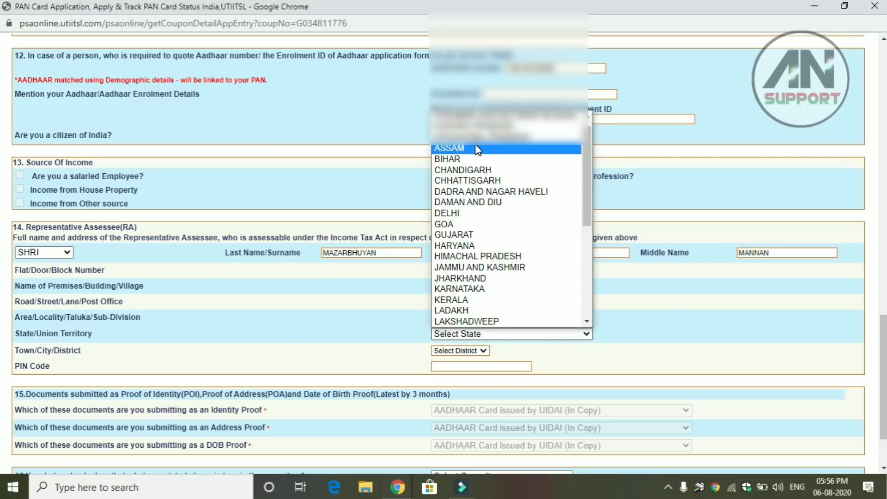
{"action": "left_click", "coordinate": [476, 147]}
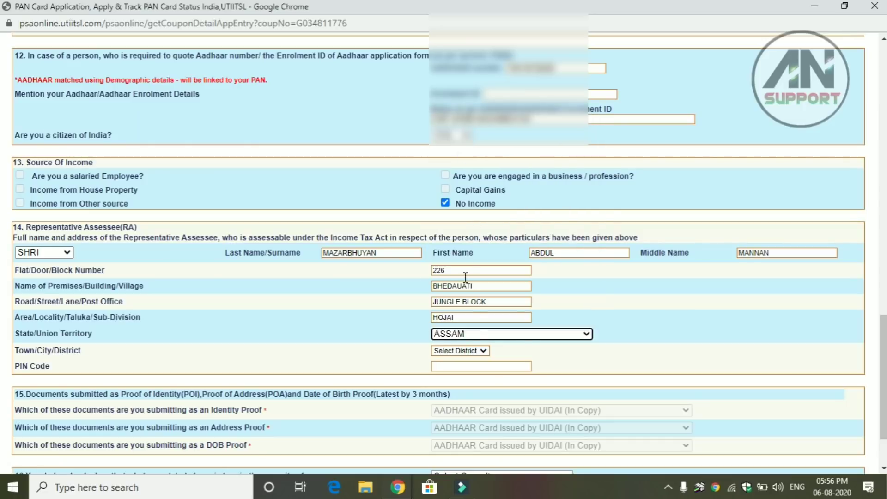
{"action": "left_click", "coordinate": [476, 352]}
{"action": "scroll", "coordinate": [471, 332], "scroll_direction": "down", "scroll_amount": 1}
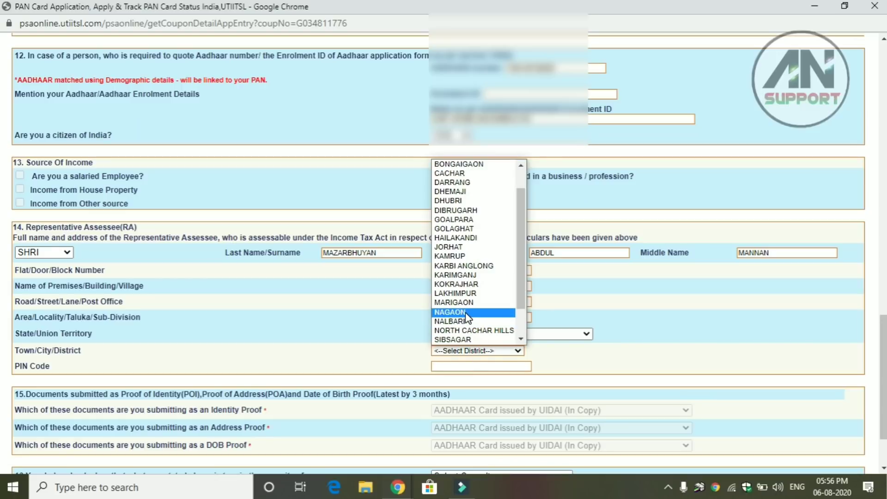
{"action": "left_click", "coordinate": [465, 312]}
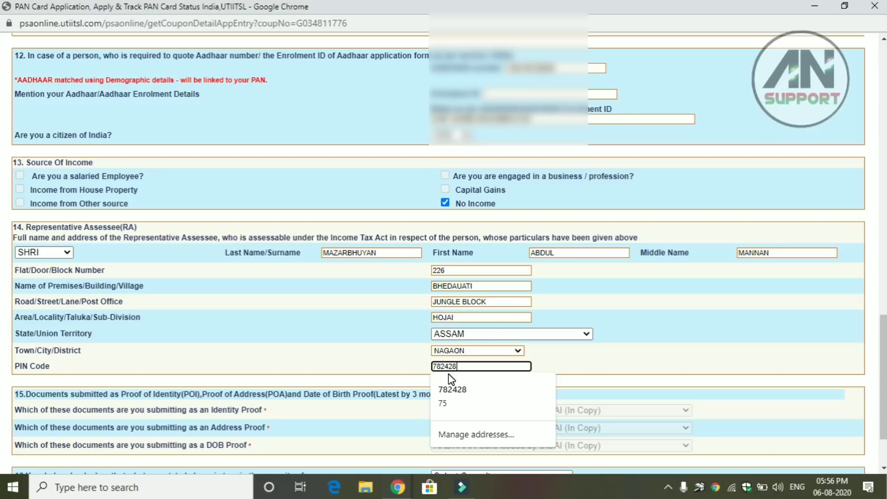
{"action": "left_click", "coordinate": [603, 361]}
- Set the declaration capacity to HIMSELF/HERSELF and fill in the verifier's name and the verification place
{"action": "scroll", "coordinate": [603, 361], "scroll_direction": "down", "scroll_amount": 1}
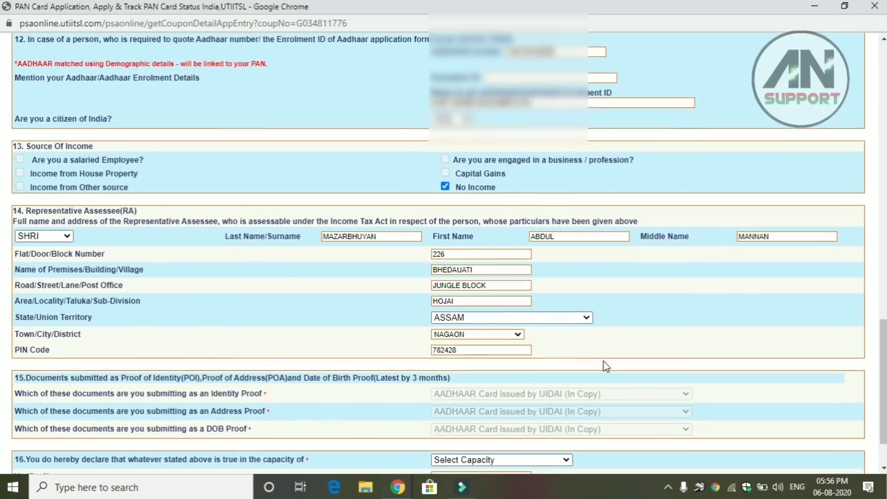
{"action": "scroll", "coordinate": [605, 366], "scroll_direction": "down", "scroll_amount": 2}
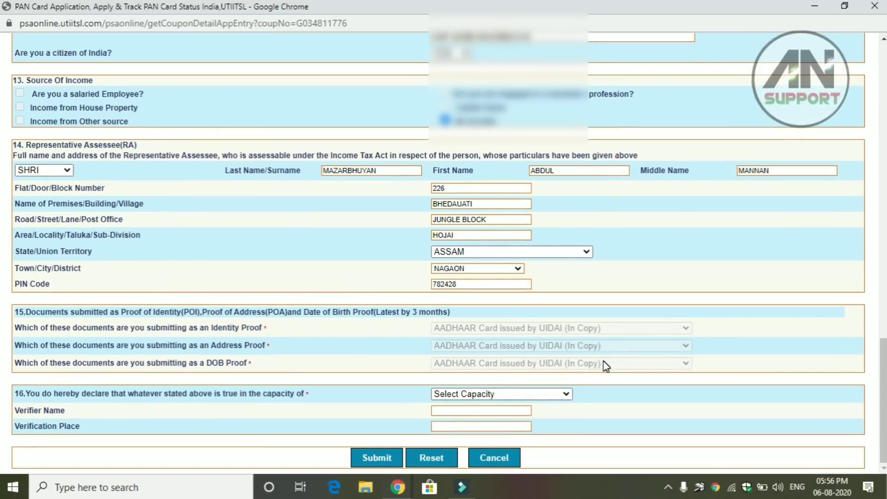
{"action": "left_click", "coordinate": [522, 393]}
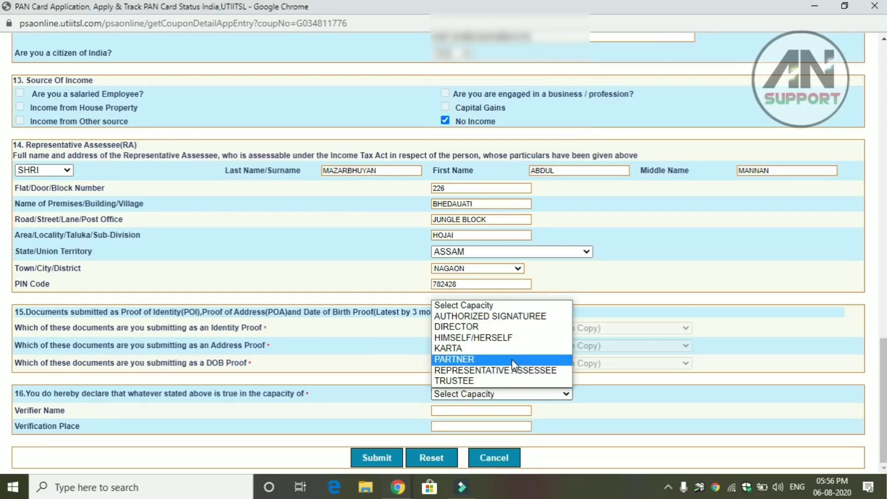
{"action": "left_click", "coordinate": [497, 337]}
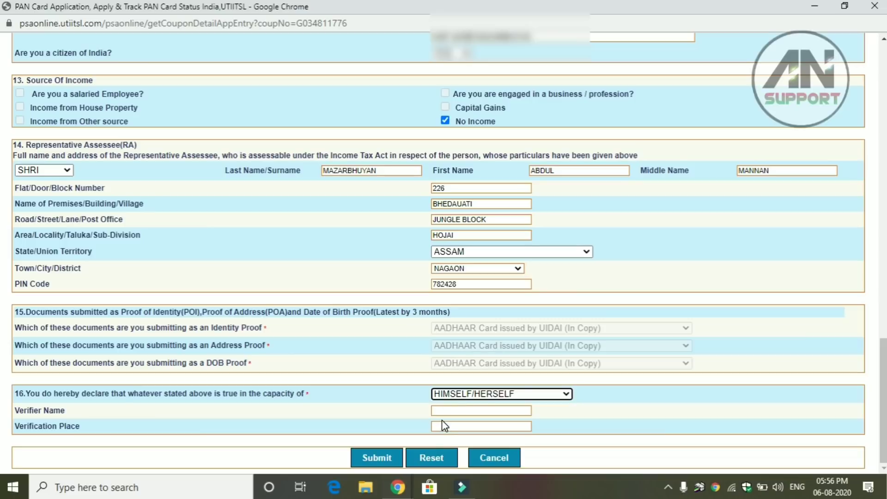
{"action": "left_click", "coordinate": [461, 410]}
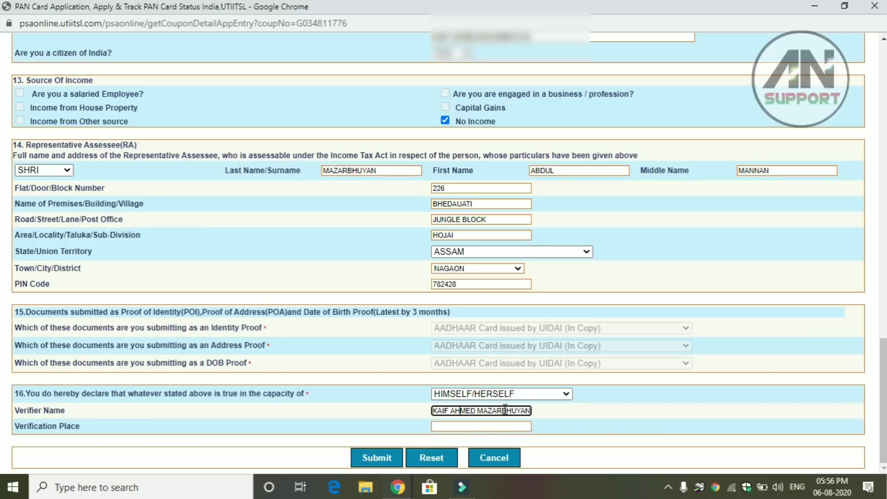
{"action": "left_click", "coordinate": [464, 431]}
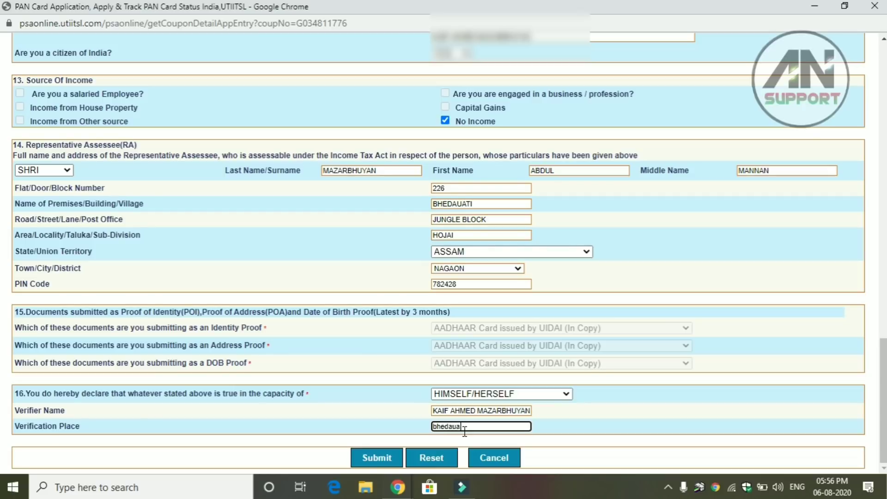
{"action": "left_click", "coordinate": [573, 424]}
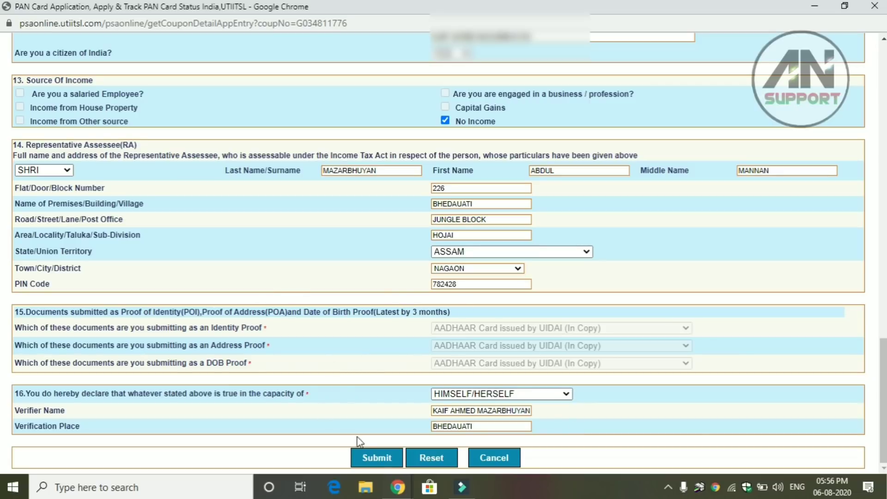
- Submit the completed Main Form Entry and acknowledge the validation and submission messages
{"action": "left_click", "coordinate": [384, 458]}
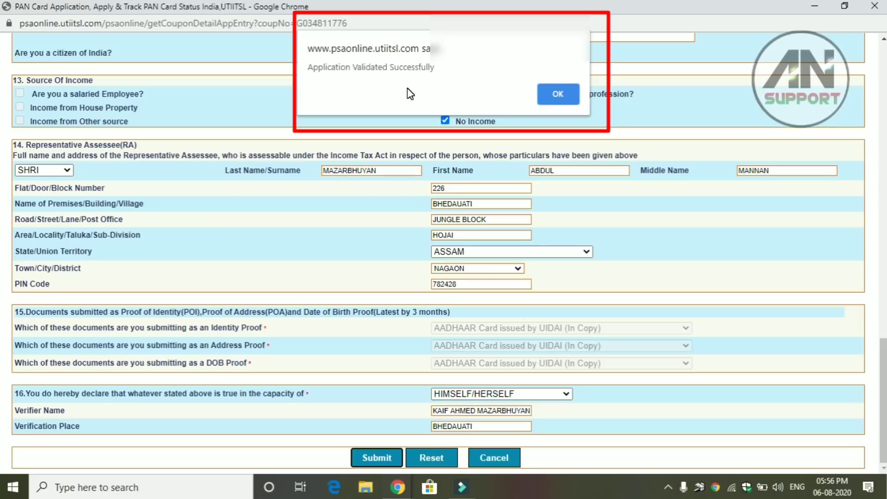
{"action": "left_click", "coordinate": [558, 93]}
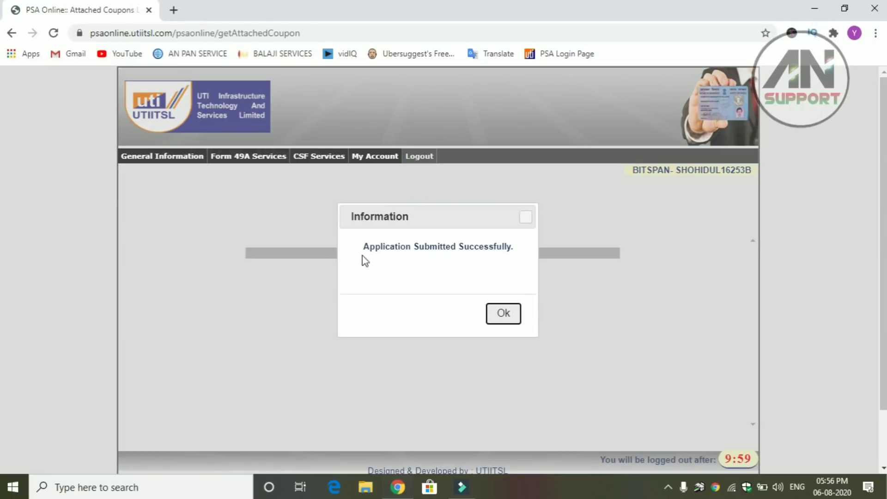
{"action": "left_click", "coordinate": [502, 315]}
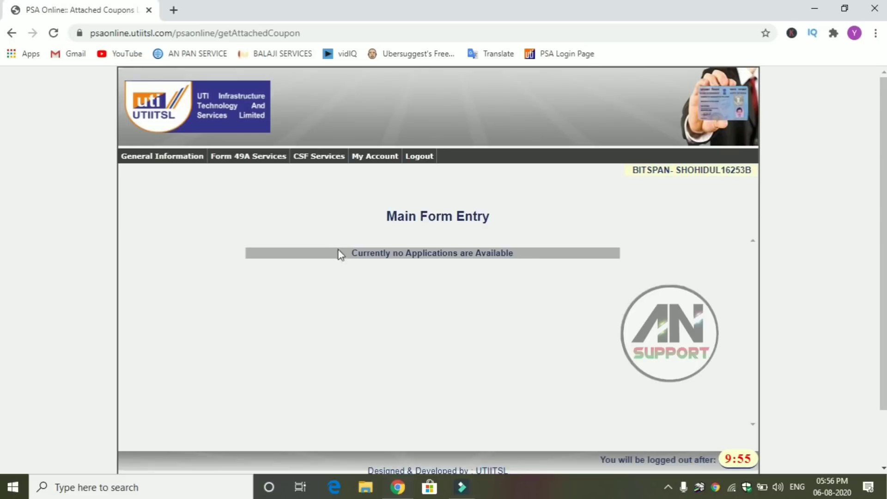
- Open the Form 49A Upload Document page and read the Scanning Specification for the application form, photo and signature
{"action": "left_click", "coordinate": [235, 162]}
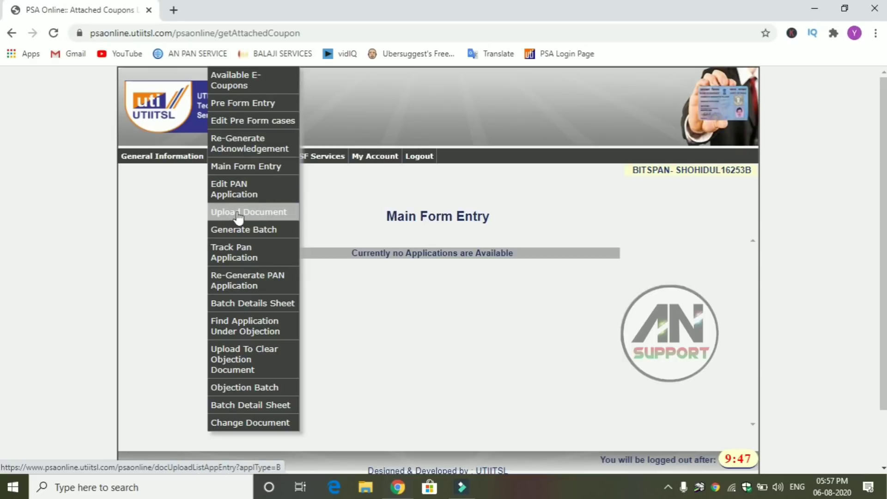
{"action": "left_click", "coordinate": [266, 213]}
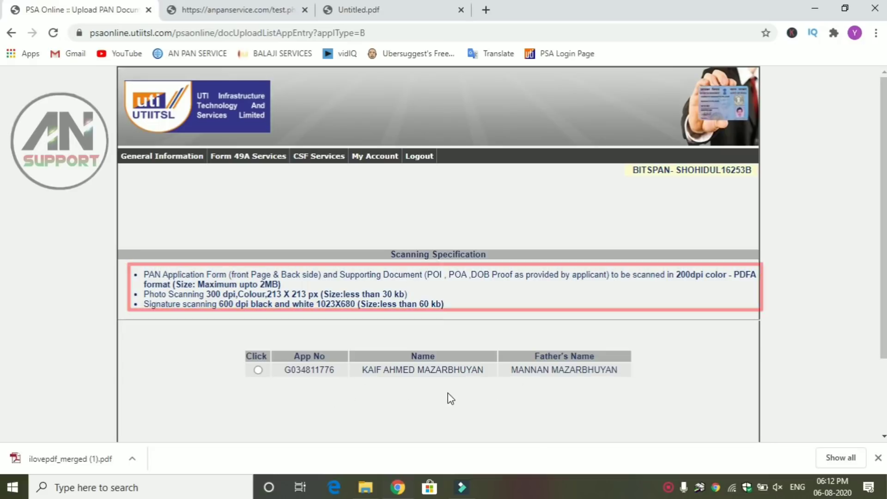
{"action": "left_click_drag", "start_coordinate": [143, 275], "coordinate": [259, 295]}
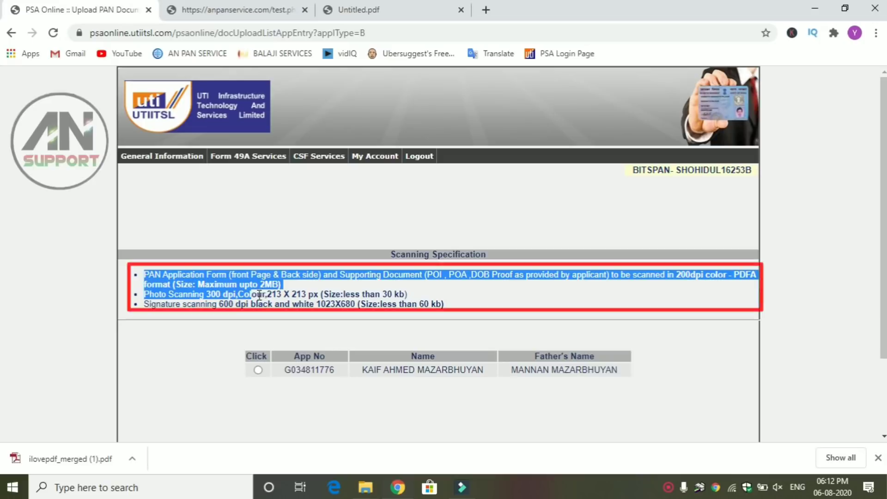
{"action": "left_click", "coordinate": [479, 316]}
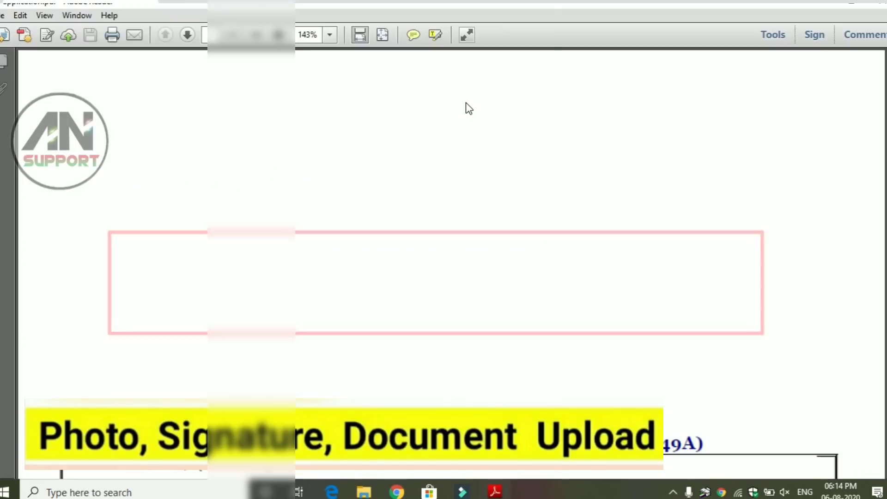
- Examine the scanned application PDF, from the acknowledgement receipt through the signed Form 49A pages to the declaration section
{"action": "scroll", "coordinate": [398, 227], "scroll_direction": "down", "scroll_amount": 5}
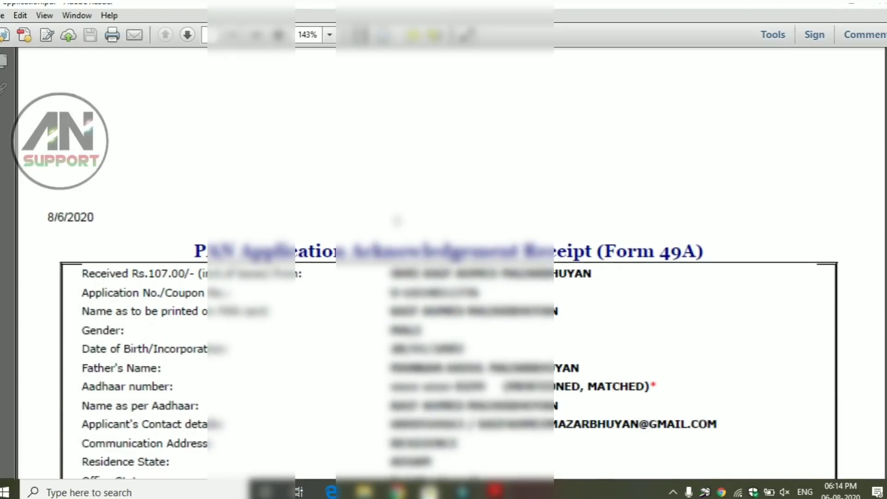
{"action": "scroll", "coordinate": [398, 227], "scroll_direction": "down", "scroll_amount": 10}
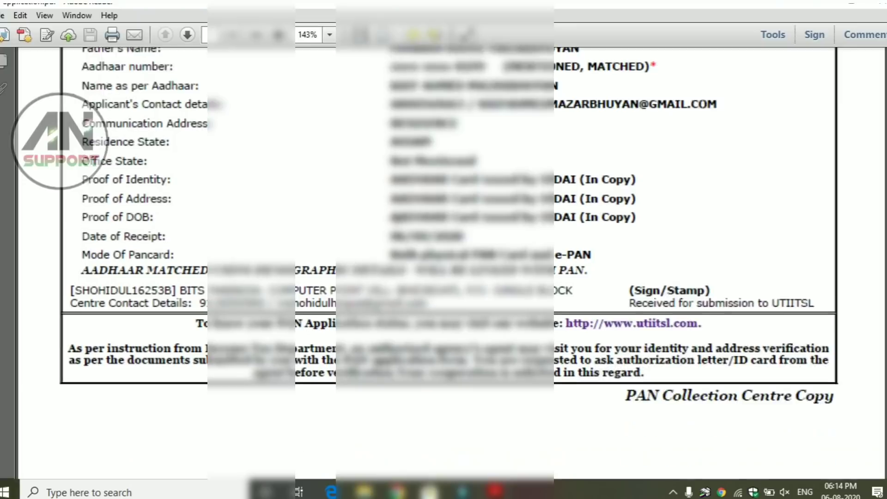
{"action": "scroll", "coordinate": [398, 227], "scroll_direction": "down", "scroll_amount": 6}
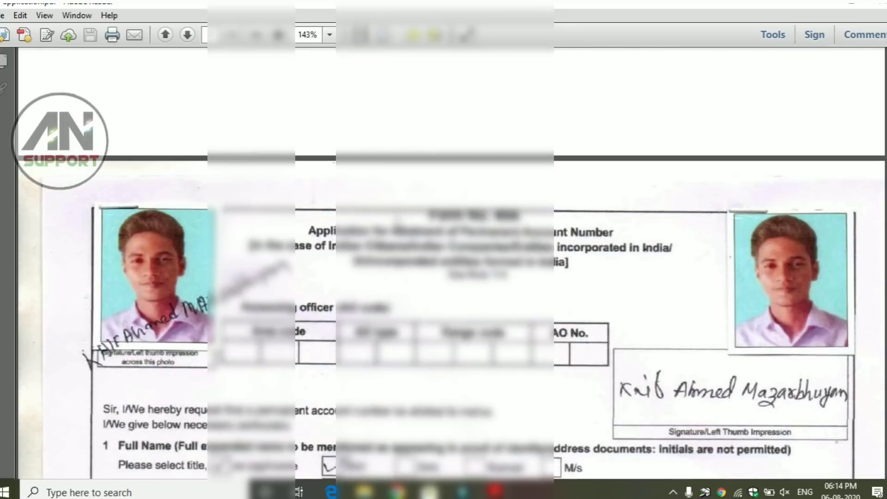
{"action": "scroll", "coordinate": [398, 226], "scroll_direction": "down", "scroll_amount": 2}
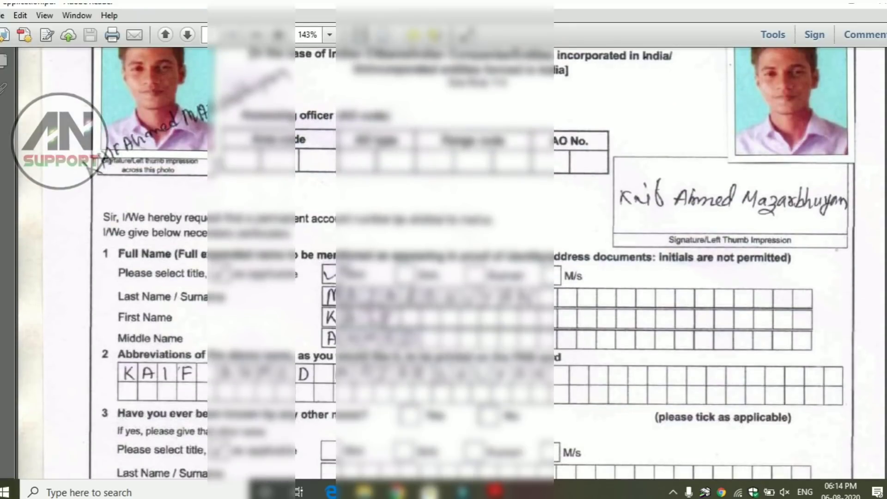
{"action": "scroll", "coordinate": [398, 226], "scroll_direction": "down", "scroll_amount": 2}
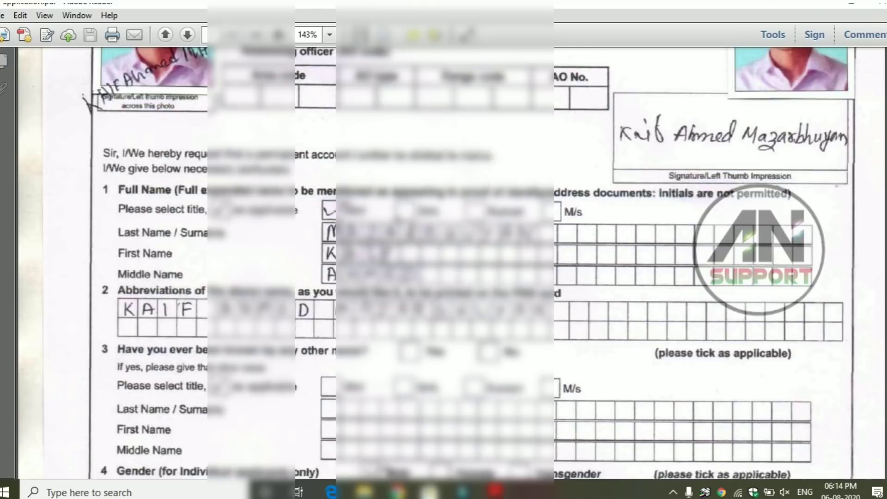
{"action": "scroll", "coordinate": [437, 263], "scroll_direction": "down", "scroll_amount": 2}
{"action": "scroll", "coordinate": [436, 264], "scroll_direction": "down", "scroll_amount": 18}
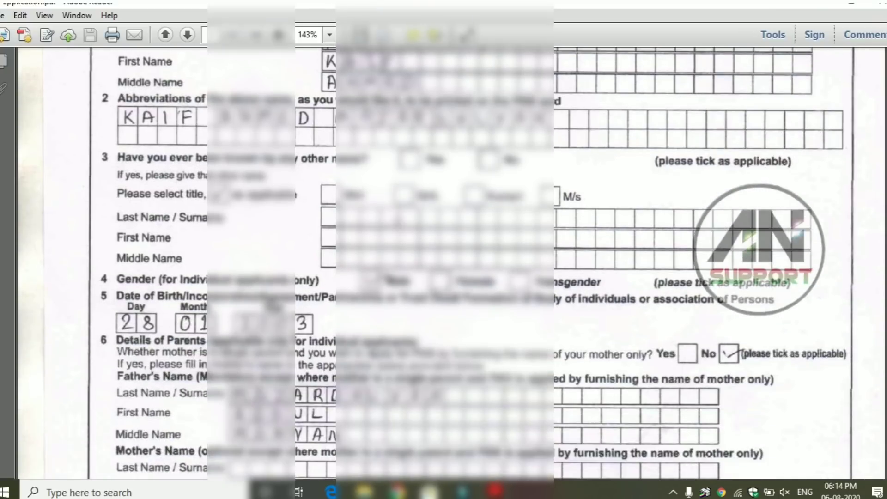
{"action": "scroll", "coordinate": [452, 263], "scroll_direction": "down", "scroll_amount": 9}
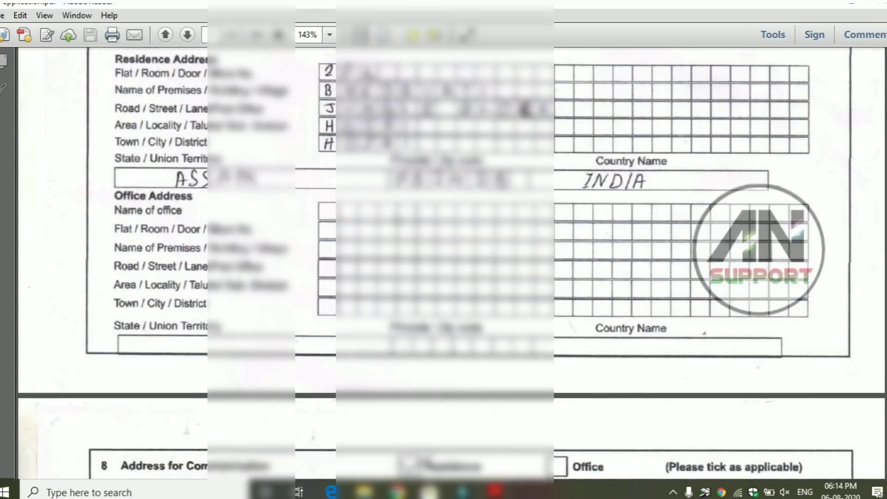
{"action": "scroll", "coordinate": [451, 263], "scroll_direction": "down", "scroll_amount": 20}
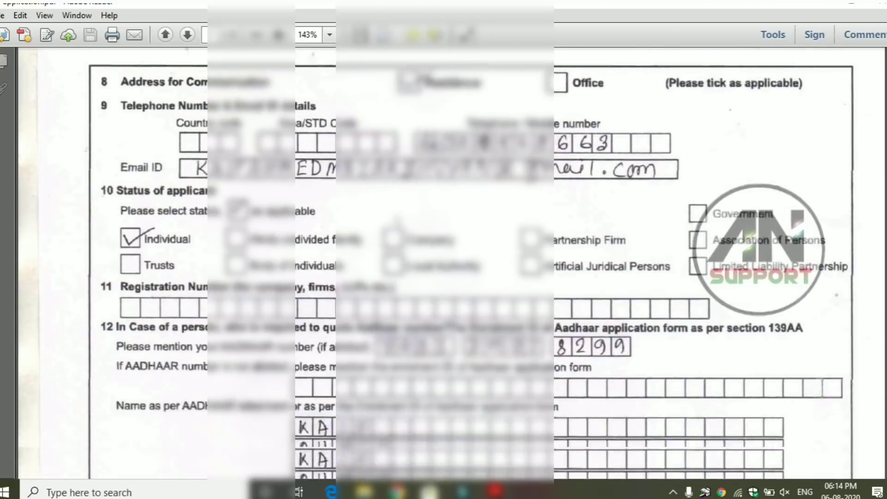
{"action": "scroll", "coordinate": [399, 227], "scroll_direction": "down", "scroll_amount": 20}
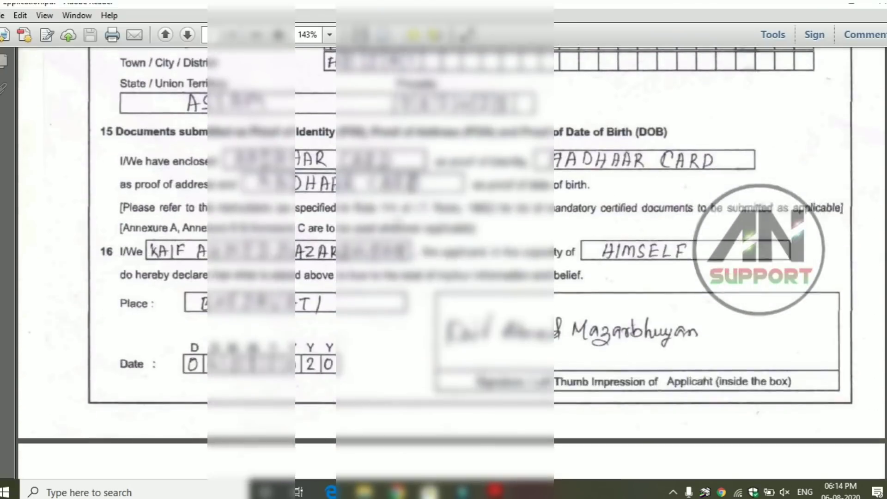
- Examine the scanned Aadhaar card page of the application PDF, and look over the declaration page and acknowledgement receipt again
{"action": "scroll", "coordinate": [398, 226], "scroll_direction": "down", "scroll_amount": 2}
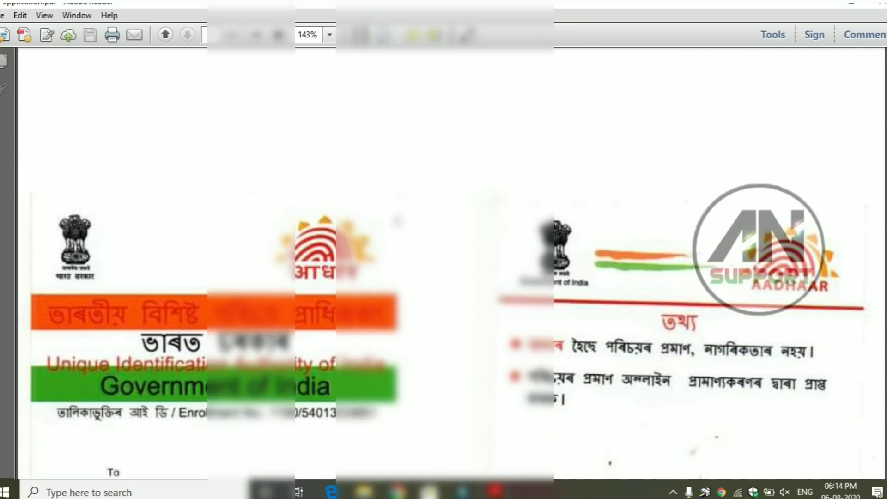
{"action": "scroll", "coordinate": [398, 221], "scroll_direction": "down", "scroll_amount": 3}
{"action": "scroll", "coordinate": [398, 221], "scroll_direction": "down", "scroll_amount": 2}
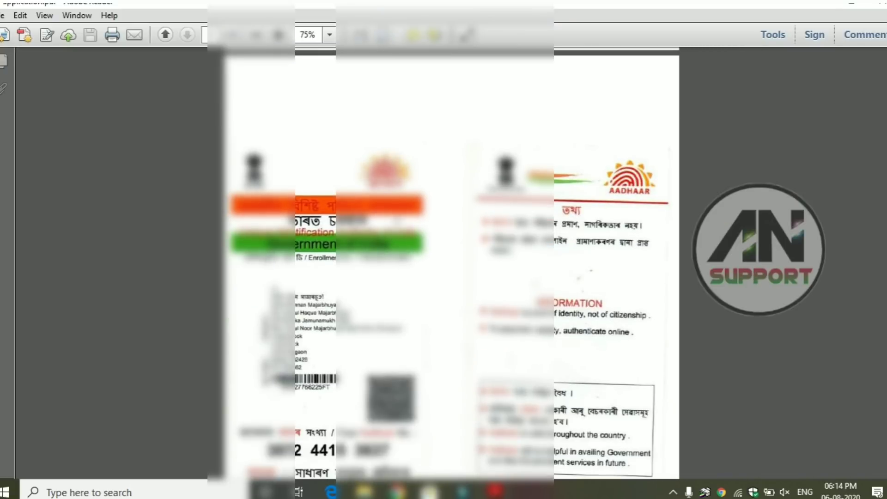
{"action": "scroll", "coordinate": [399, 221], "scroll_direction": "down", "scroll_amount": 2}
{"action": "scroll", "coordinate": [452, 261], "scroll_direction": "down", "scroll_amount": 5}
{"action": "scroll", "coordinate": [398, 226], "scroll_direction": "down", "scroll_amount": 20}
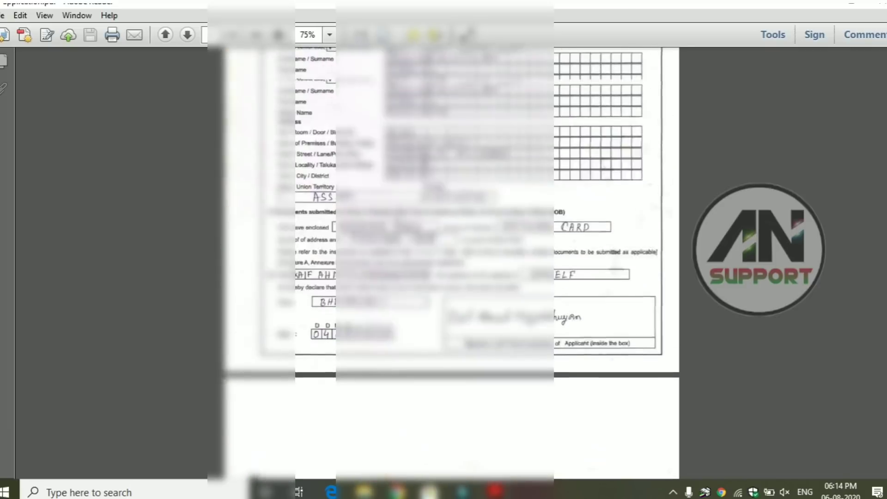
{"action": "scroll", "coordinate": [398, 226], "scroll_direction": "down", "scroll_amount": 5}
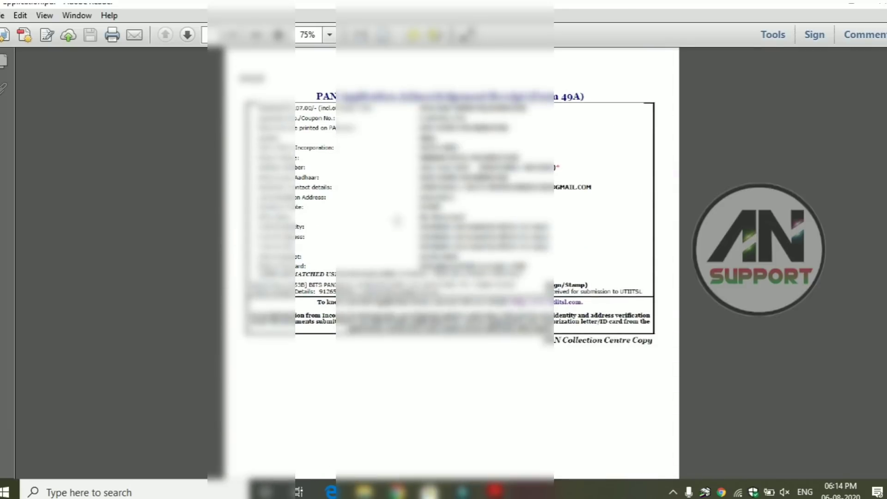
{"action": "scroll", "coordinate": [485, 164], "scroll_direction": "up", "scroll_amount": 5}
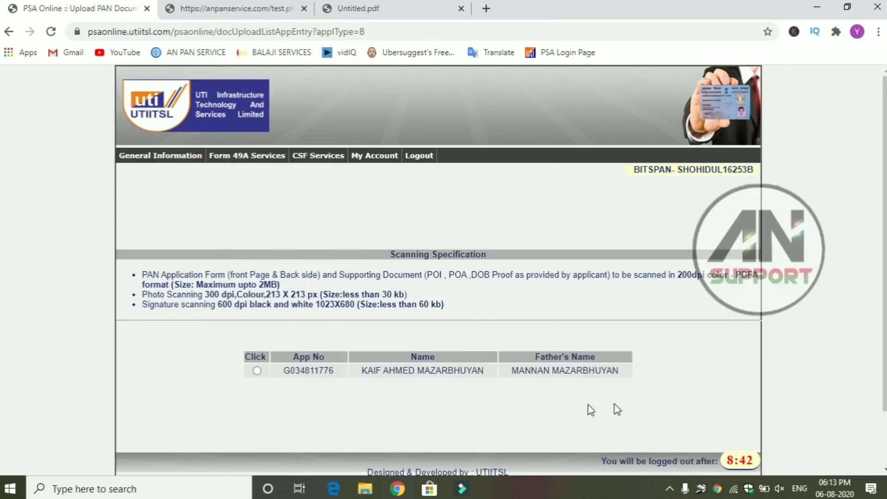
- Select the pending application for document upload and attach application.pdf from the Desktop as the PAN form
{"action": "left_click", "coordinate": [257, 371]}
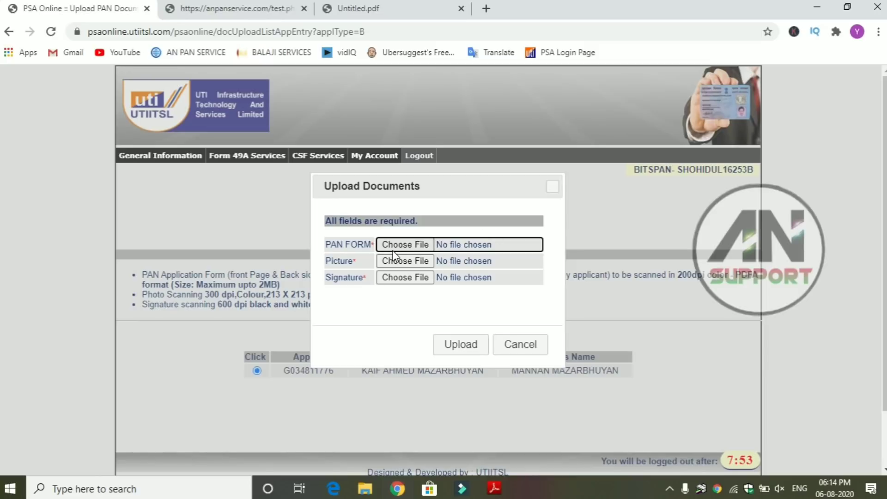
{"action": "left_click", "coordinate": [400, 248]}
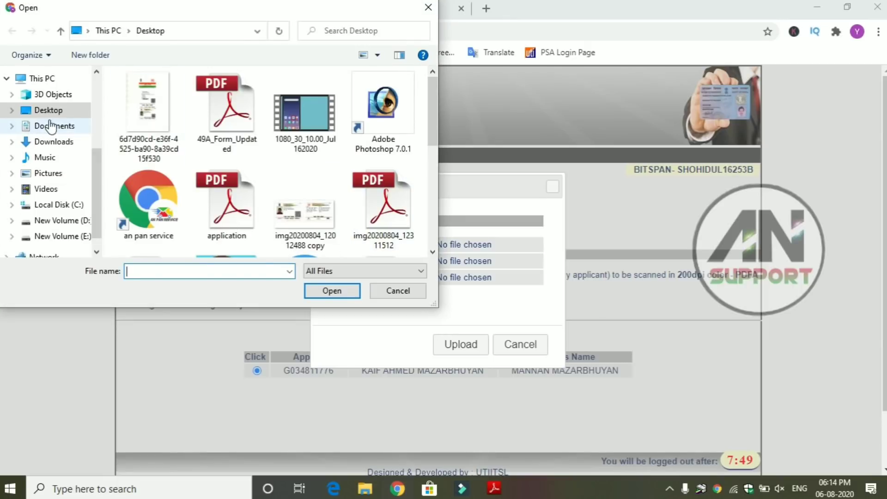
{"action": "double_click", "coordinate": [235, 197]}
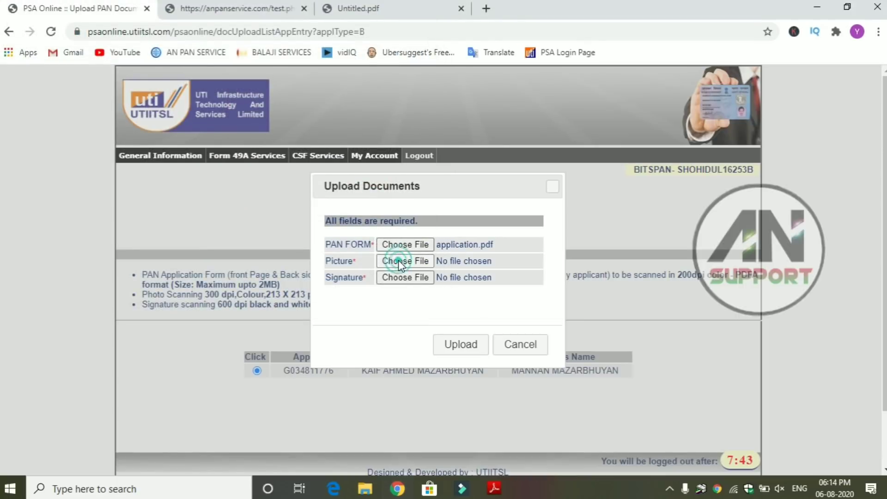
- Attach pic.jpeg from the Desktop as the applicant's picture
{"action": "left_click", "coordinate": [400, 263]}
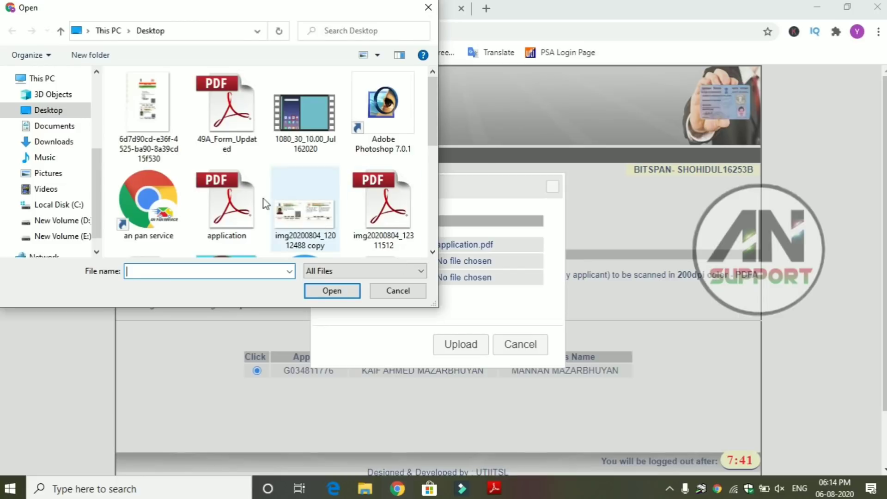
{"action": "scroll", "coordinate": [259, 207], "scroll_direction": "down", "scroll_amount": 4}
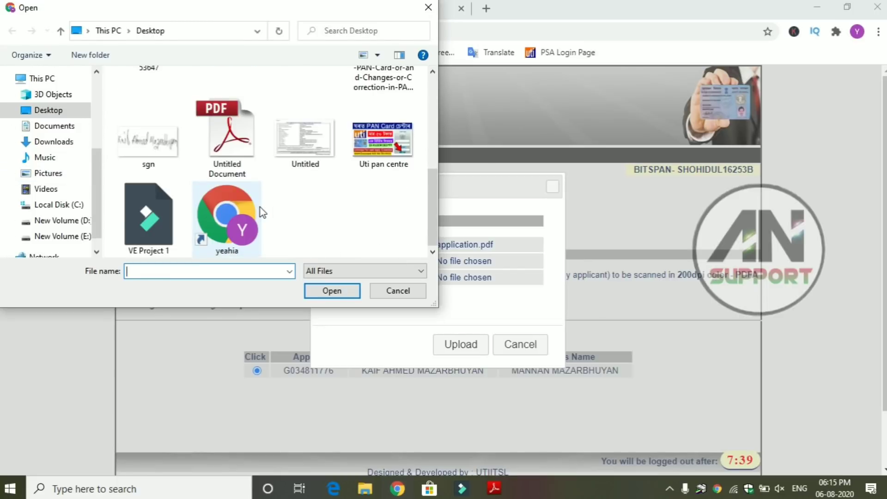
{"action": "scroll", "coordinate": [260, 207], "scroll_direction": "up", "scroll_amount": 1}
{"action": "double_click", "coordinate": [230, 124]}
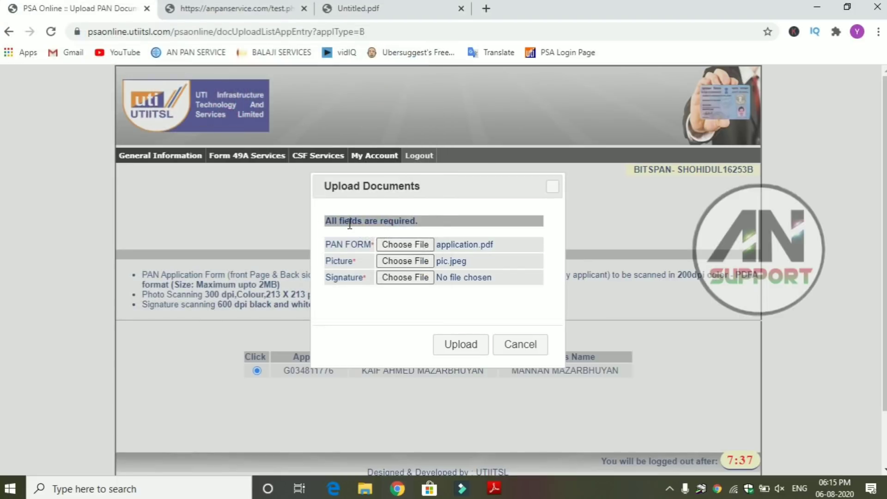
- Attach sgn.jpg from the Desktop as the signature, then upload the documents and acknowledge the upload message
{"action": "left_click", "coordinate": [409, 276]}
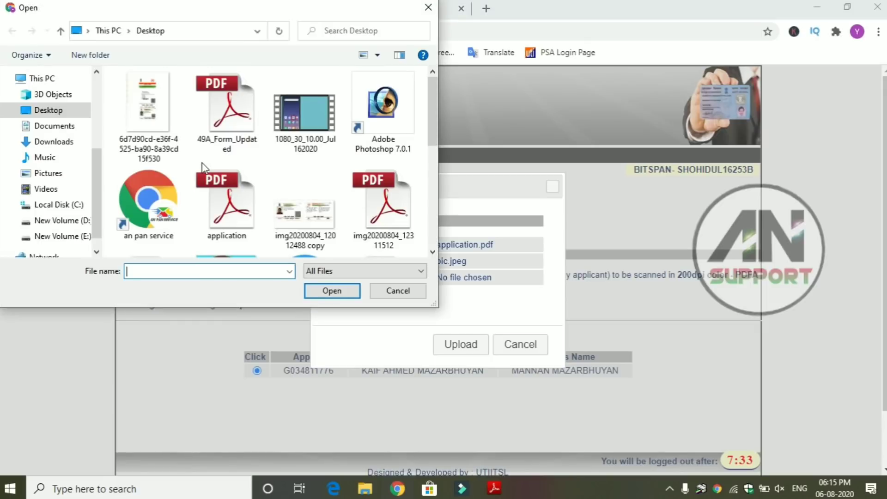
{"action": "scroll", "coordinate": [203, 167], "scroll_direction": "down", "scroll_amount": 5}
{"action": "double_click", "coordinate": [143, 157]}
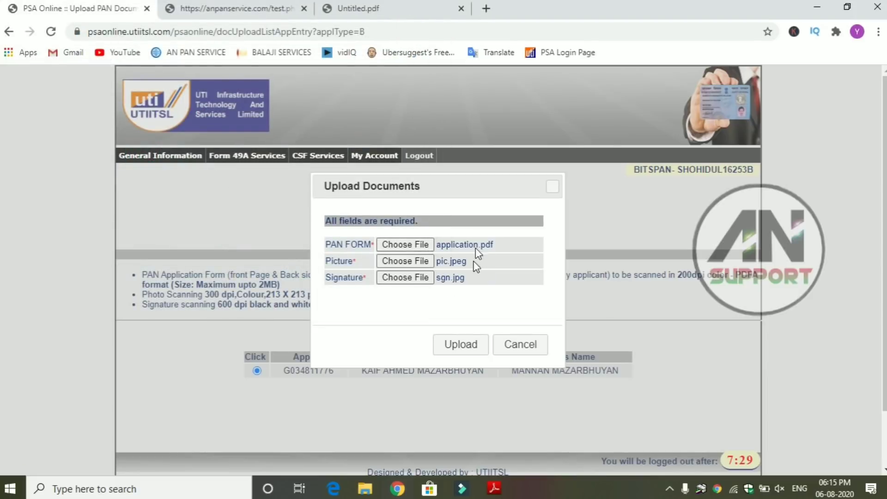
{"action": "left_click", "coordinate": [462, 346]}
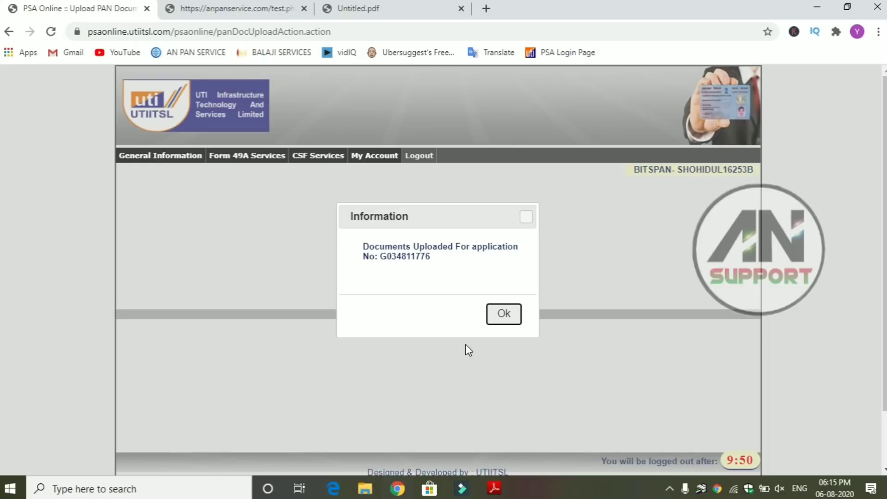
{"action": "left_click", "coordinate": [505, 316]}
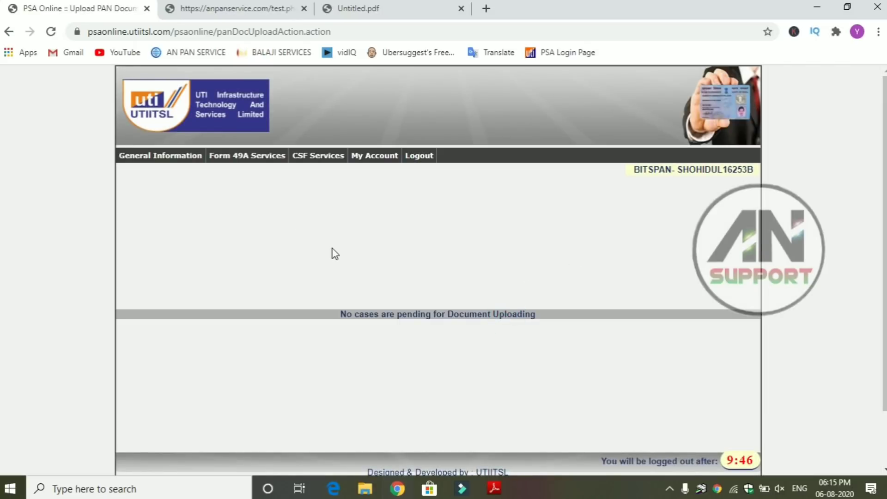
- Generate a Form 49A batch with all listed applications selected and submit it
{"action": "left_click", "coordinate": [245, 158]}
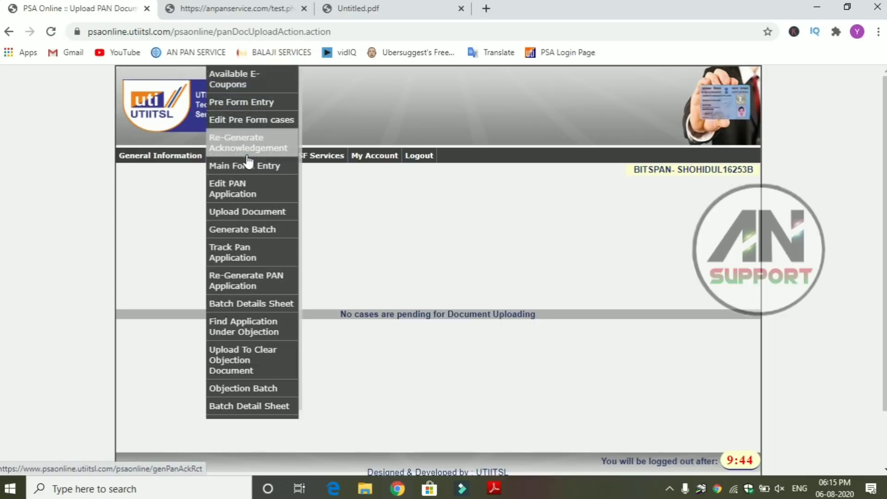
{"action": "left_click", "coordinate": [285, 230]}
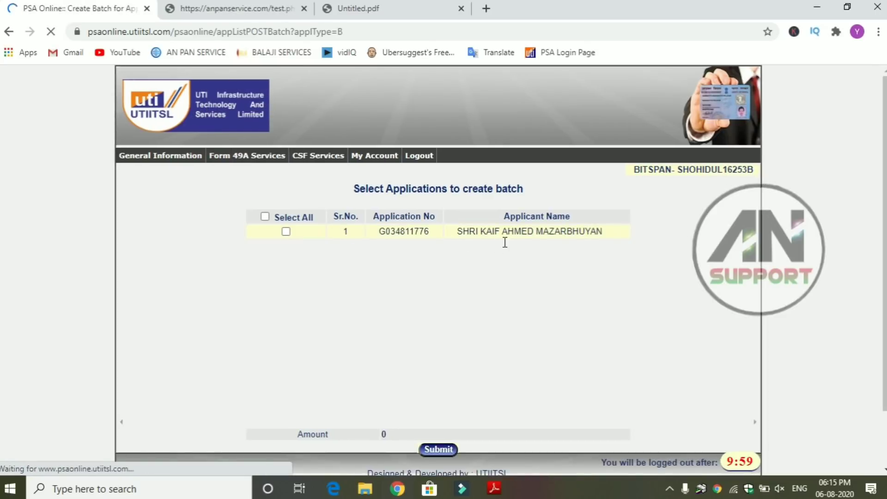
{"action": "left_click", "coordinate": [264, 226]}
{"action": "scroll", "coordinate": [469, 310], "scroll_direction": "down", "scroll_amount": 2}
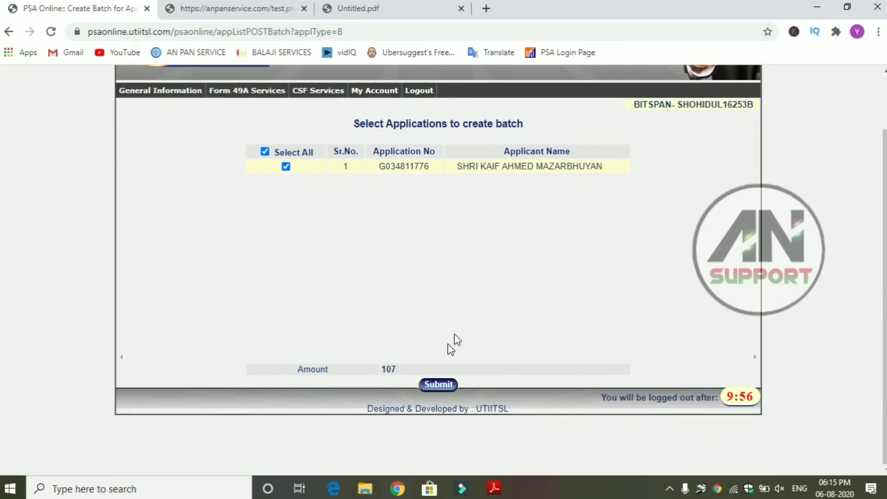
{"action": "left_click", "coordinate": [431, 384]}
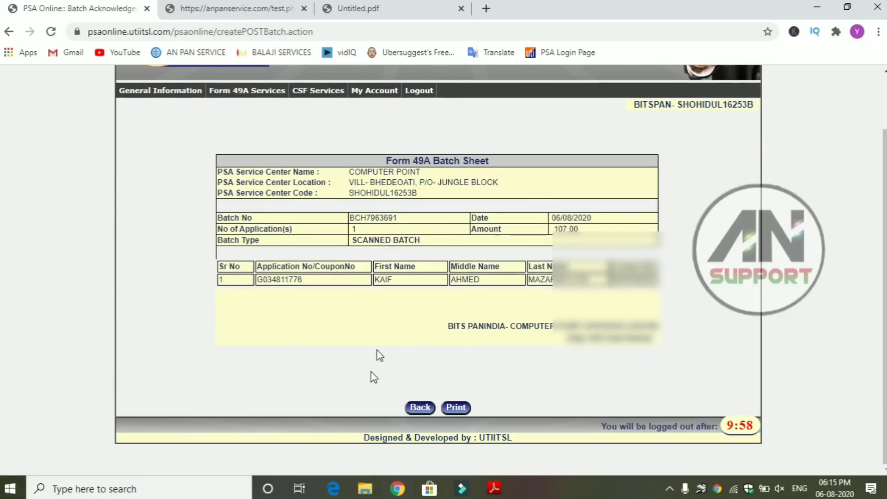
- Leave the Form 49A Batch Sheet for the portal home page and dismiss the available coupons notice
{"action": "scroll", "coordinate": [380, 337], "scroll_direction": "up", "scroll_amount": 1}
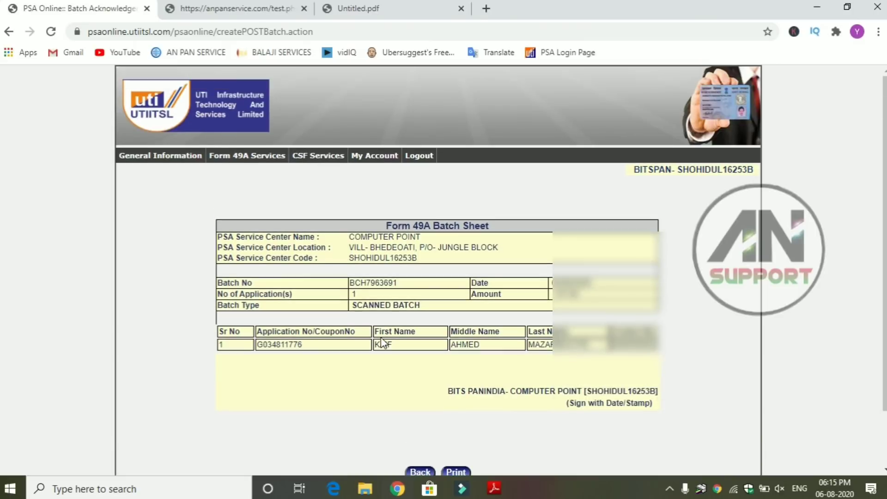
{"action": "left_click", "coordinate": [421, 472]}
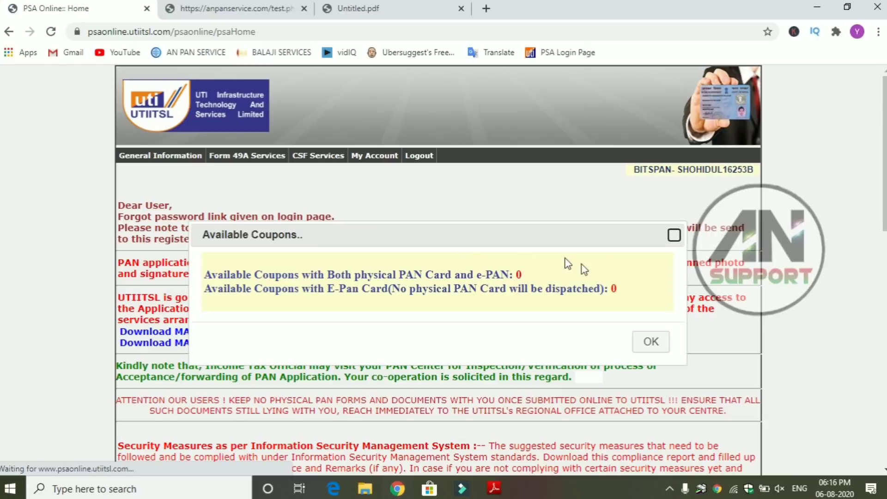
{"action": "left_click", "coordinate": [651, 341]}
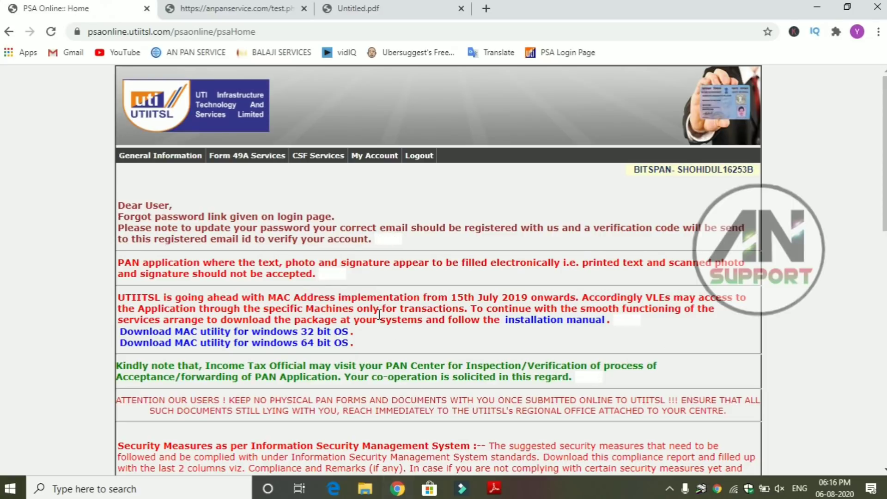
- Open Track Pan Application under the Form 49A services and paste the copied application number into its field
{"action": "left_click", "coordinate": [238, 157]}
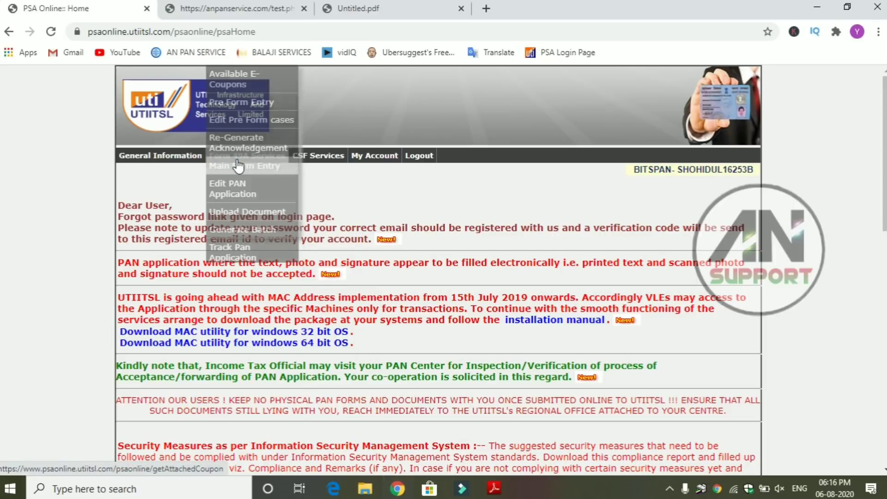
{"action": "left_click", "coordinate": [241, 257]}
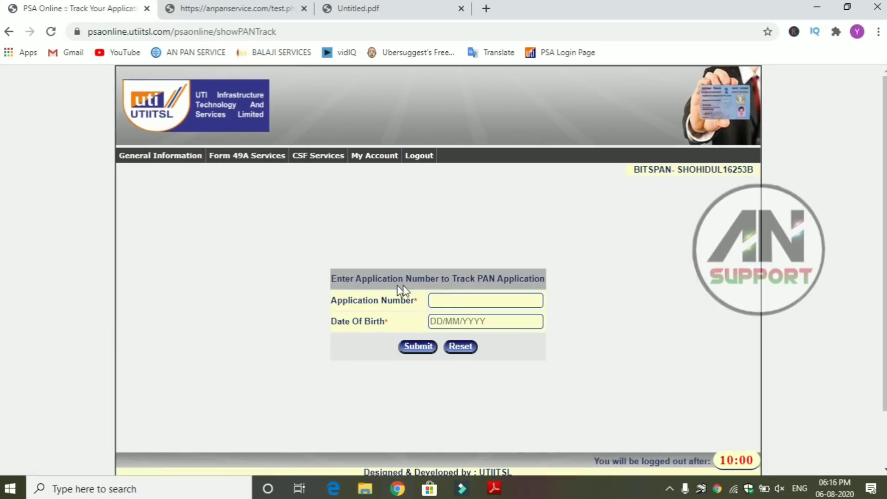
{"action": "left_click", "coordinate": [451, 297]}
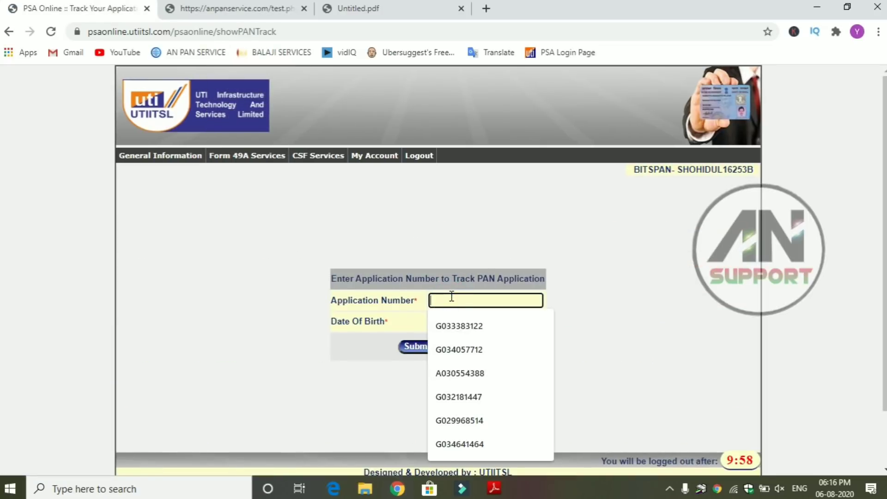
{"action": "left_click", "coordinate": [582, 296]}
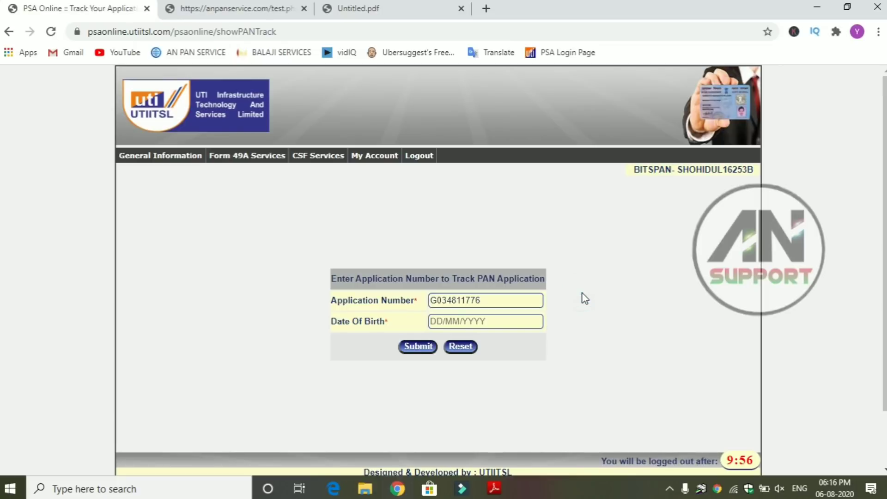
- Enter the applicant's date of birth and submit the PAN application tracking request
{"action": "left_click", "coordinate": [435, 320]}
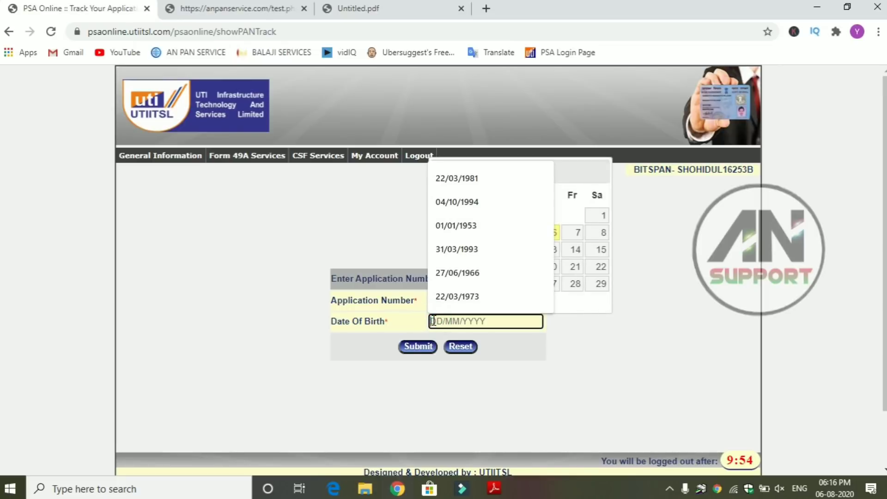
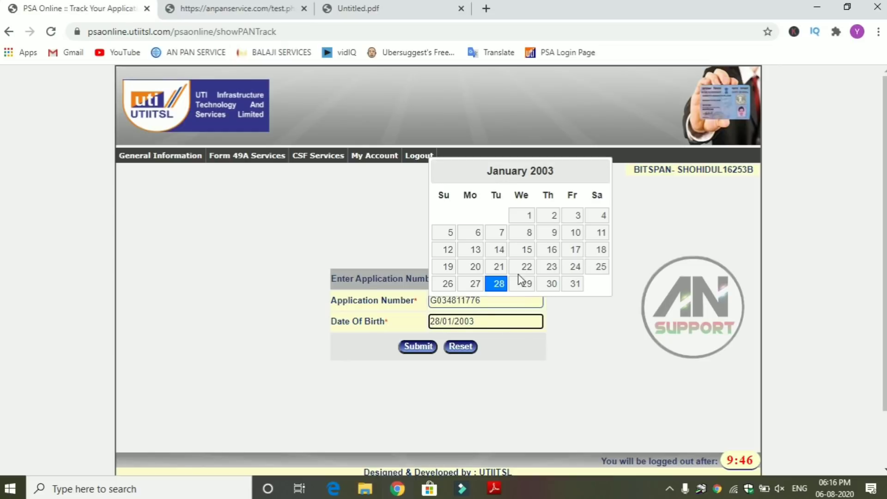
{"action": "left_click", "coordinate": [500, 282]}
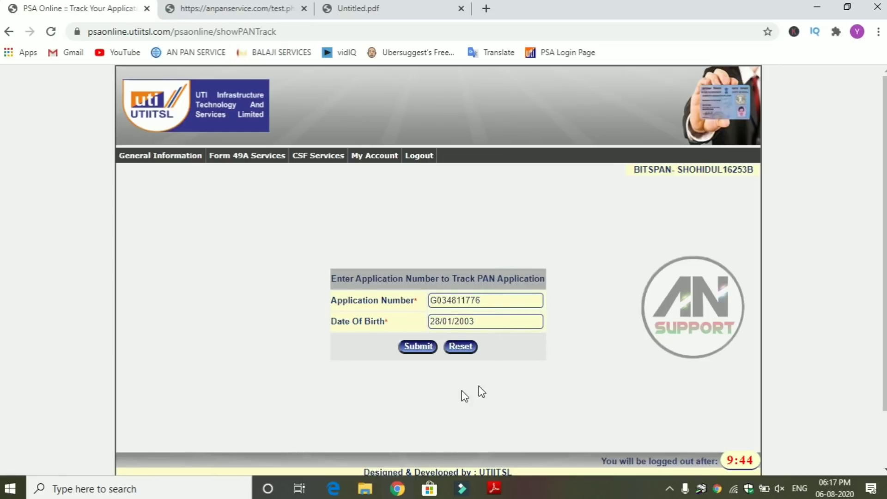
{"action": "left_click", "coordinate": [412, 351]}
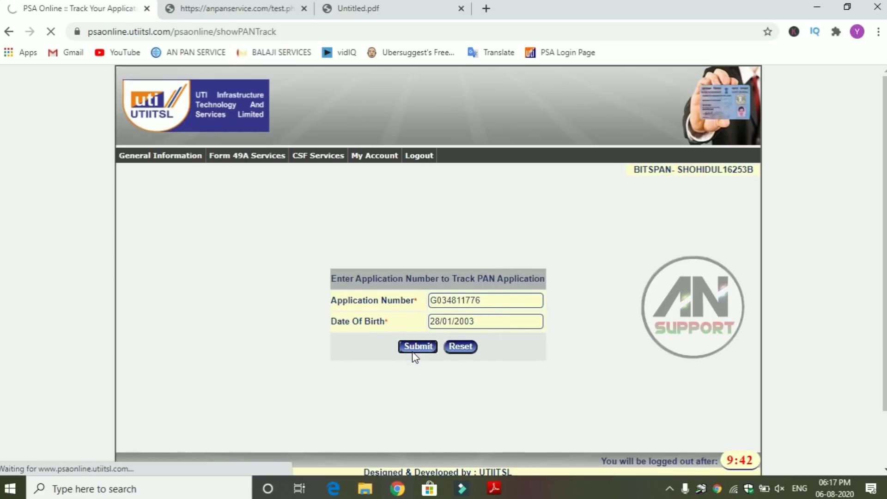